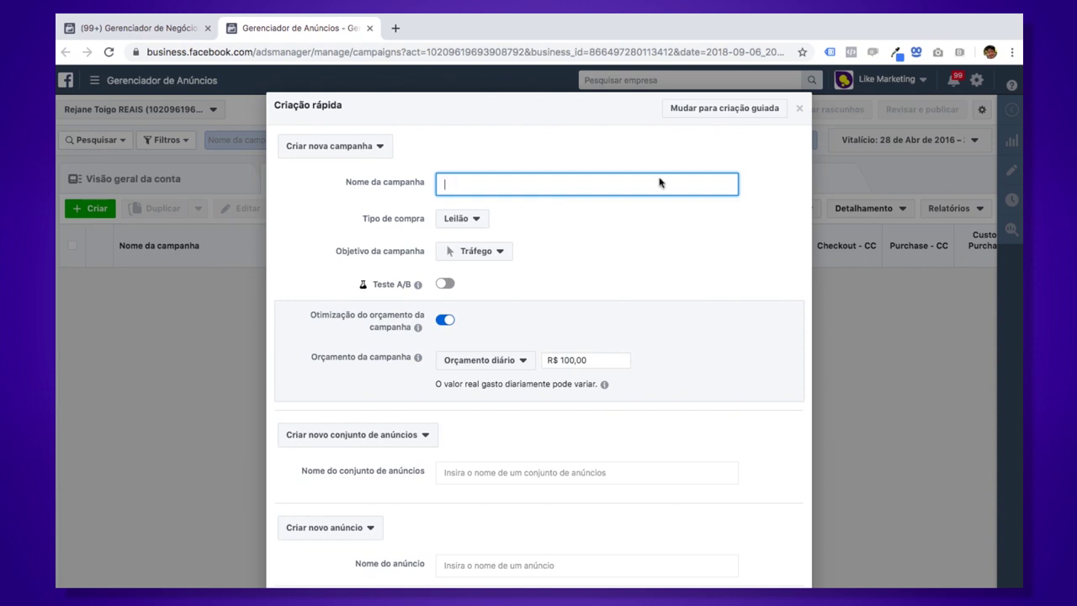
Step: Switch to guided creation and choose Reconhecimento da marca as the campaign's marketing objective
{"action": "left_click", "coordinate": [715, 114]}
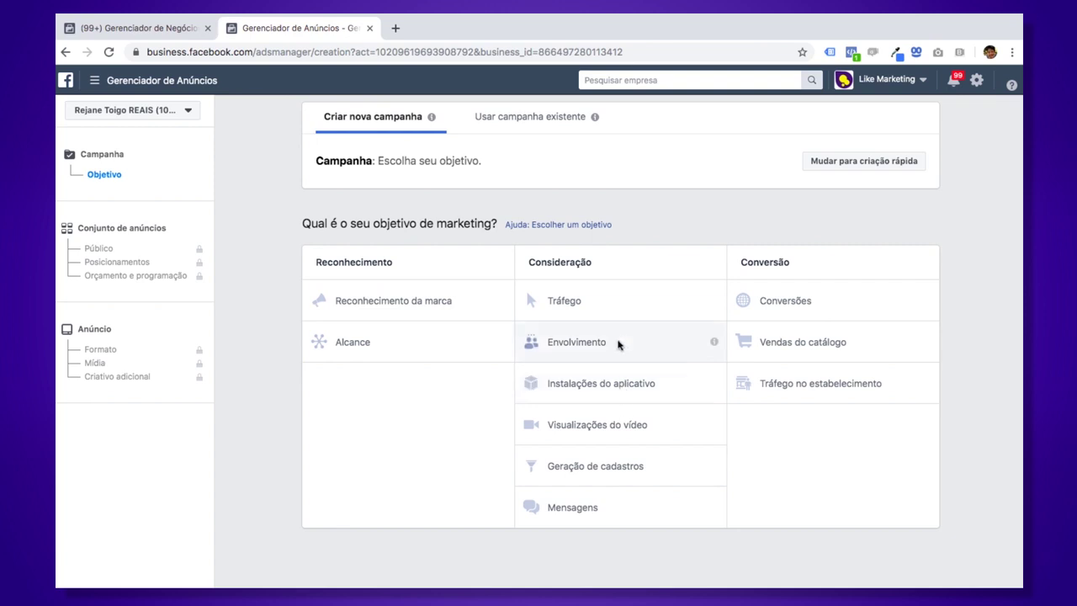
{"action": "mouse_move", "coordinate": [503, 301]}
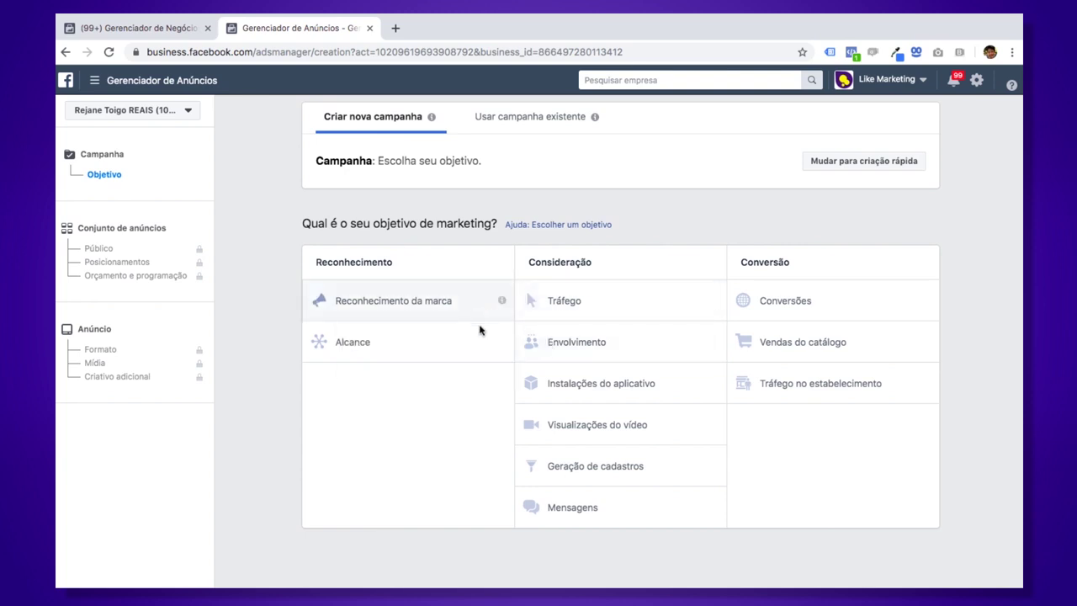
{"action": "mouse_move", "coordinate": [502, 318]}
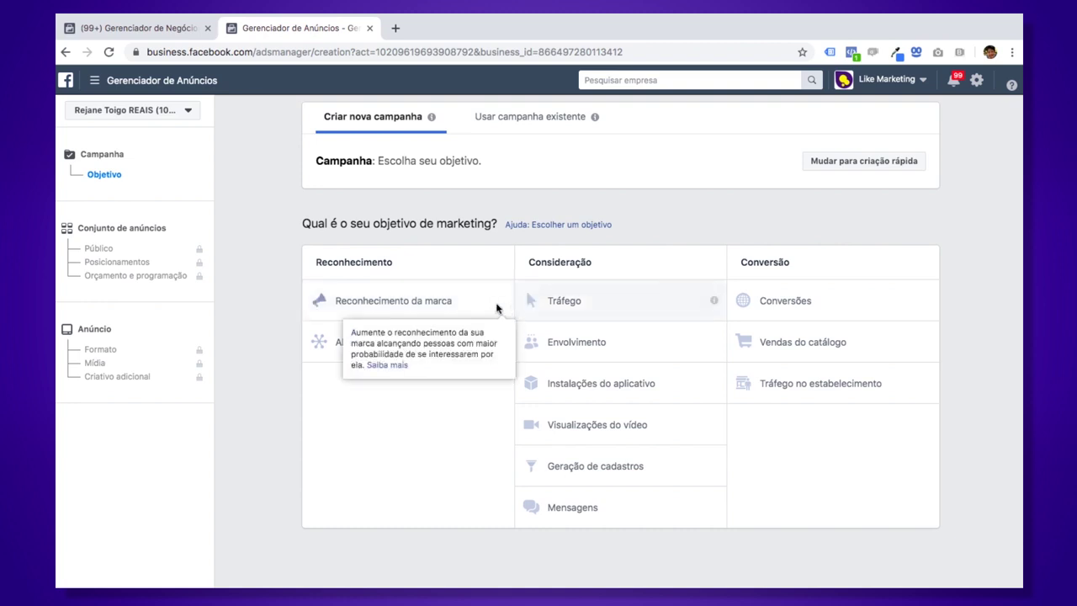
{"action": "left_click", "coordinate": [454, 315]}
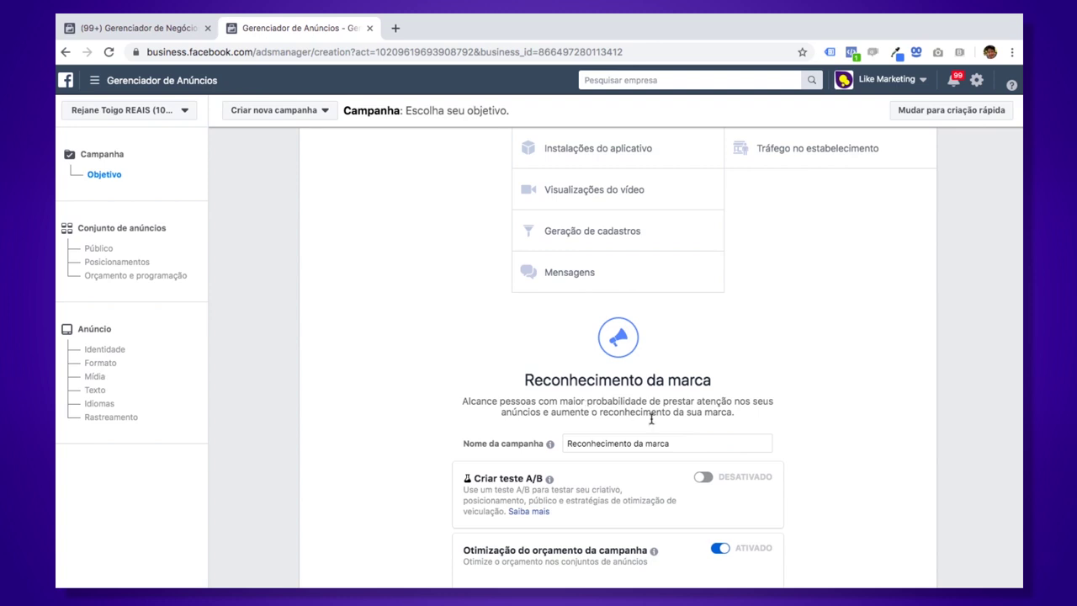
Step: Name the campaign Tutorial and turn off campaign budget optimization
{"action": "scroll", "coordinate": [660, 446], "scroll_direction": "down", "scroll_amount": 2}
{"action": "left_click_drag", "start_coordinate": [673, 376], "coordinate": [457, 379]}
{"action": "type", "text": "Tutorial"}
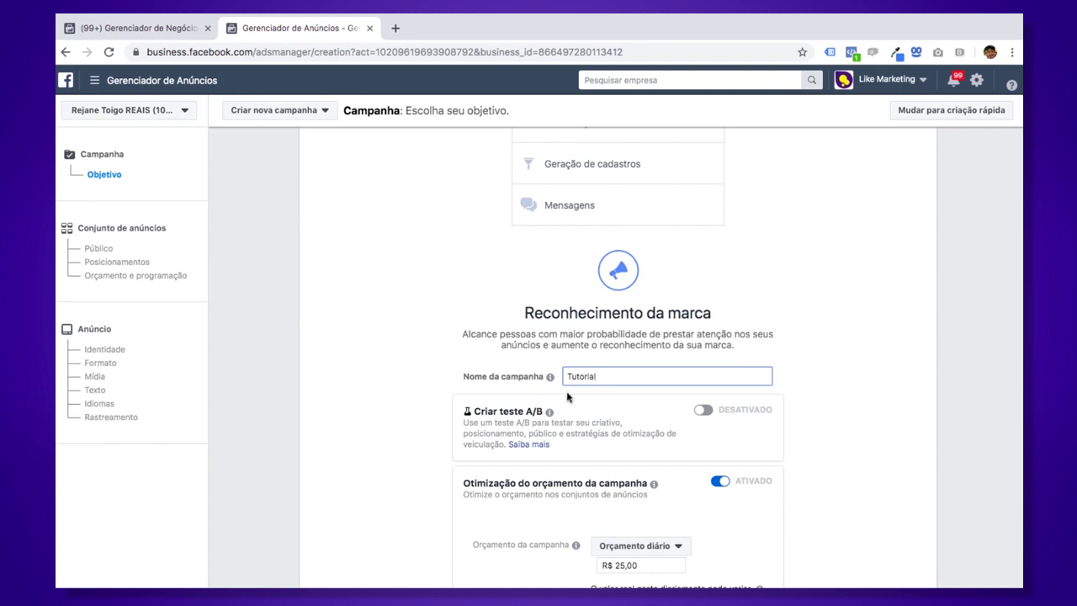
{"action": "scroll", "coordinate": [567, 398], "scroll_direction": "down", "scroll_amount": 2}
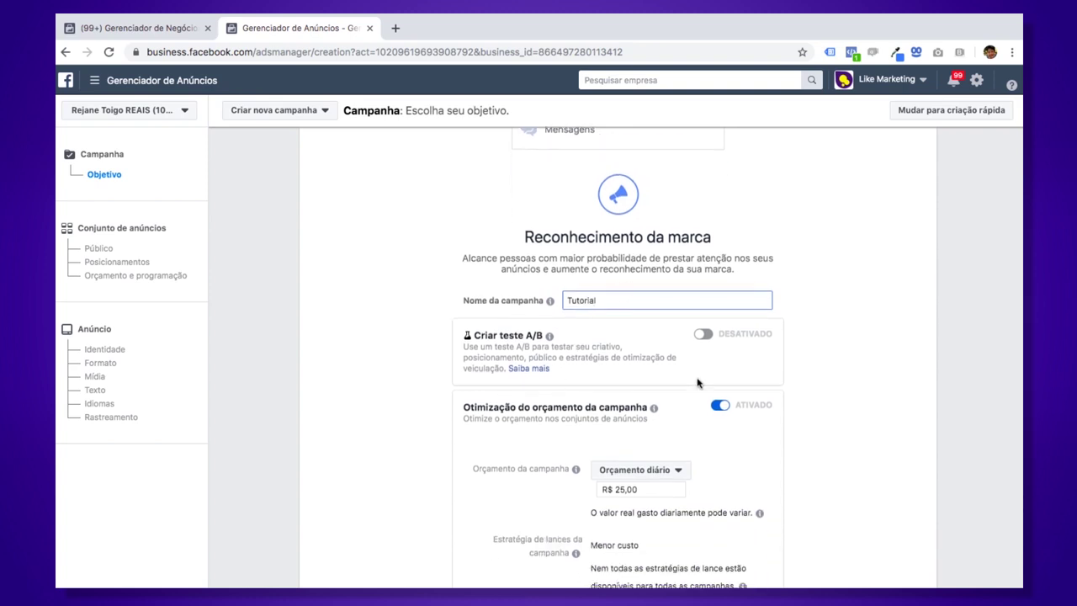
{"action": "scroll", "coordinate": [697, 383], "scroll_direction": "down", "scroll_amount": 2}
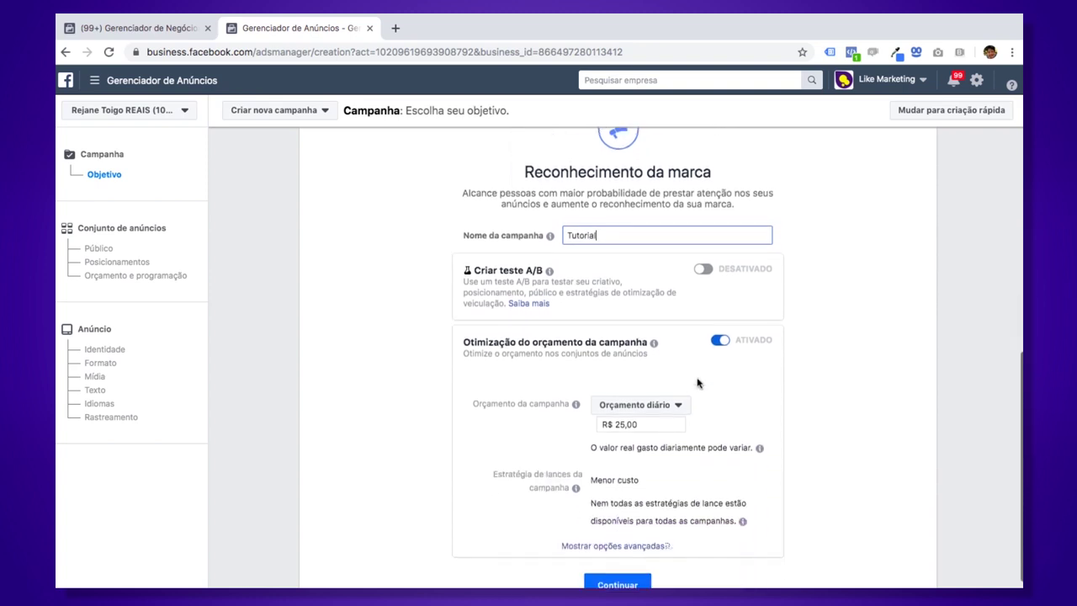
{"action": "left_click", "coordinate": [719, 337]}
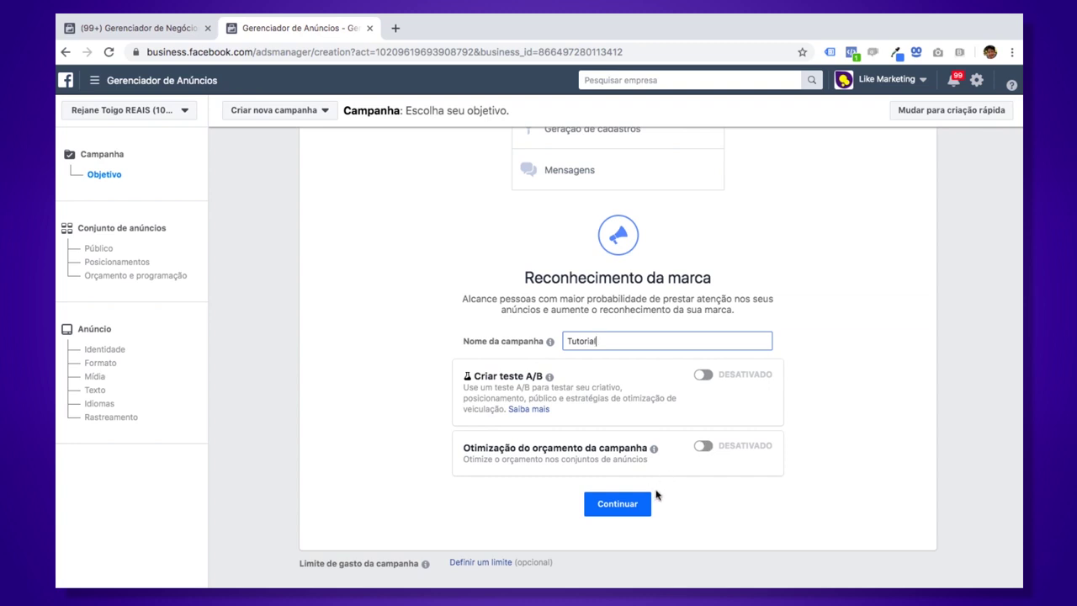
Step: Continue to the ad set settings and name the ad set Tutorial Conjunto
{"action": "left_click", "coordinate": [644, 513]}
{"action": "left_click", "coordinate": [613, 504]}
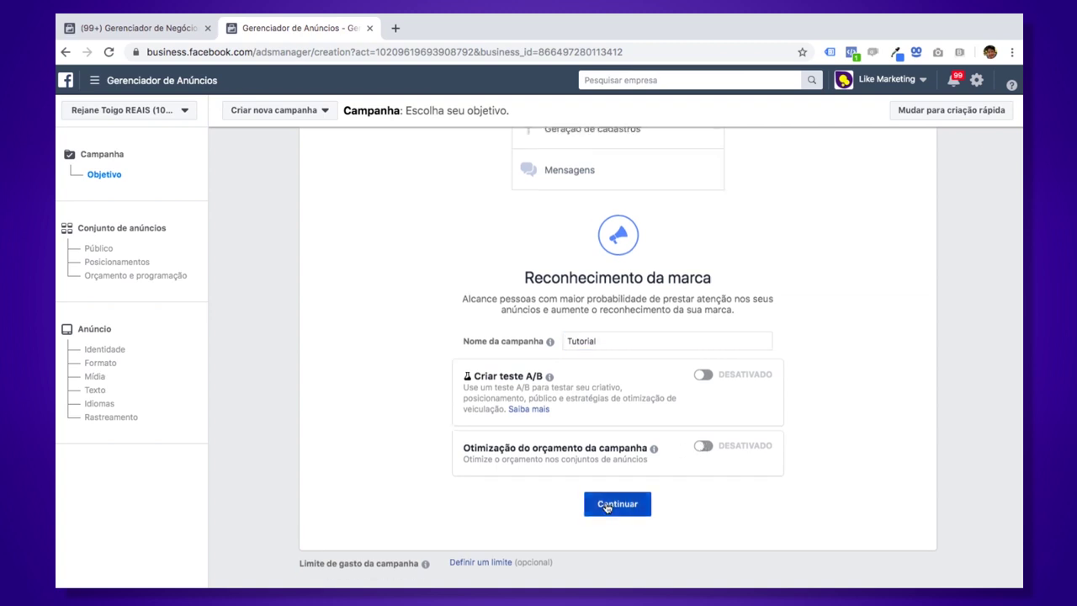
{"action": "left_click", "coordinate": [606, 505]}
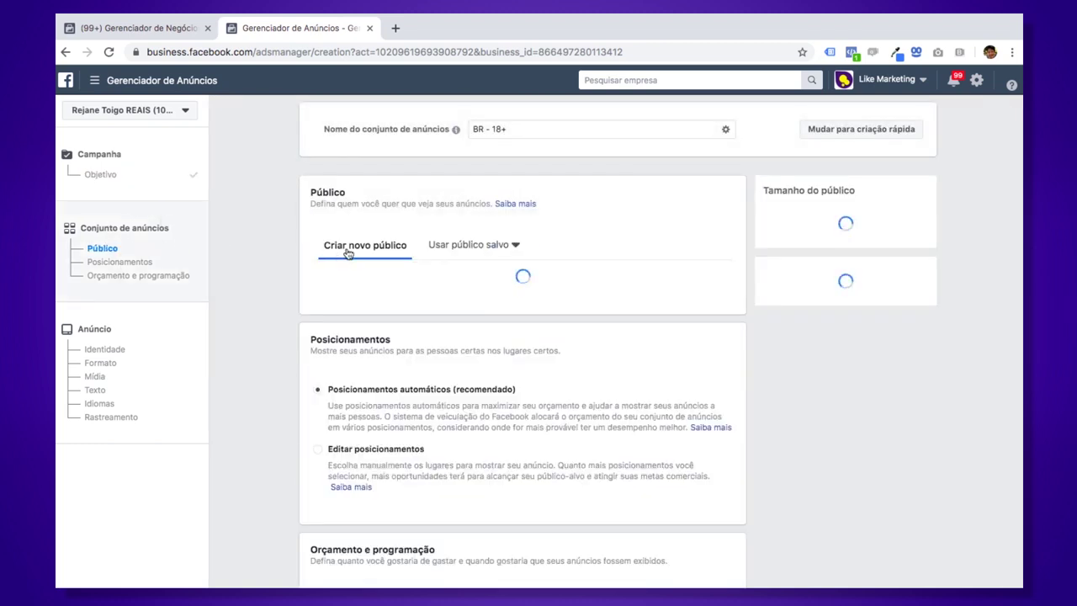
{"action": "left_click", "coordinate": [532, 128]}
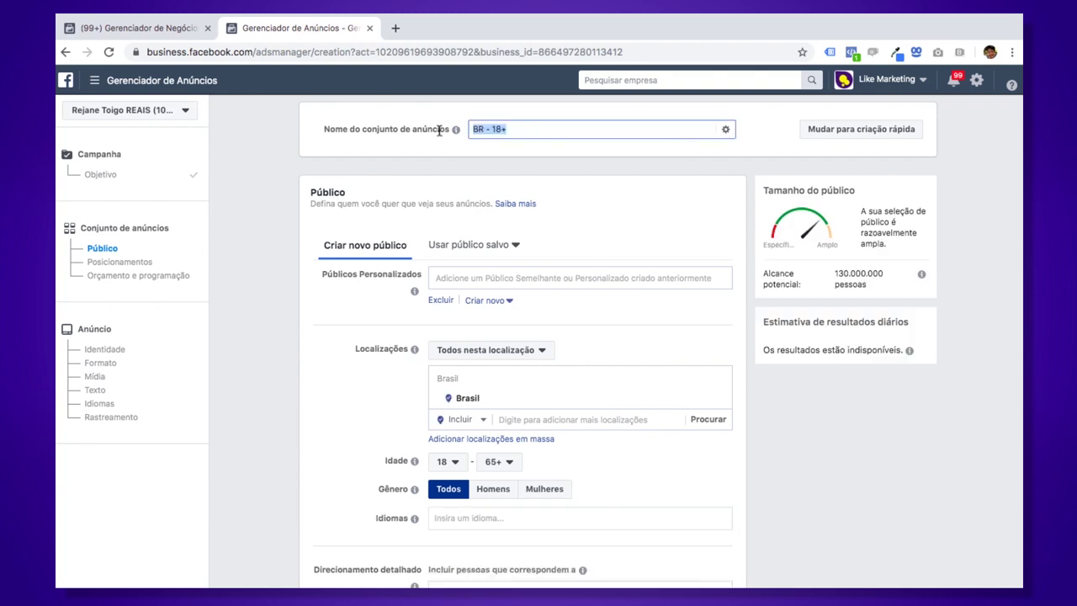
{"action": "type", "text": "Tutorial Conjunto"}
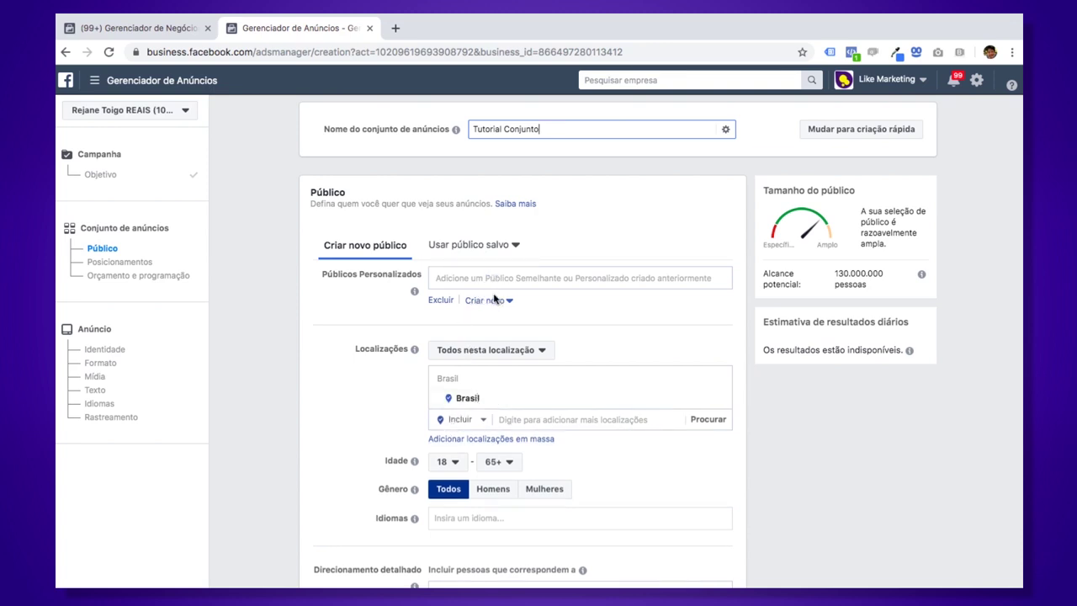
Step: Review the campaign objective choices, the ad set's custom audience field and the frequently used tools, including Públicos
{"action": "left_click", "coordinate": [174, 198]}
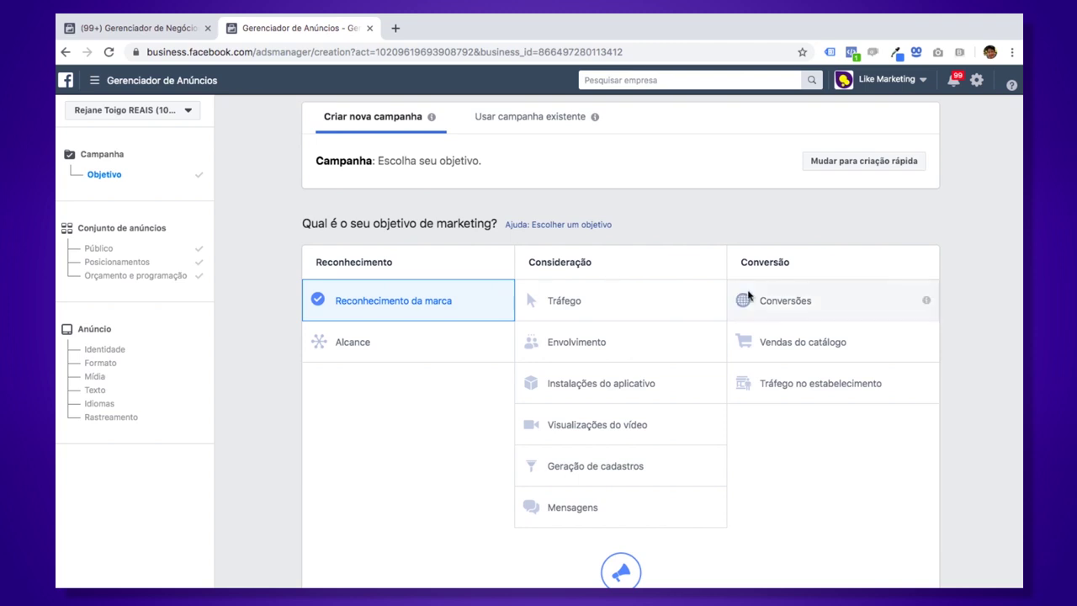
{"action": "left_click", "coordinate": [152, 241]}
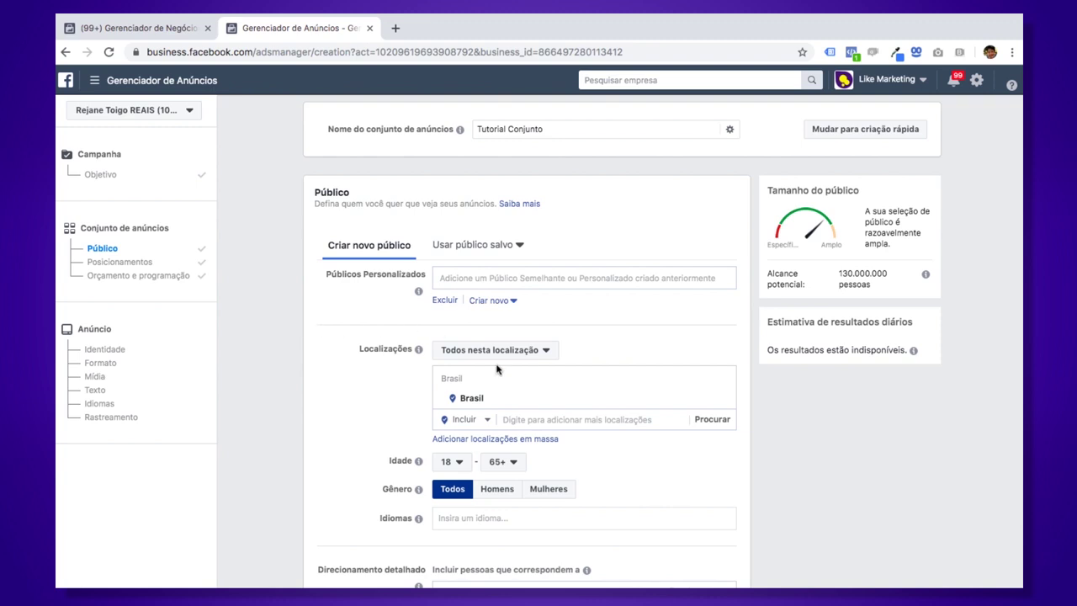
{"action": "scroll", "coordinate": [526, 371], "scroll_direction": "down", "scroll_amount": 1}
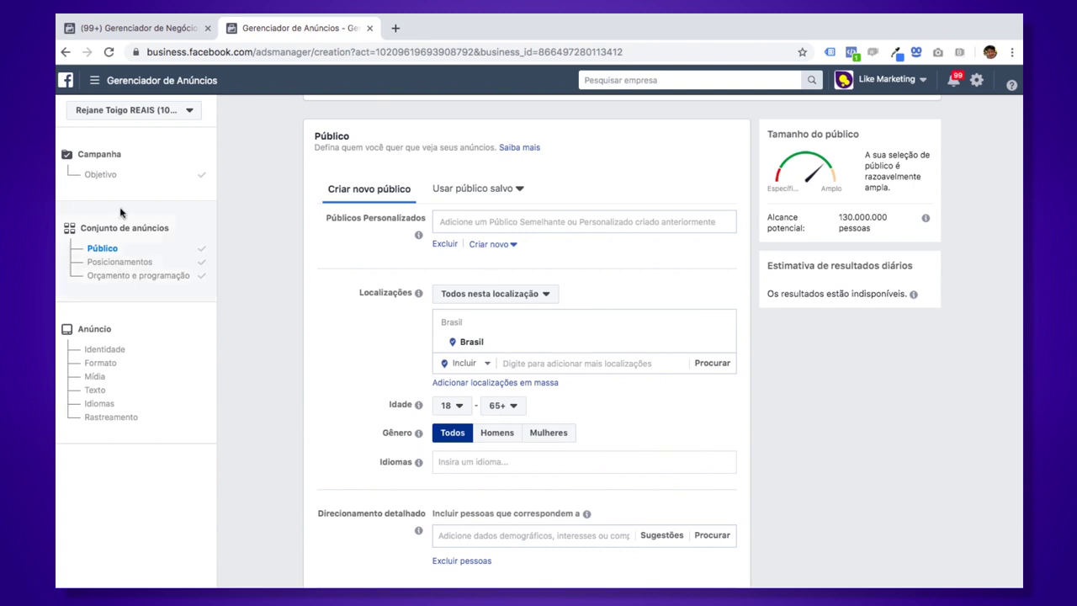
{"action": "left_click", "coordinate": [105, 175]}
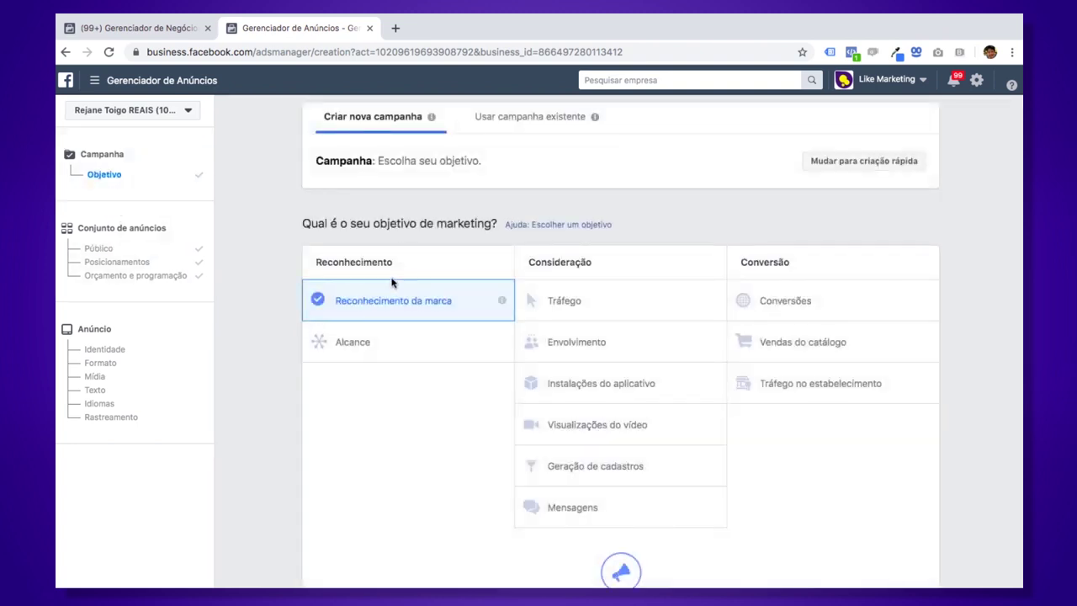
{"action": "left_click", "coordinate": [207, 249]}
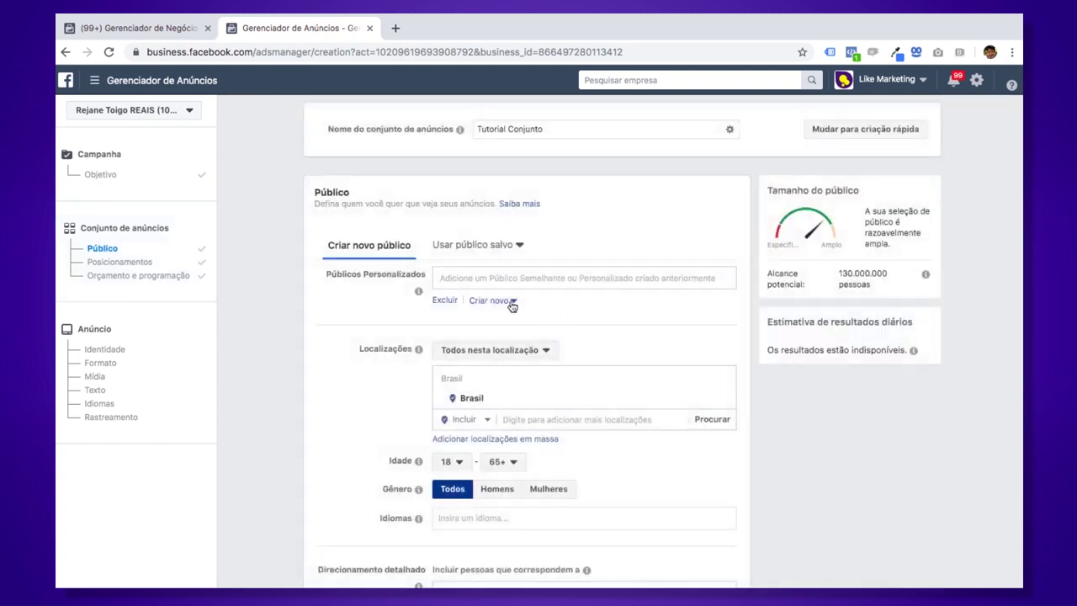
{"action": "left_click", "coordinate": [497, 278]}
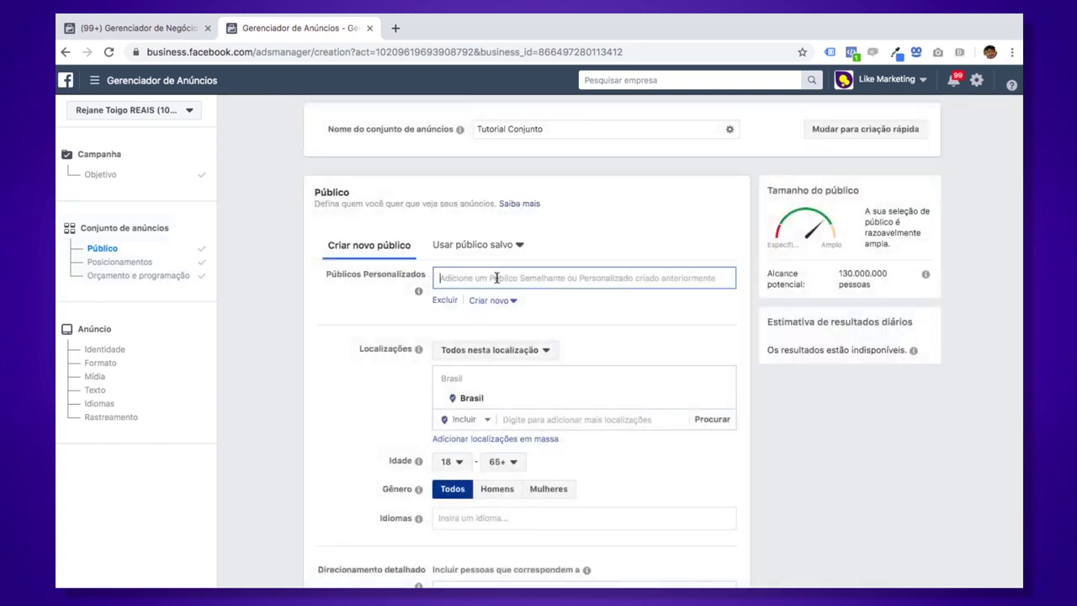
{"action": "left_click", "coordinate": [661, 335]}
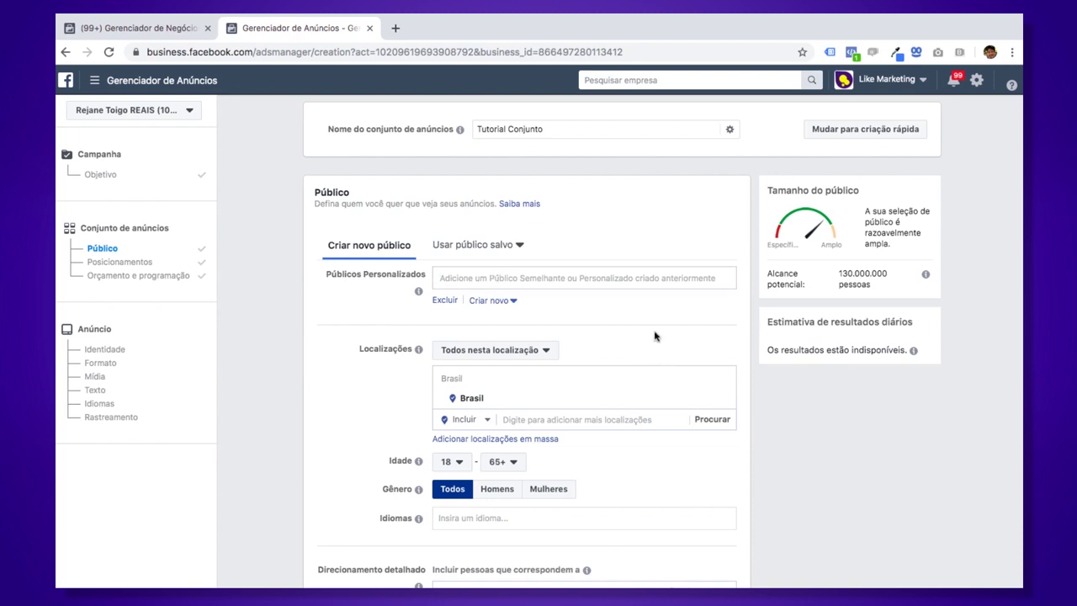
{"action": "left_click", "coordinate": [168, 81]}
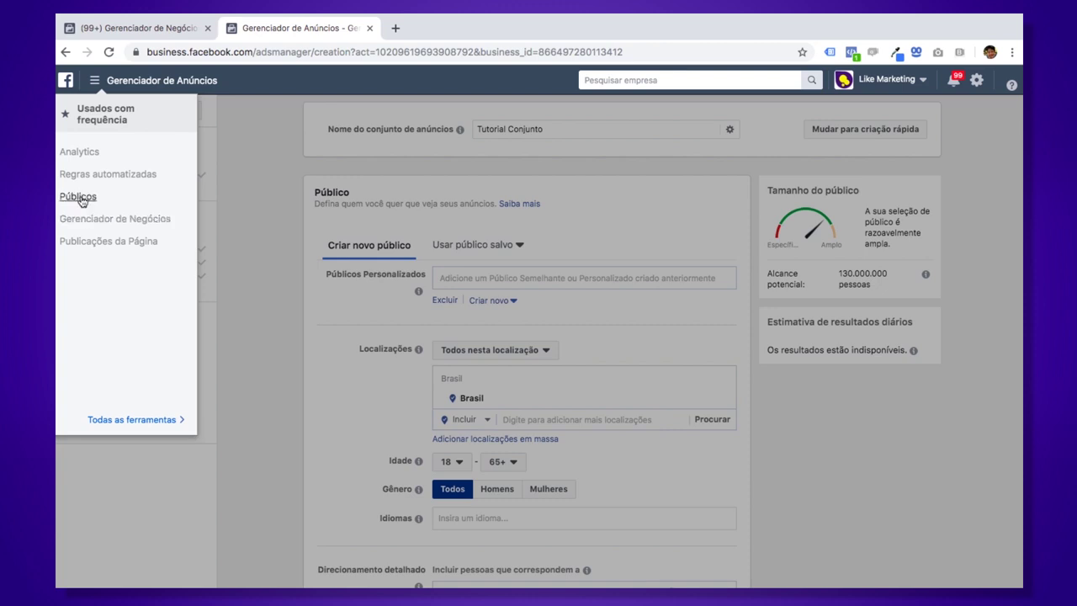
{"action": "left_click", "coordinate": [568, 200]}
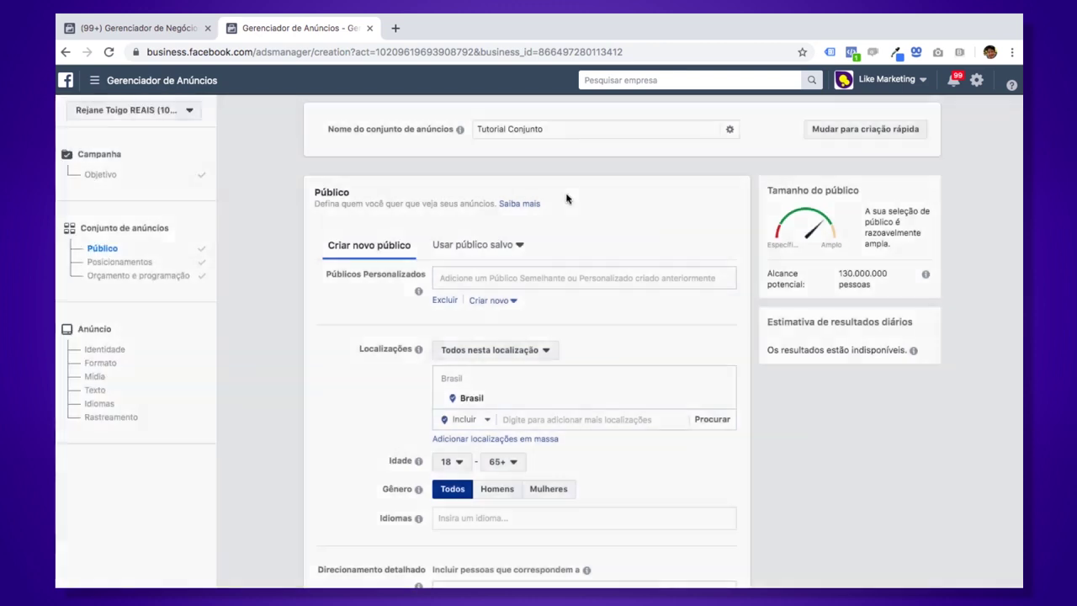
Step: Add the interest Marketing to the audience's detailed targeting and close the suggestion list
{"action": "scroll", "coordinate": [499, 418], "scroll_direction": "down", "scroll_amount": 2}
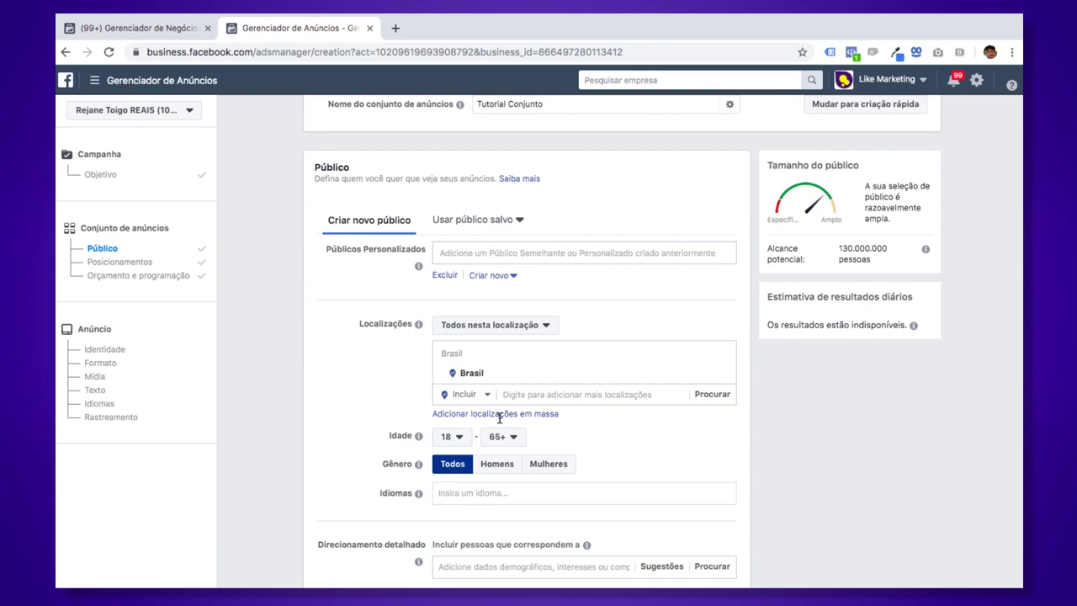
{"action": "scroll", "coordinate": [499, 423], "scroll_direction": "down", "scroll_amount": 1}
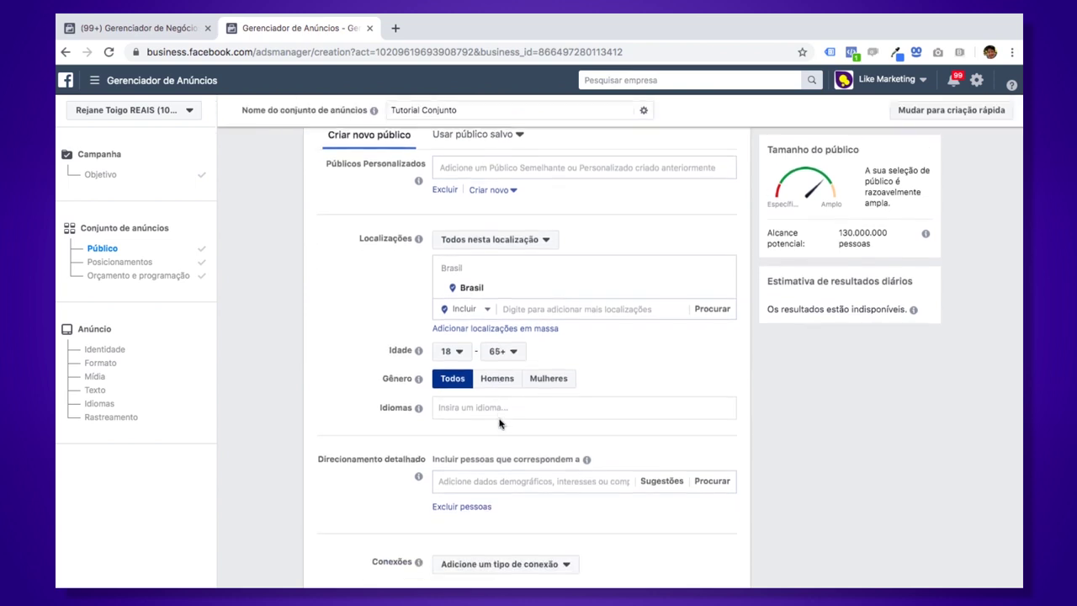
{"action": "scroll", "coordinate": [500, 423], "scroll_direction": "down", "scroll_amount": 1}
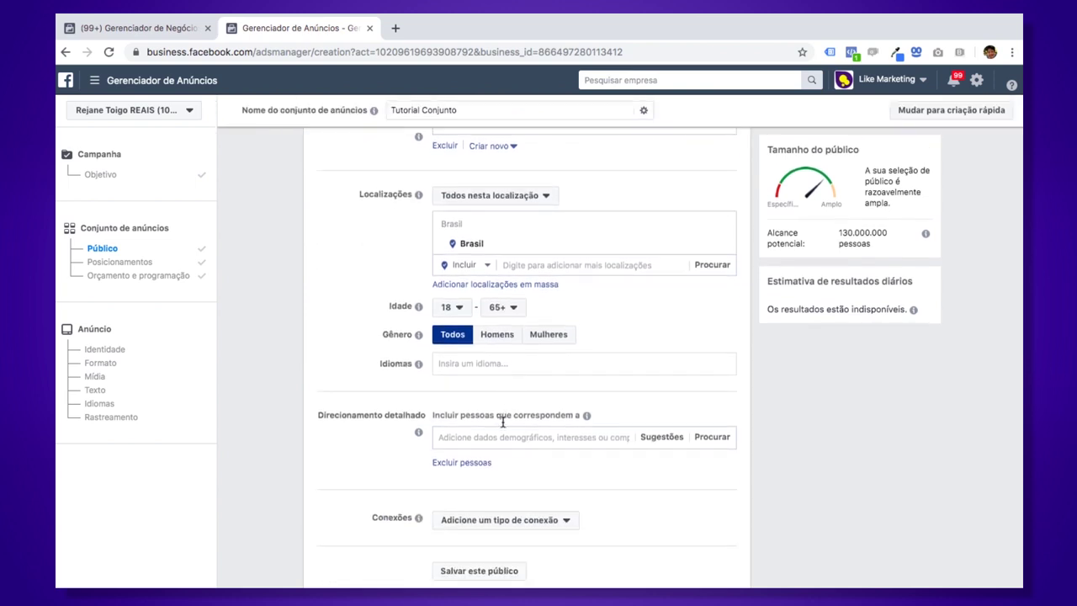
{"action": "left_click", "coordinate": [517, 440]}
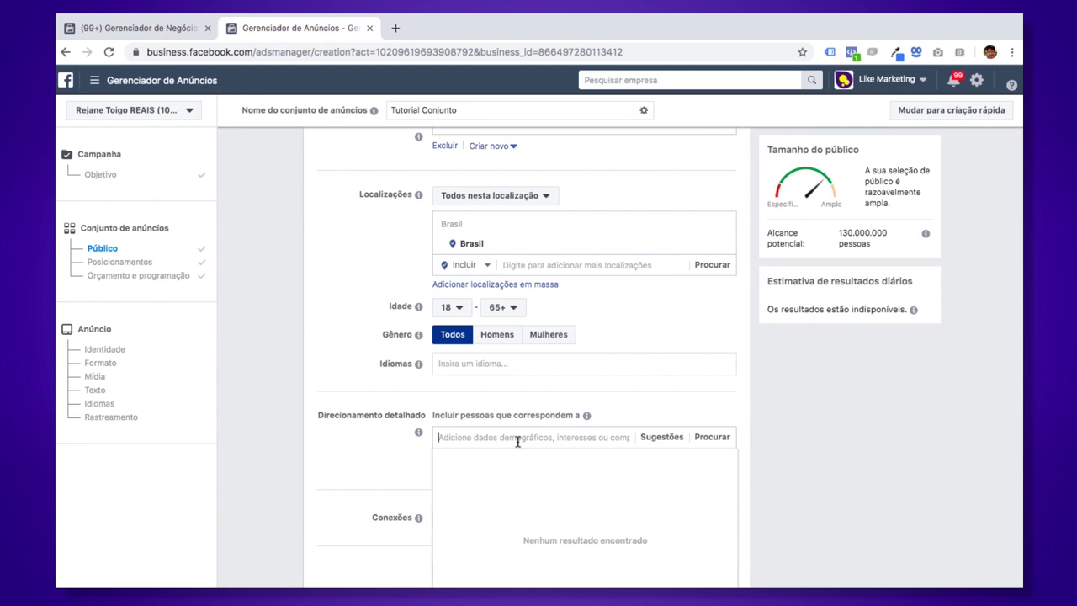
{"action": "type", "text": "Mar"}
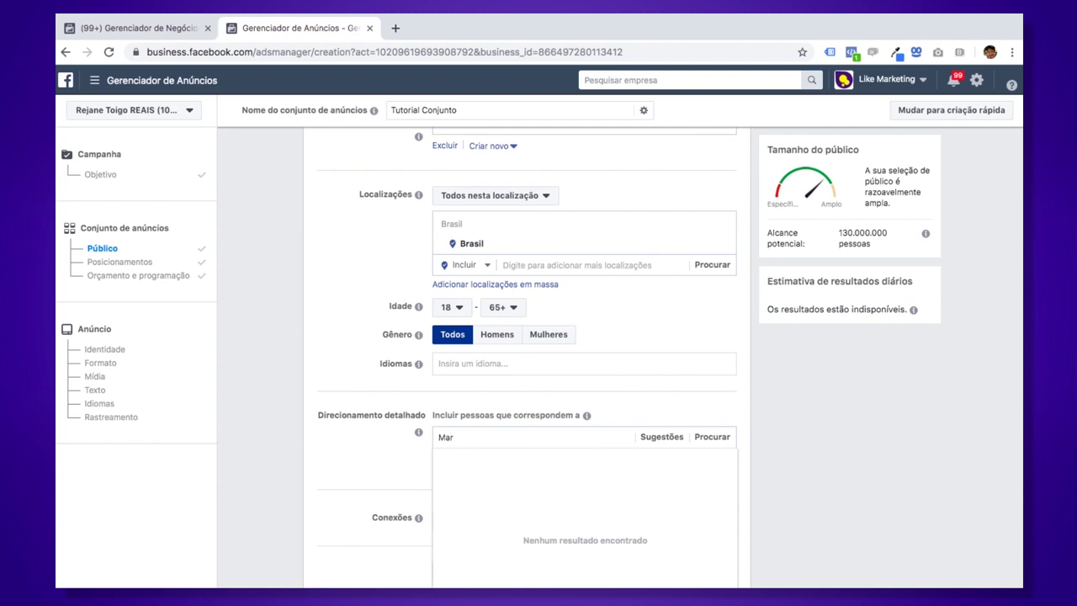
{"action": "type", "text": "keting"}
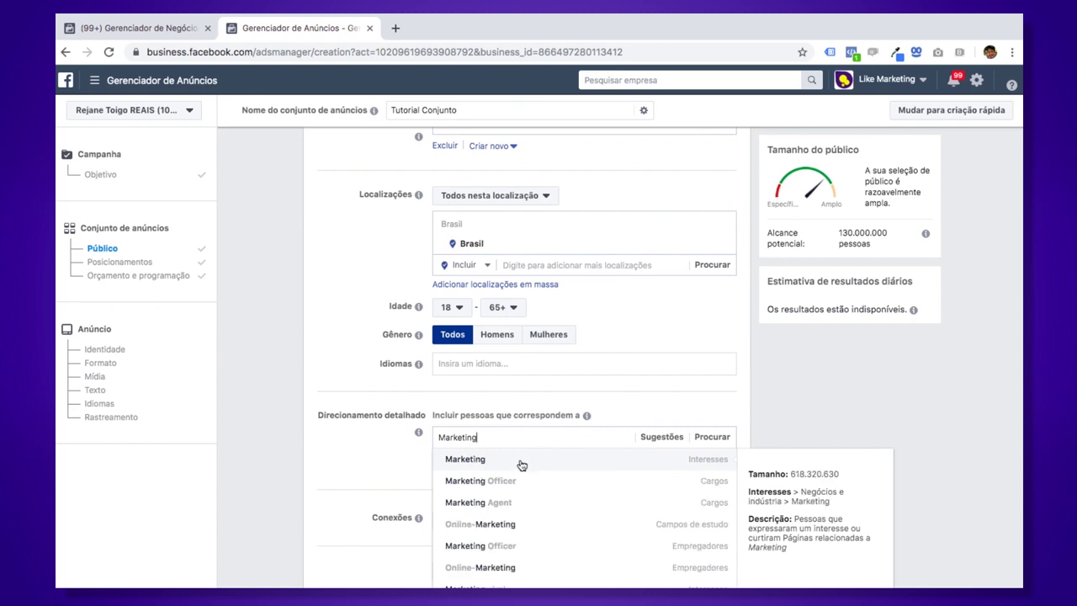
{"action": "left_click", "coordinate": [522, 461]}
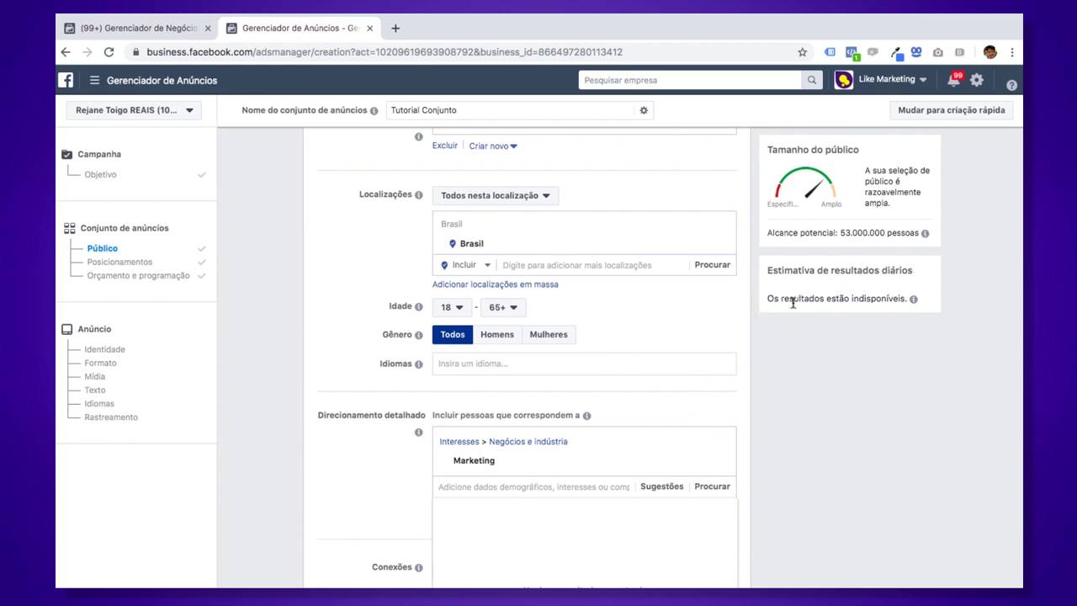
{"action": "left_click", "coordinate": [729, 366]}
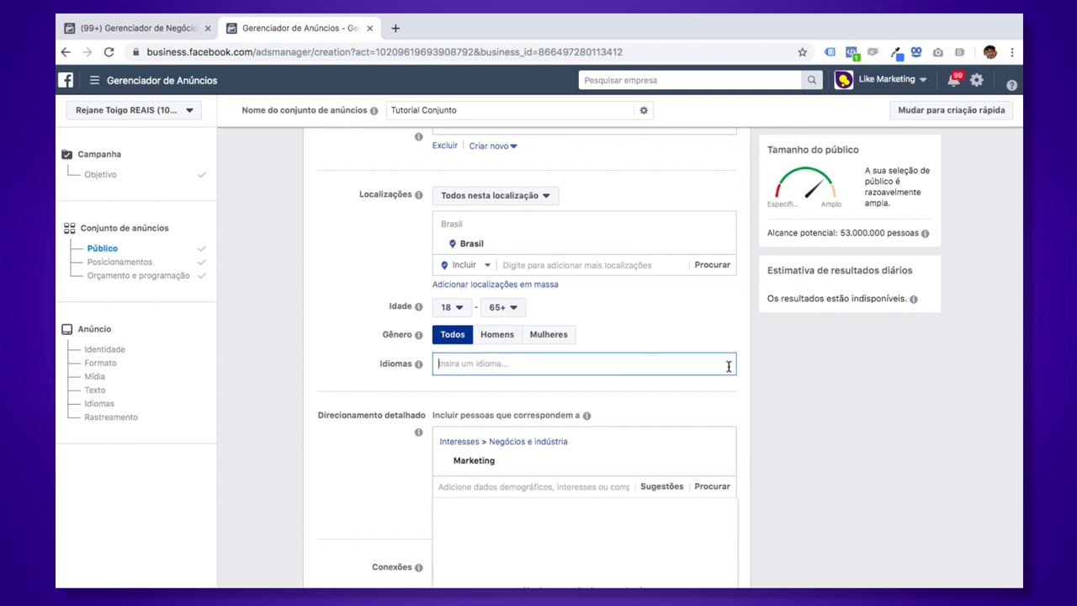
{"action": "left_click", "coordinate": [738, 389]}
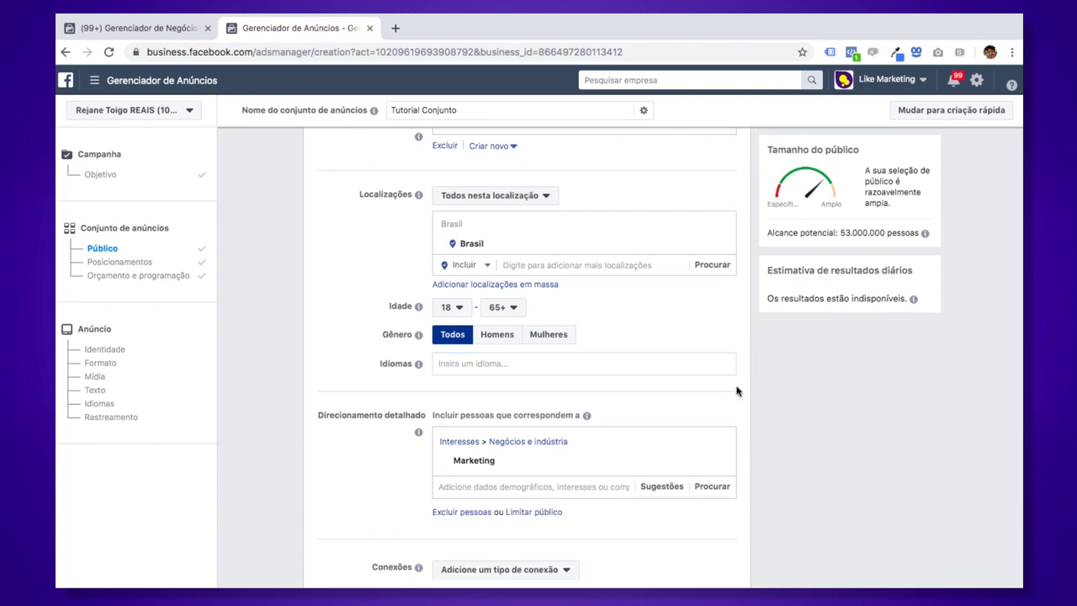
Step: Narrow the audience's detailed targeting so people must also match the interest Marketing digital
{"action": "left_click", "coordinate": [516, 515]}
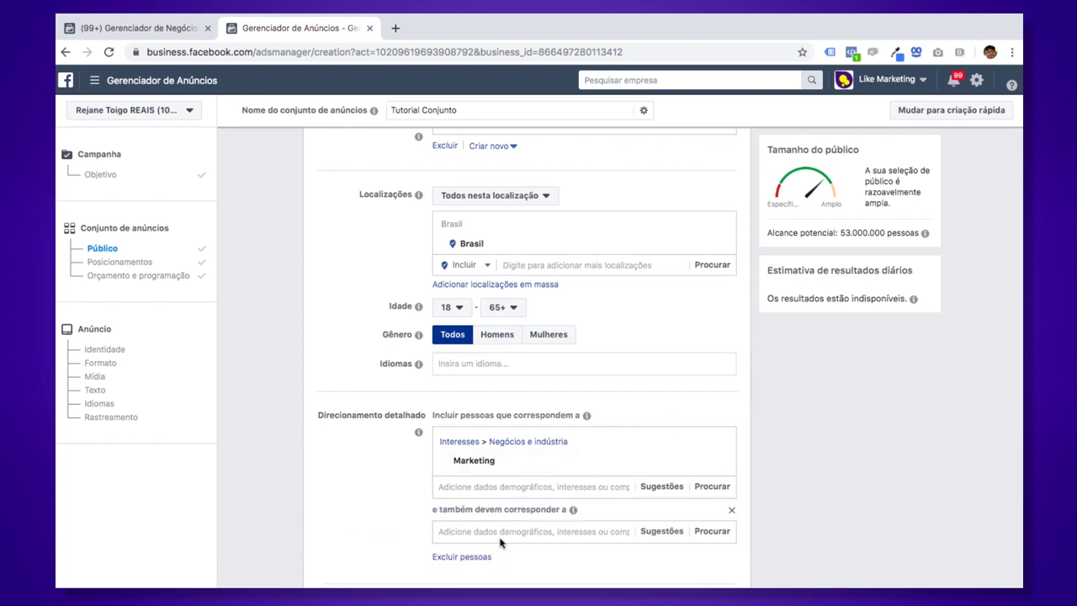
{"action": "mouse_move", "coordinate": [510, 470]}
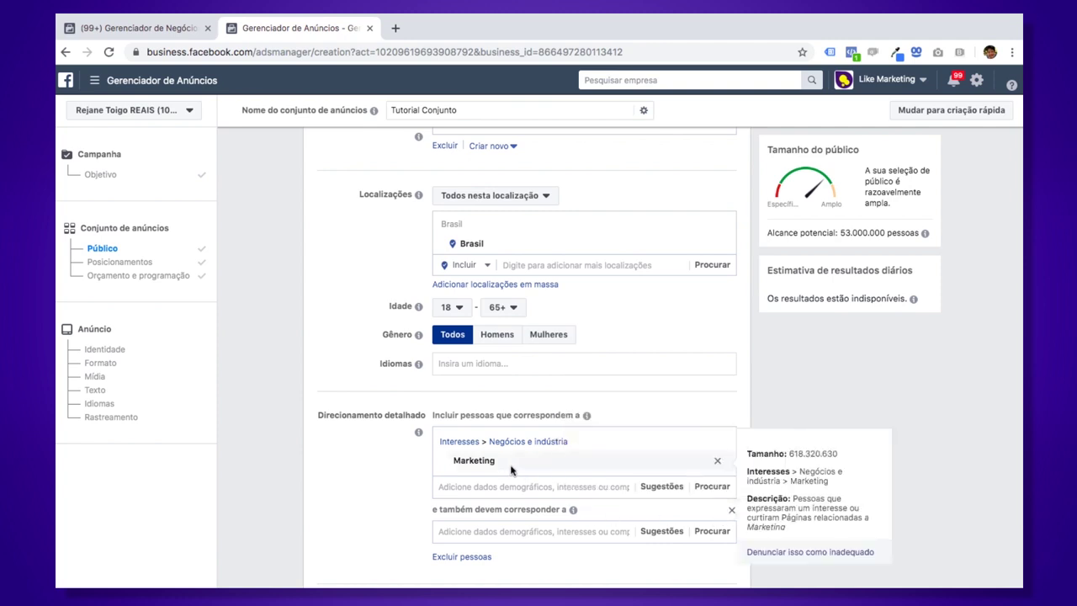
{"action": "left_click", "coordinate": [546, 530]}
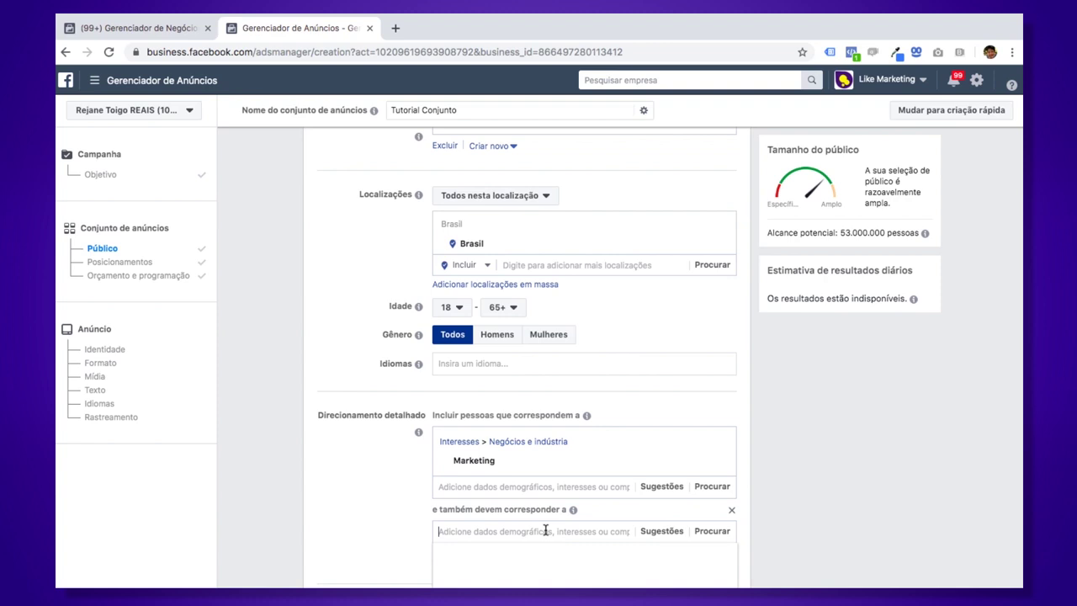
{"action": "type", "text": "mar"}
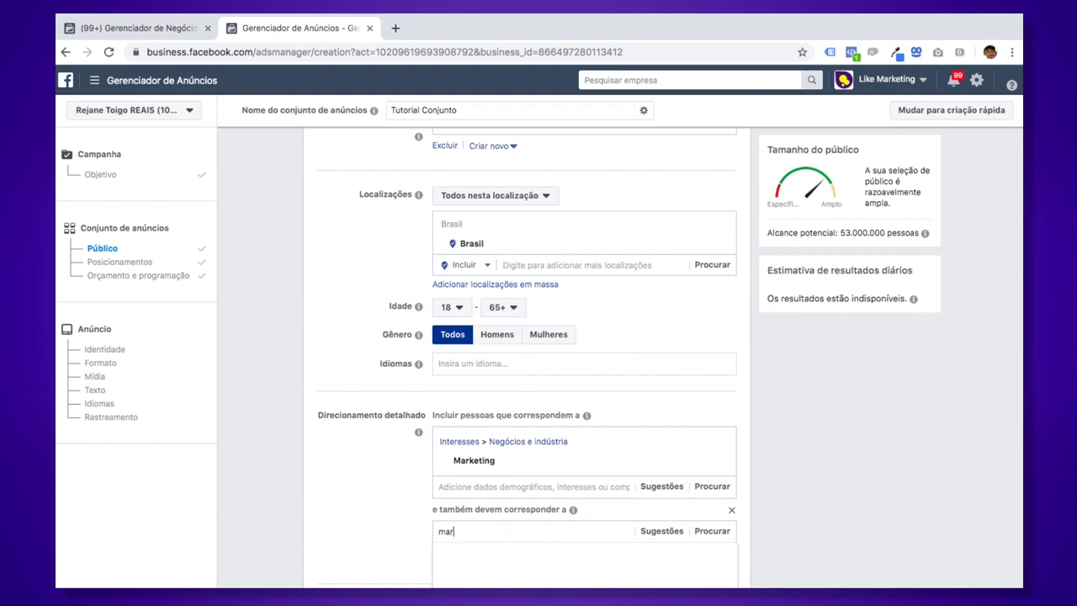
{"action": "type", "text": "keting digital"}
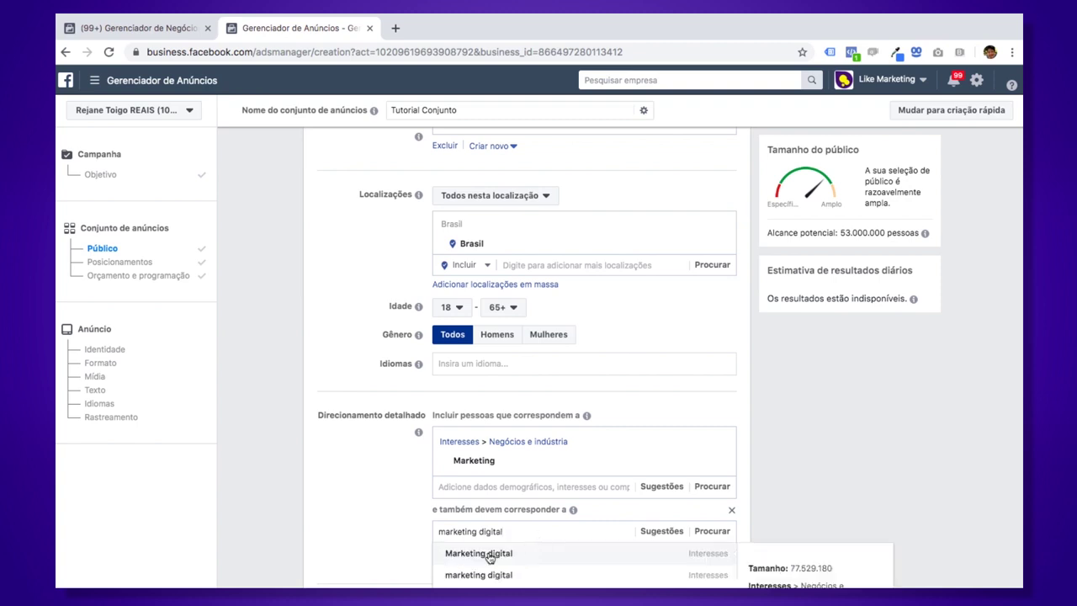
{"action": "left_click", "coordinate": [491, 555]}
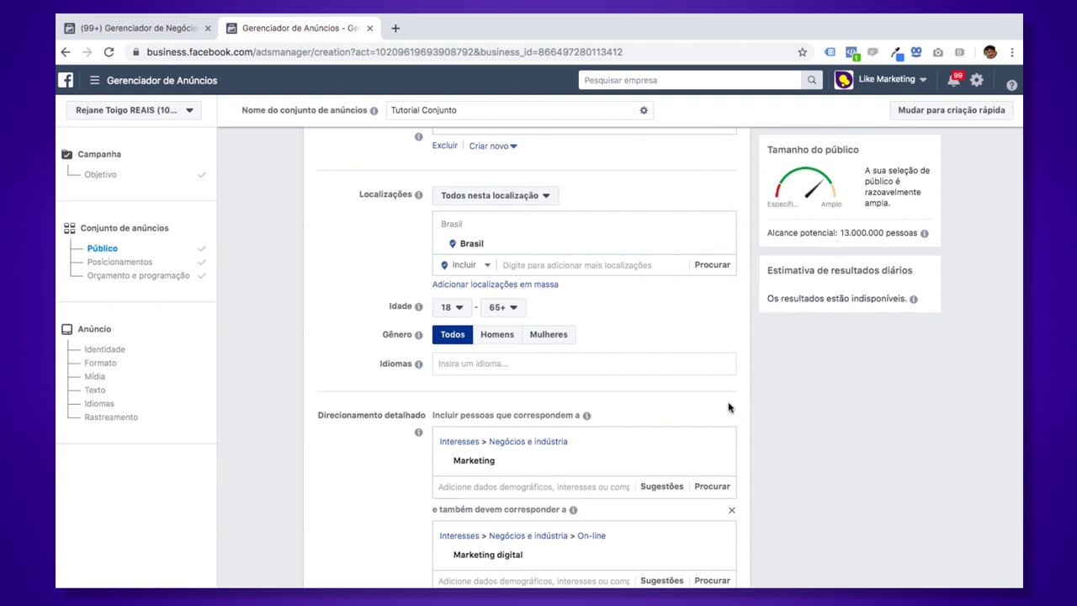
Step: Try the Facebook Page connection type Excluir pessoas que curtiram sua Página, then remove it from the audience
{"action": "scroll", "coordinate": [728, 407], "scroll_direction": "down", "scroll_amount": 3}
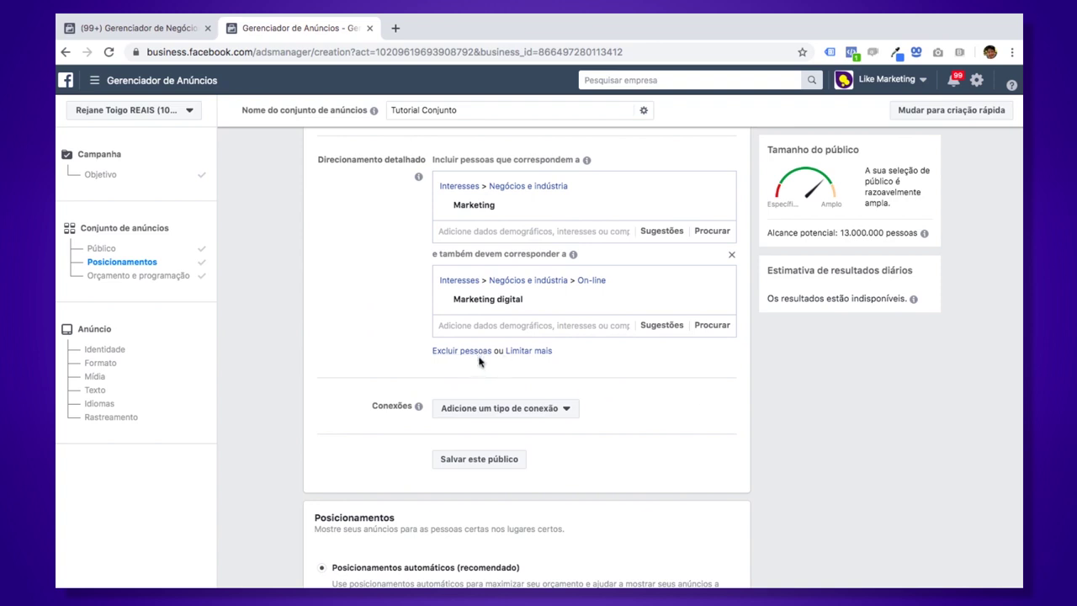
{"action": "left_click", "coordinate": [486, 413]}
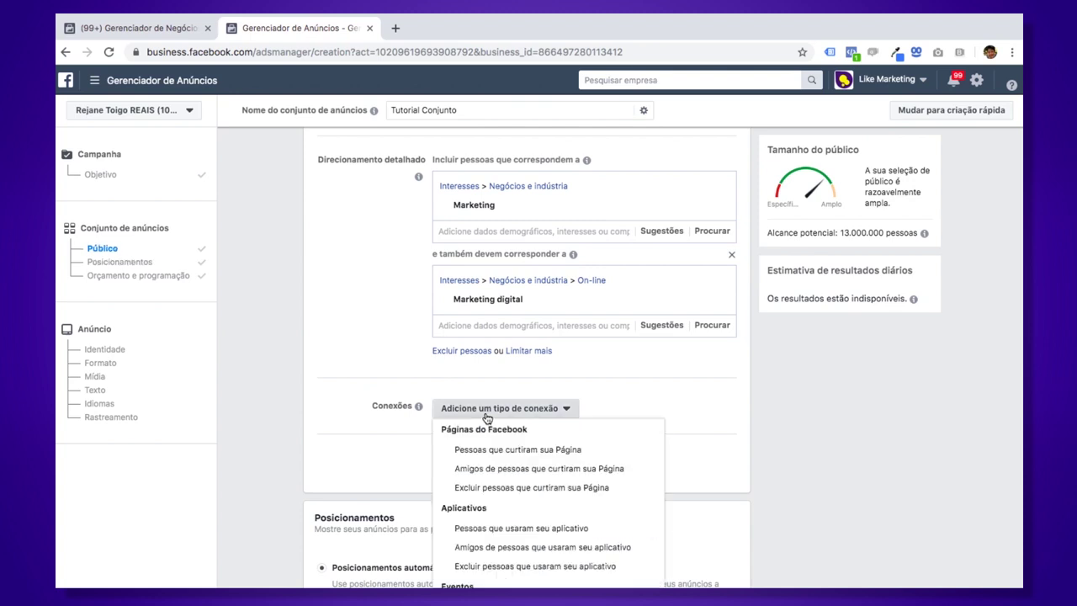
{"action": "left_click", "coordinate": [578, 488]}
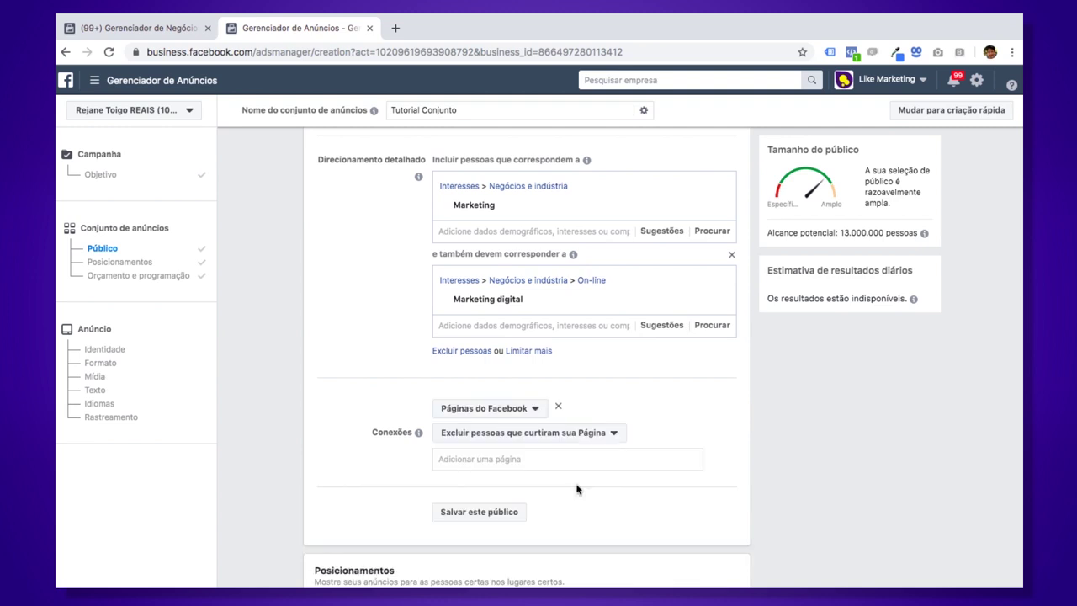
{"action": "left_click", "coordinate": [534, 458]}
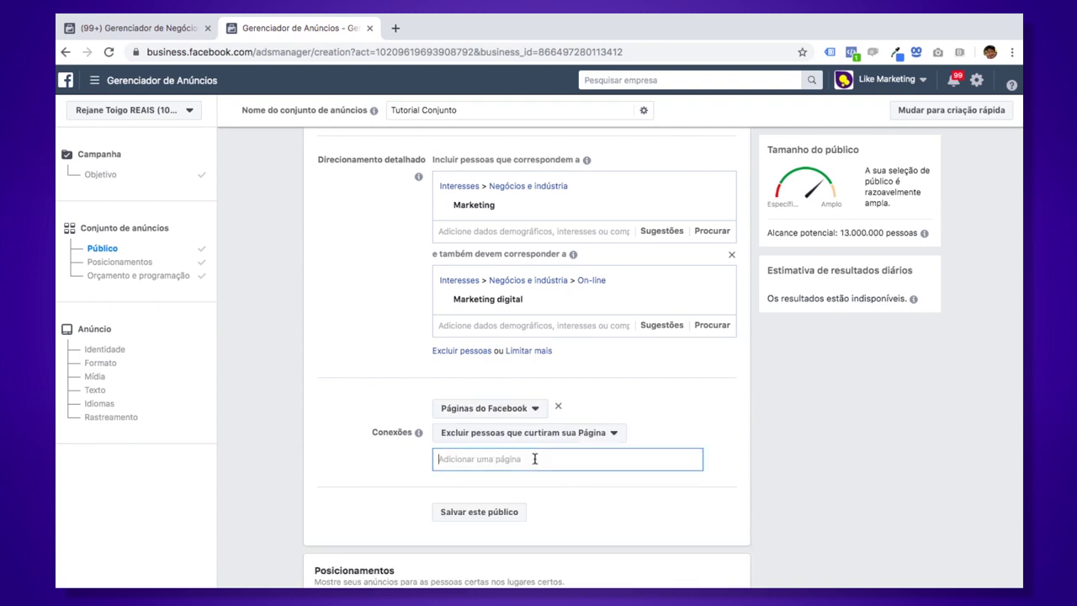
{"action": "left_click", "coordinate": [559, 413]}
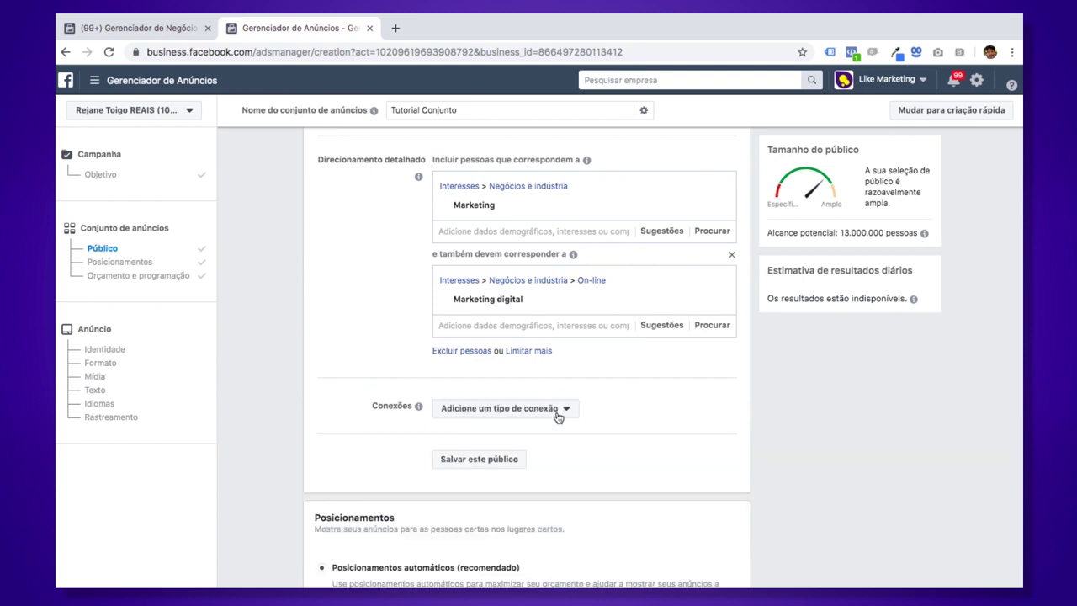
Step: Show the exclusion field for custom audiences, view the available audiences and close the list without choosing one
{"action": "scroll", "coordinate": [559, 417], "scroll_direction": "down", "scroll_amount": 1}
{"action": "scroll", "coordinate": [560, 426], "scroll_direction": "down", "scroll_amount": 2}
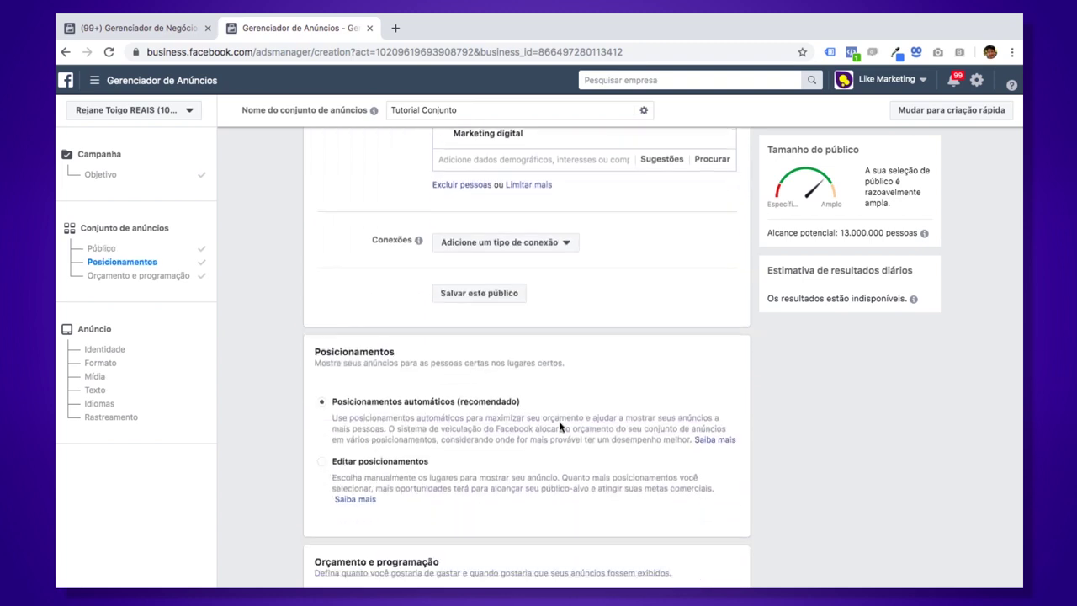
{"action": "scroll", "coordinate": [561, 429], "scroll_direction": "up", "scroll_amount": 2}
{"action": "scroll", "coordinate": [560, 425], "scroll_direction": "up", "scroll_amount": 6}
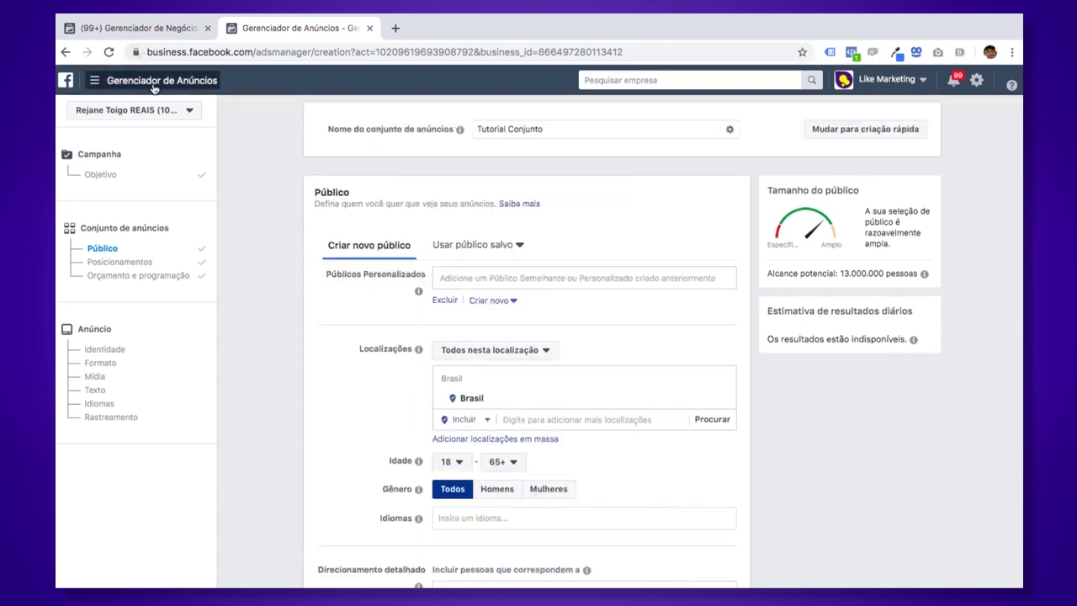
{"action": "mouse_move", "coordinate": [154, 88]}
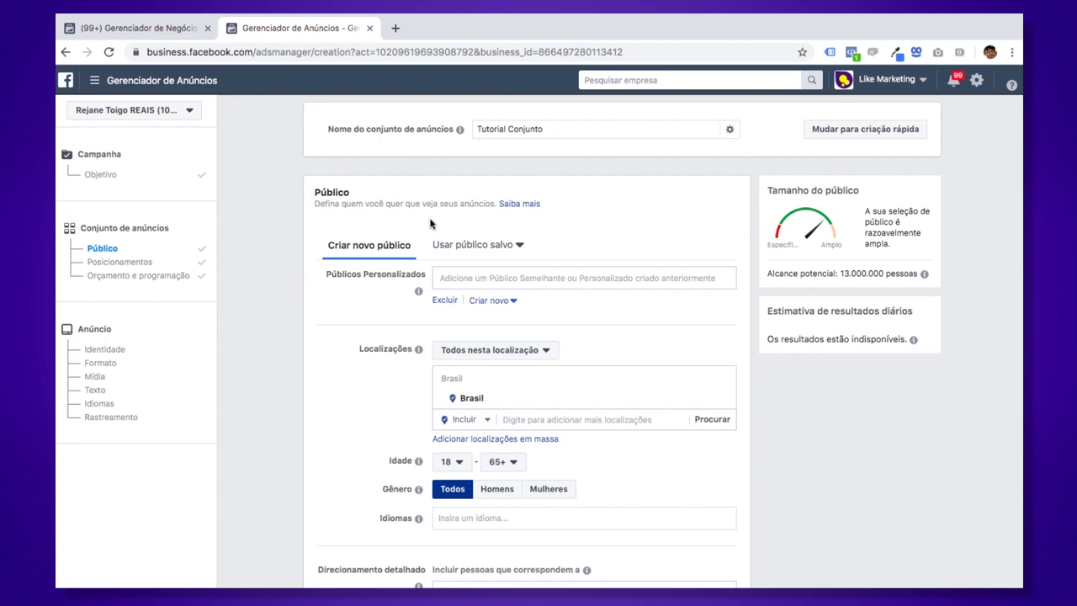
{"action": "left_click", "coordinate": [446, 301]}
{"action": "left_click", "coordinate": [498, 335]}
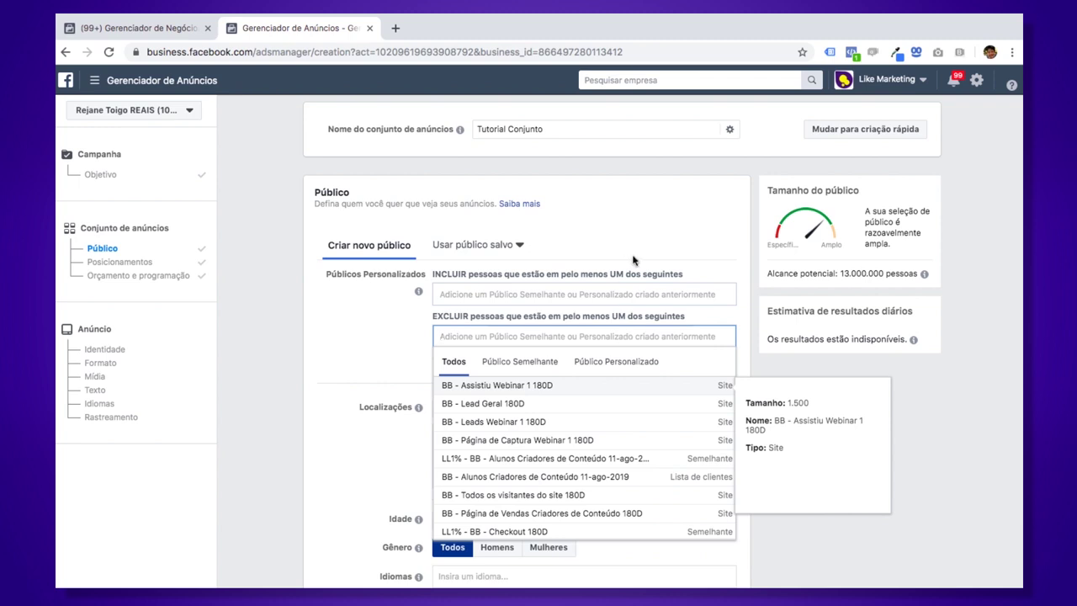
{"action": "left_click", "coordinate": [694, 257]}
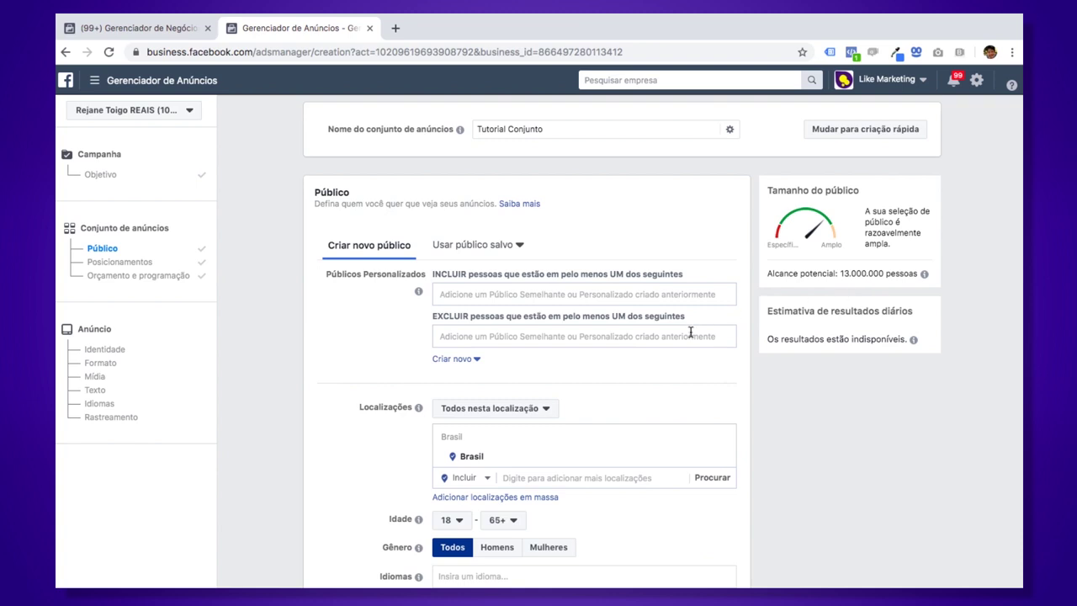
Step: Keep automatic placements and set the ad set's daily budget to R$ 10,00
{"action": "scroll", "coordinate": [779, 439], "scroll_direction": "down", "scroll_amount": 5}
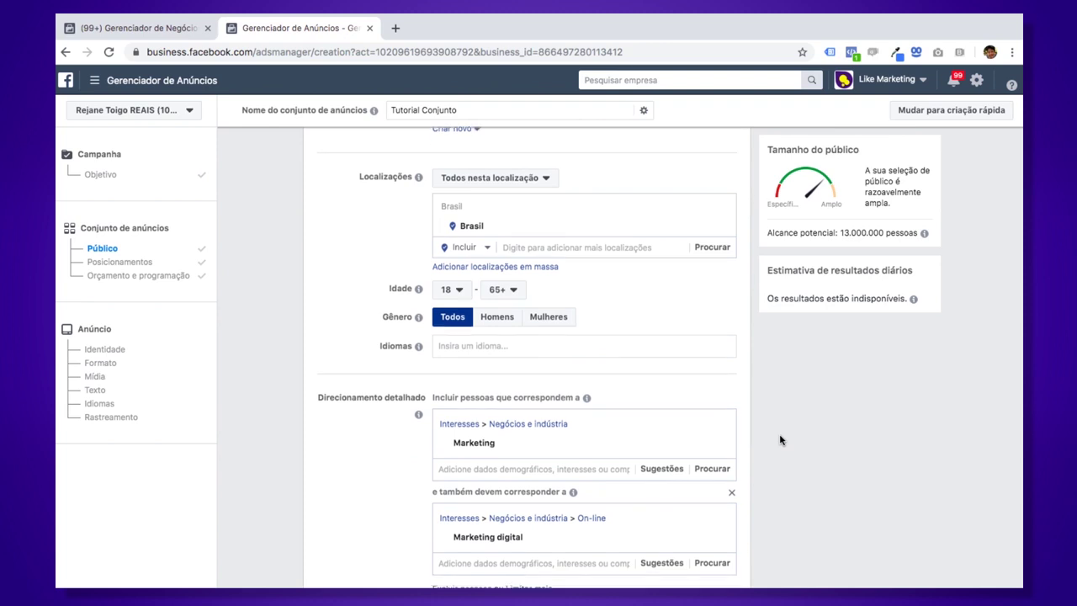
{"action": "scroll", "coordinate": [780, 440], "scroll_direction": "down", "scroll_amount": 1}
{"action": "scroll", "coordinate": [779, 439], "scroll_direction": "down", "scroll_amount": 10}
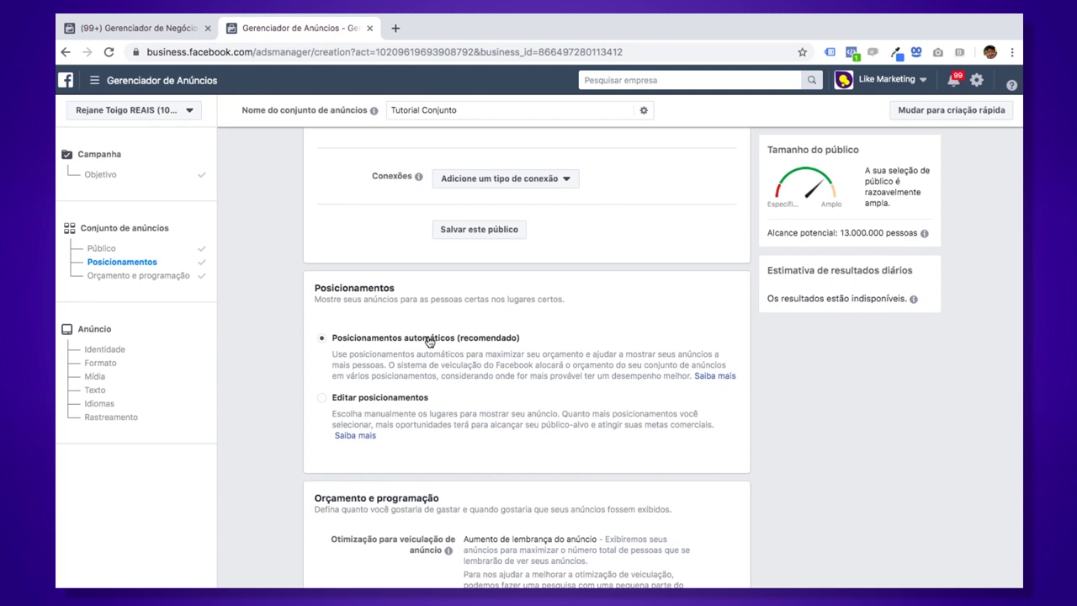
{"action": "scroll", "coordinate": [429, 340], "scroll_direction": "down", "scroll_amount": 3}
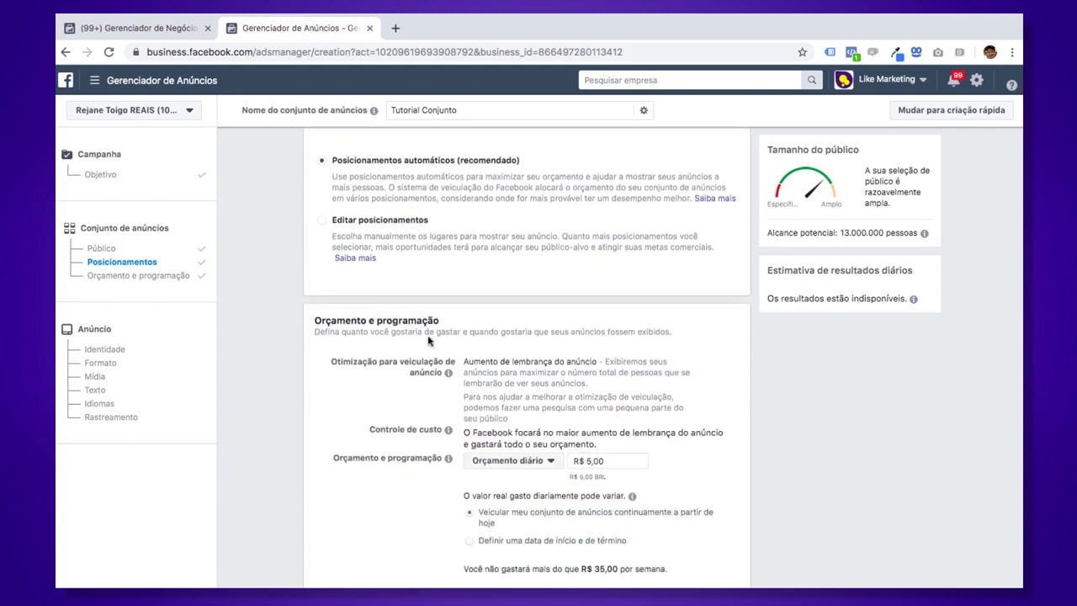
{"action": "left_click", "coordinate": [586, 441]}
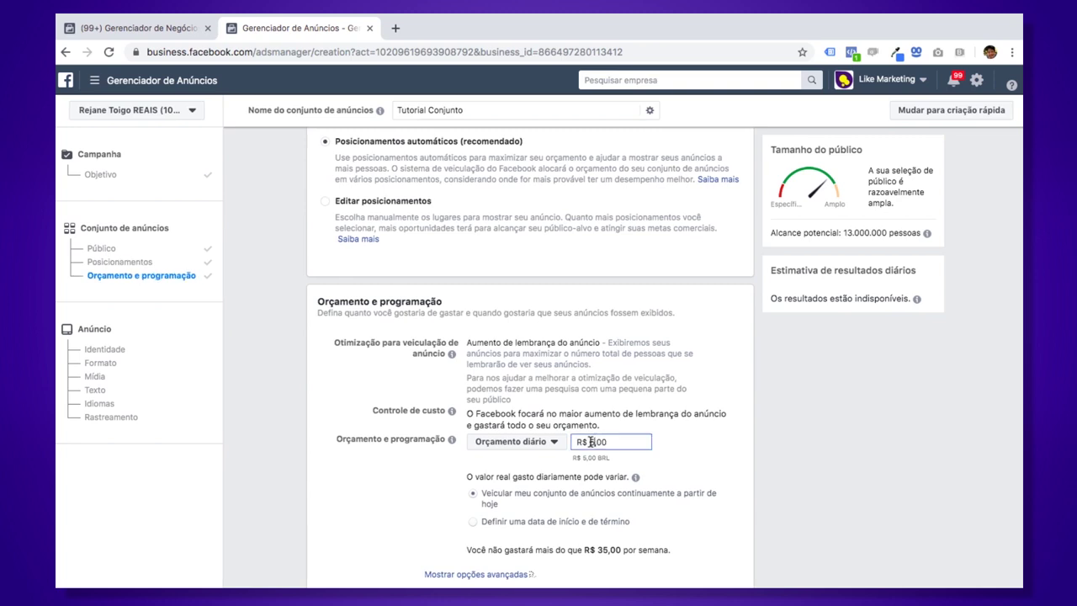
{"action": "key", "text": "Delete"}
{"action": "type", "text": "10"}
{"action": "left_click", "coordinate": [712, 423]}
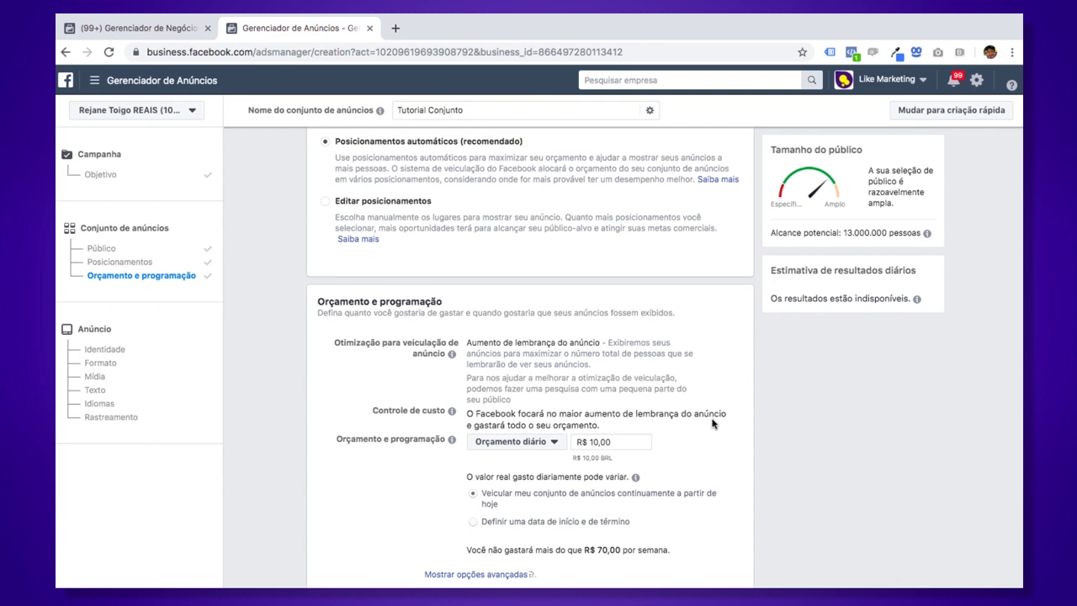
Step: Show the advanced budget and schedule options, try defined start and end dates, and return to continuous delivery from today
{"action": "scroll", "coordinate": [700, 456], "scroll_direction": "down", "scroll_amount": 1}
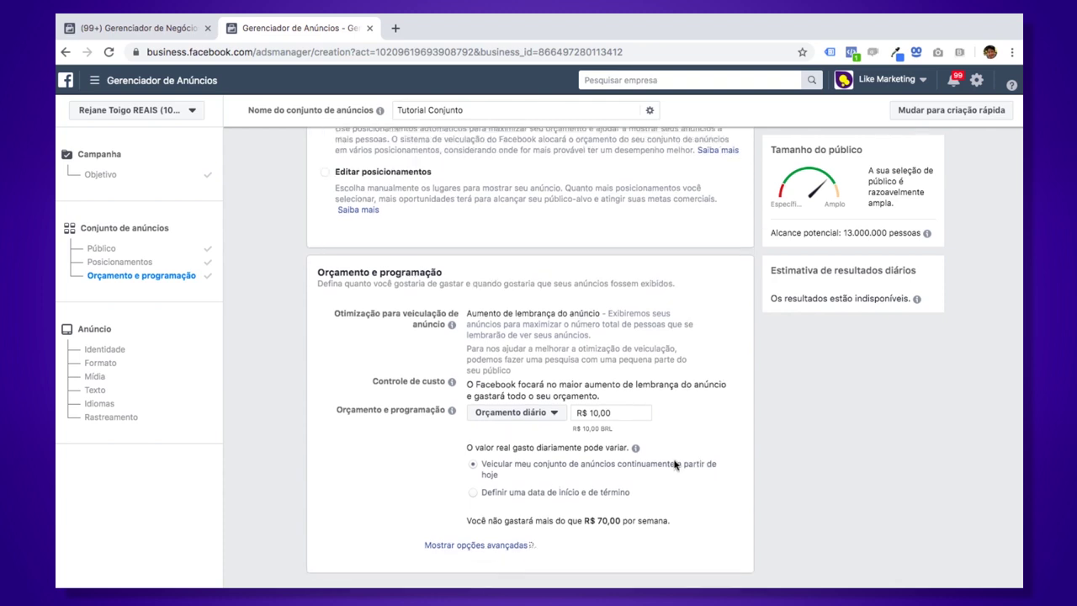
{"action": "right_click", "coordinate": [674, 463]}
{"action": "left_click", "coordinate": [498, 545]}
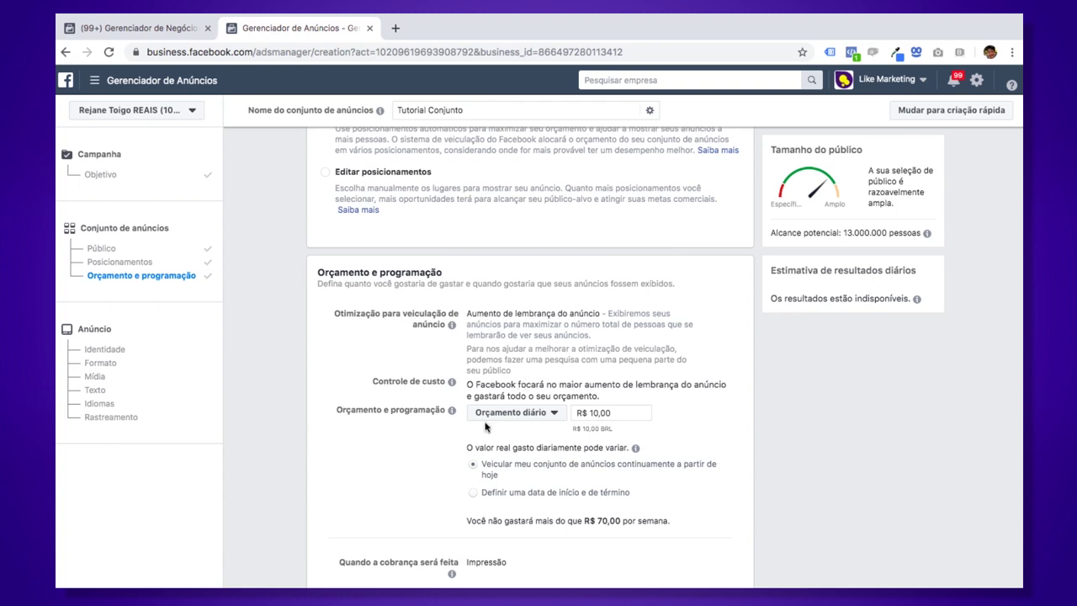
{"action": "left_click", "coordinate": [487, 494]}
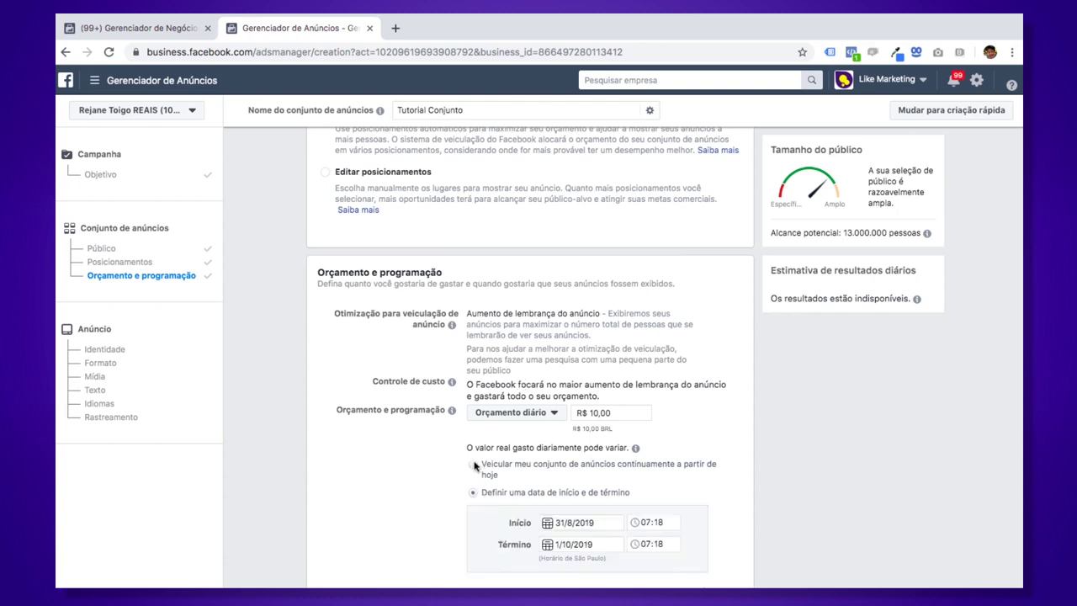
{"action": "left_click", "coordinate": [474, 466]}
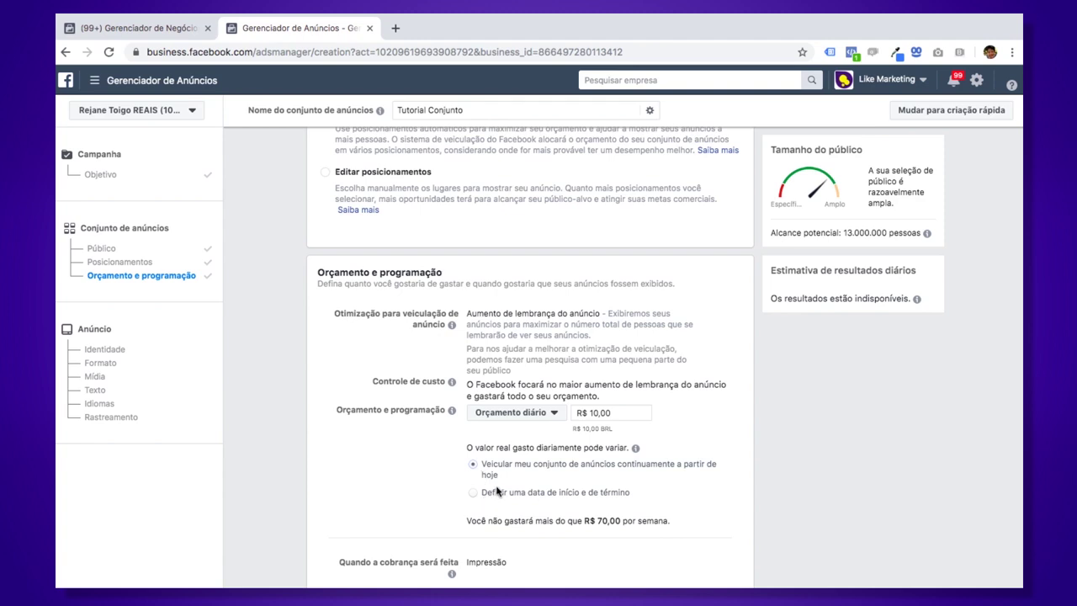
Step: Expand the delivery type options and review the ad set's budget, schedule and placement settings
{"action": "scroll", "coordinate": [497, 491], "scroll_direction": "down", "scroll_amount": 3}
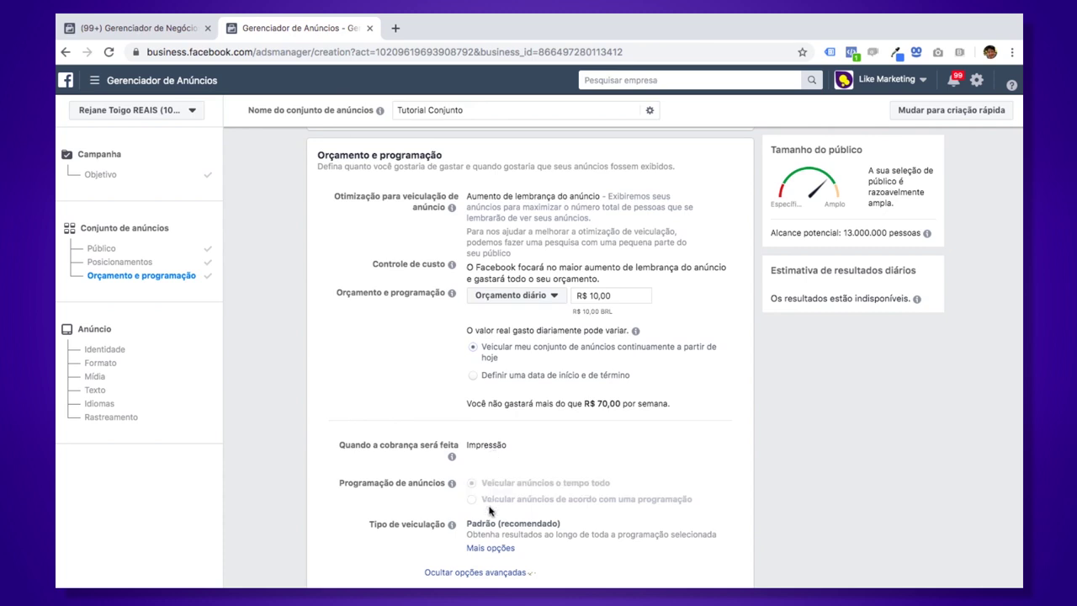
{"action": "left_click", "coordinate": [494, 550]}
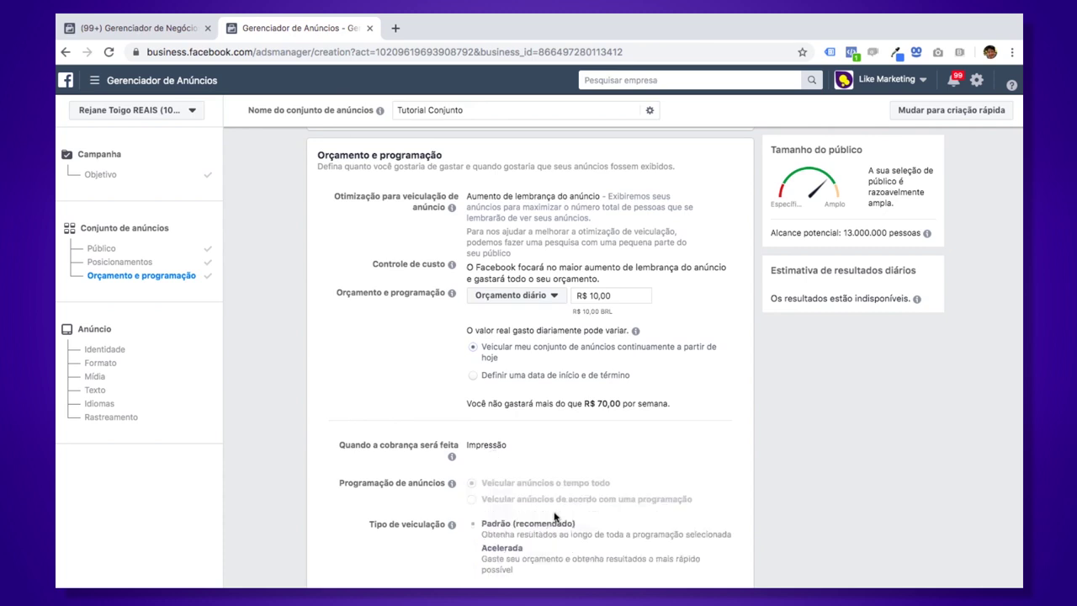
{"action": "scroll", "coordinate": [533, 475], "scroll_direction": "down", "scroll_amount": 1}
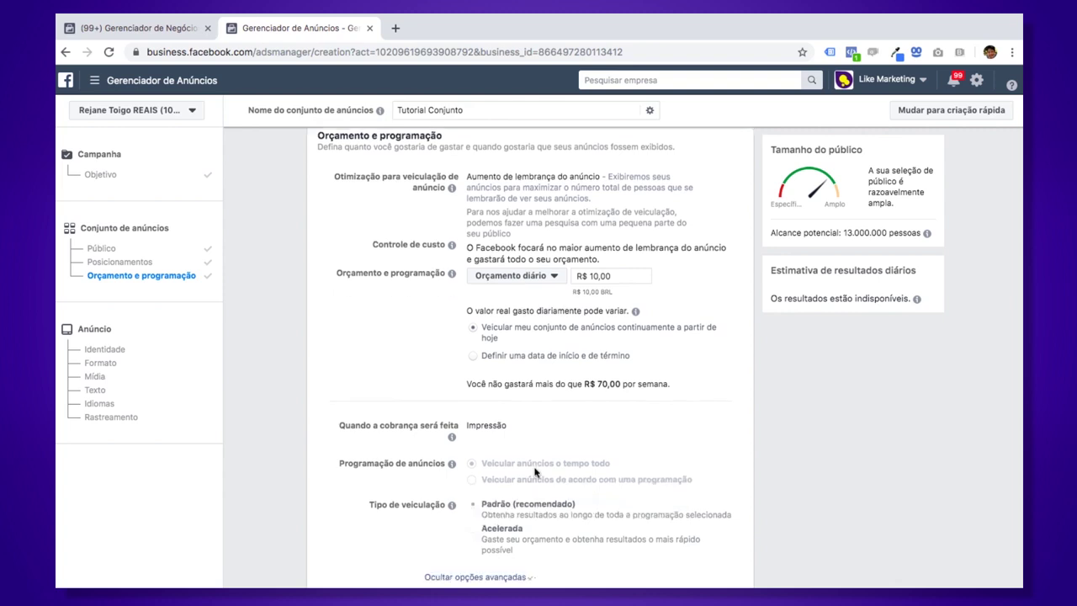
{"action": "scroll", "coordinate": [535, 473], "scroll_direction": "up", "scroll_amount": 1}
{"action": "scroll", "coordinate": [535, 473], "scroll_direction": "up", "scroll_amount": 1}
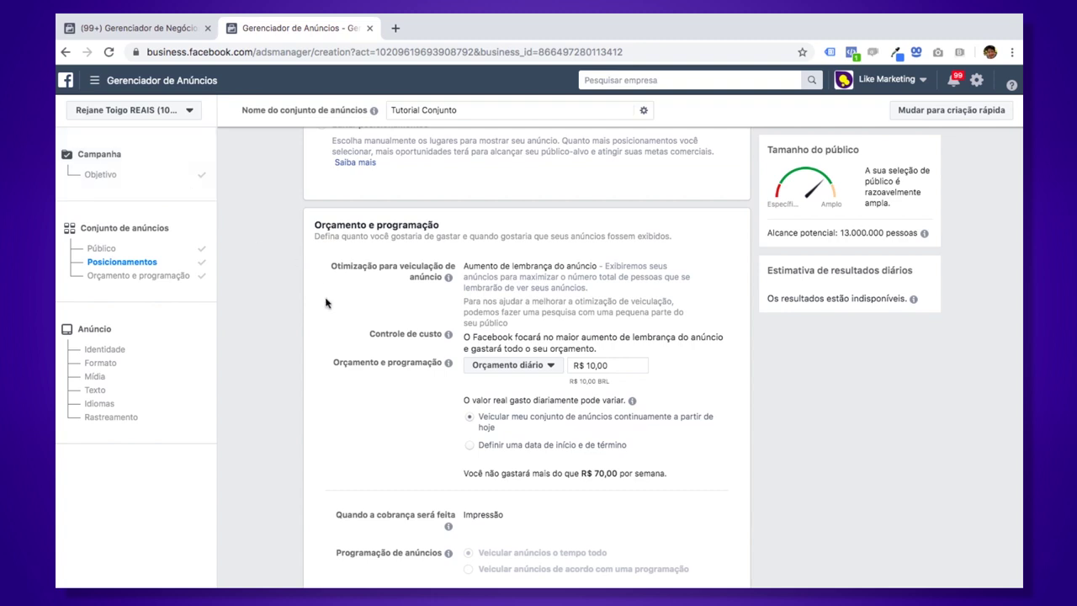
{"action": "scroll", "coordinate": [326, 303], "scroll_direction": "down", "scroll_amount": 3}
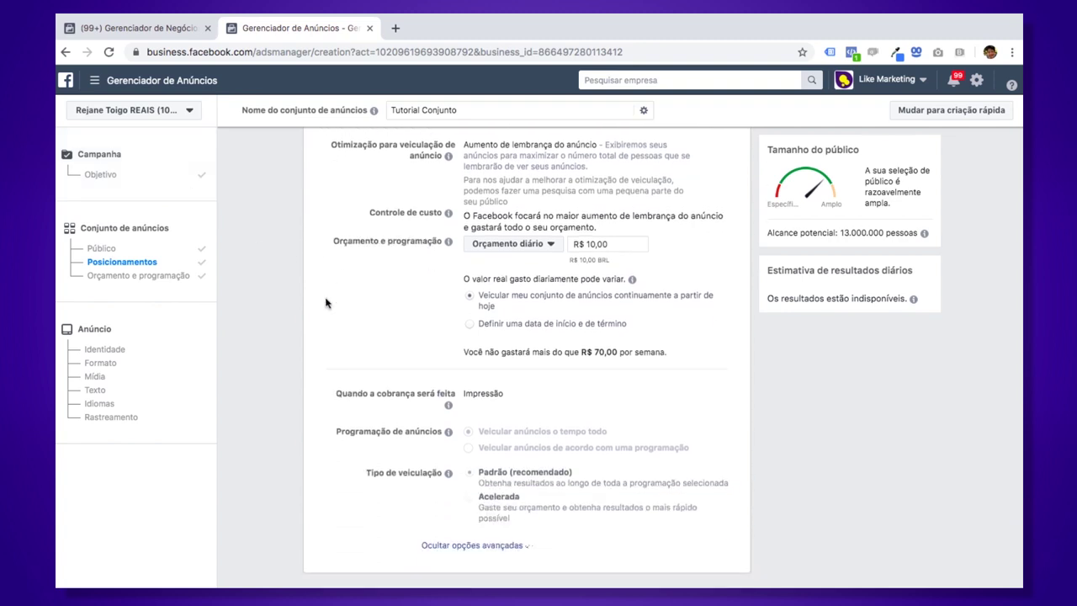
{"action": "scroll", "coordinate": [326, 304], "scroll_direction": "up", "scroll_amount": 7}
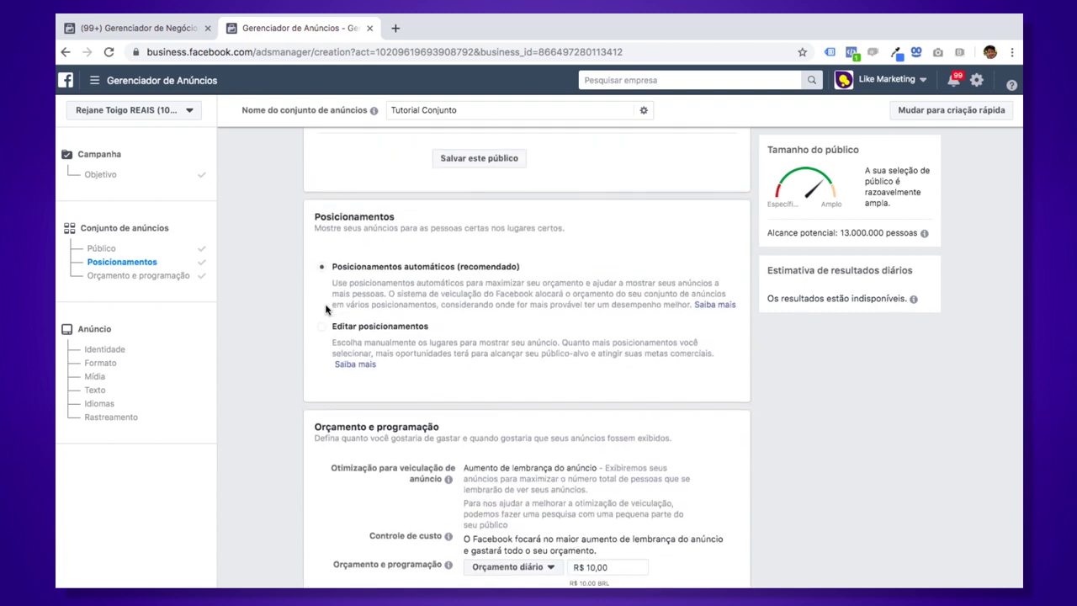
{"action": "scroll", "coordinate": [326, 308], "scroll_direction": "up", "scroll_amount": 3}
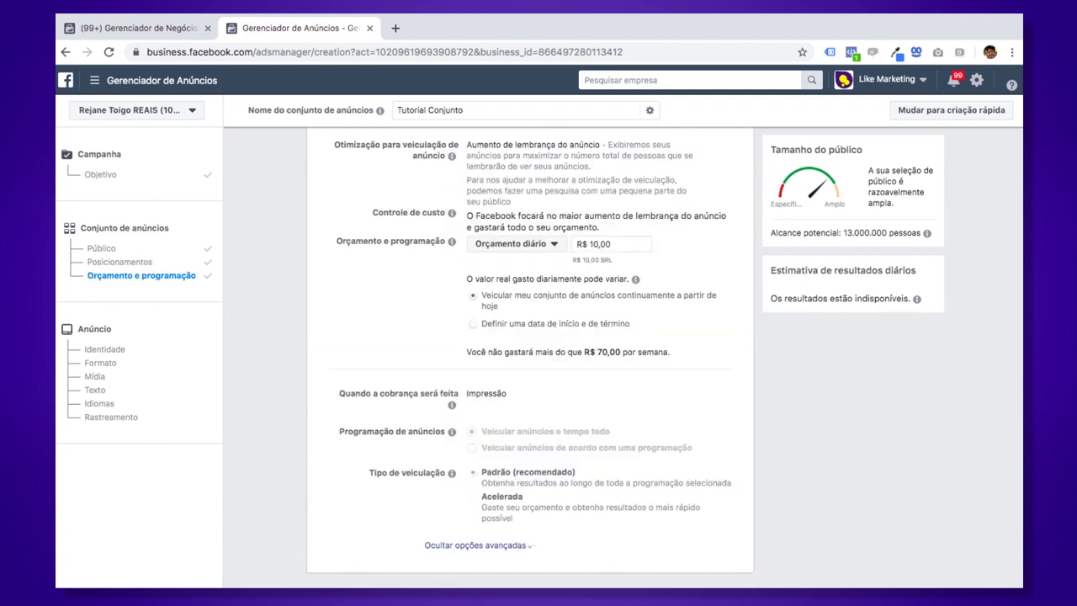
Step: Go to the ad's identity settings and review its Facebook Page, format and media sections
{"action": "left_click", "coordinate": [104, 349]}
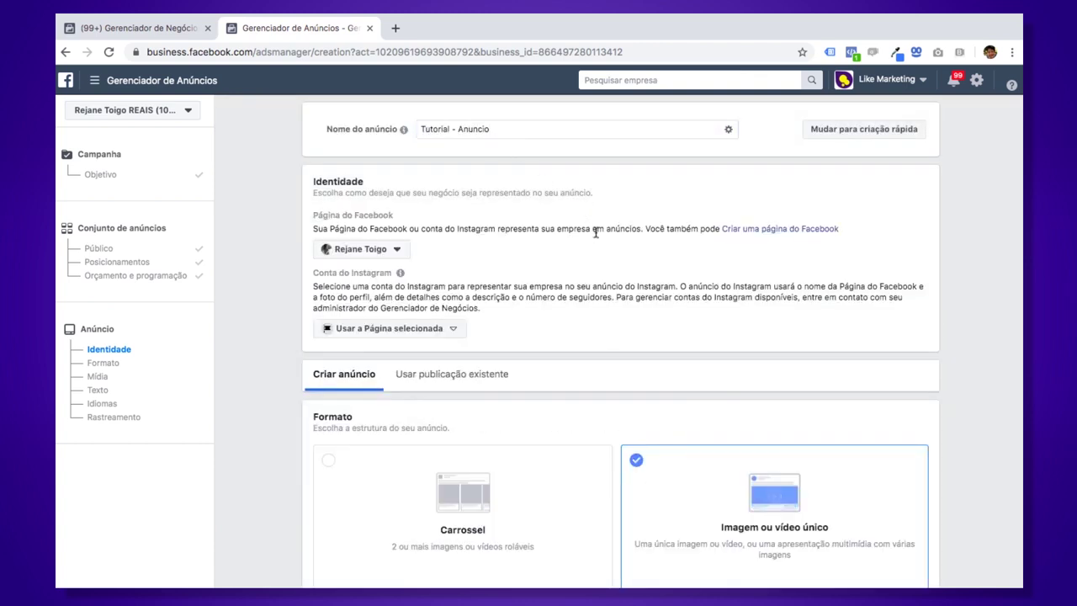
{"action": "scroll", "coordinate": [595, 232], "scroll_direction": "down", "scroll_amount": 1}
{"action": "scroll", "coordinate": [595, 233], "scroll_direction": "down", "scroll_amount": 1}
{"action": "scroll", "coordinate": [595, 236], "scroll_direction": "down", "scroll_amount": 1}
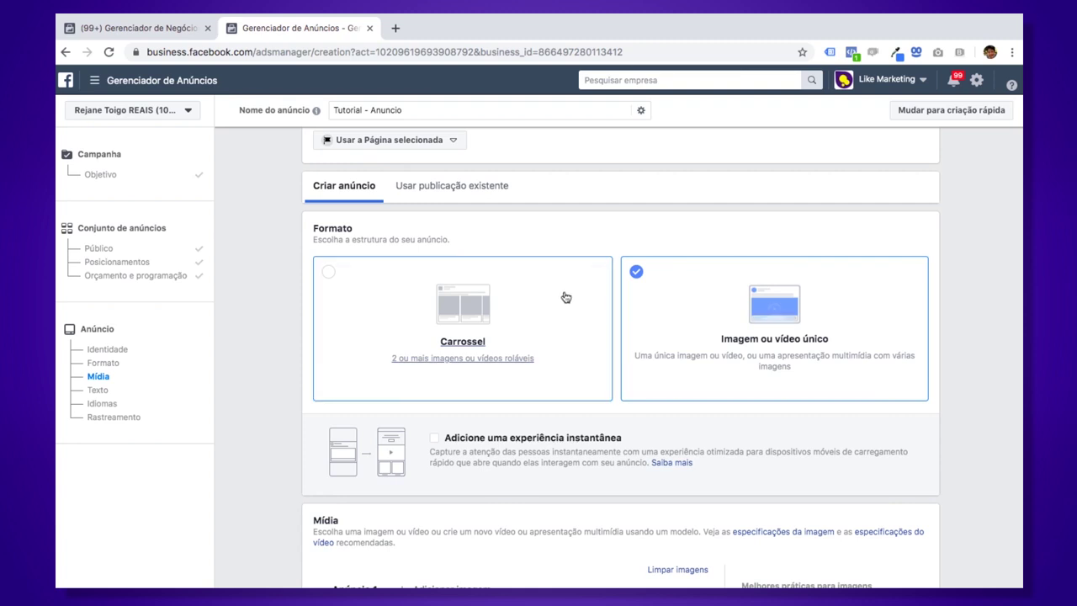
{"action": "scroll", "coordinate": [562, 295], "scroll_direction": "down", "scroll_amount": 3}
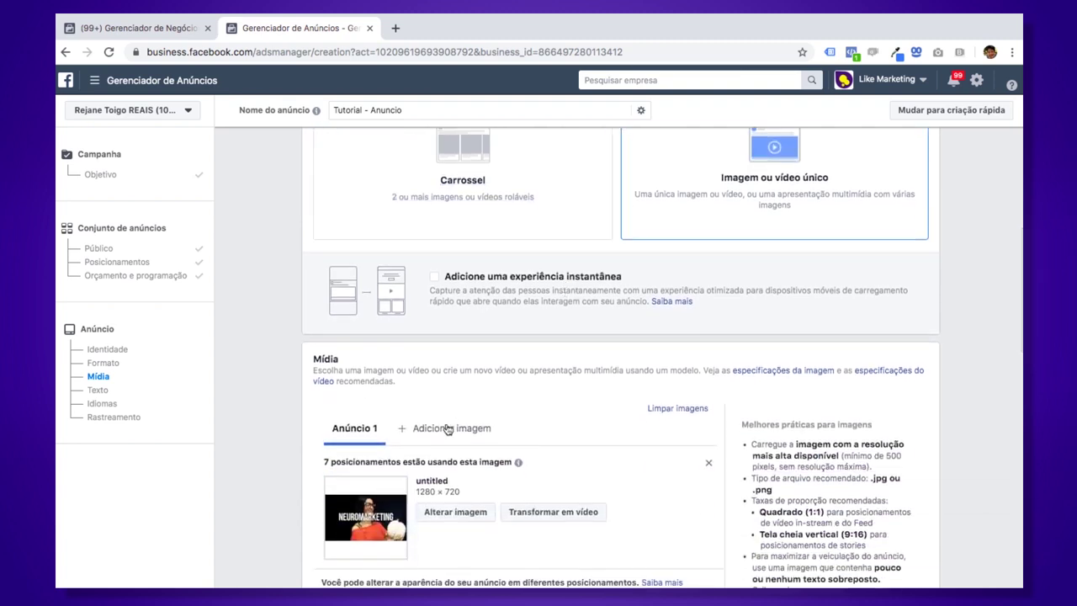
Step: Remove the current image from the ad's media and show the options for adding an image or a video
{"action": "mouse_move", "coordinate": [517, 458]}
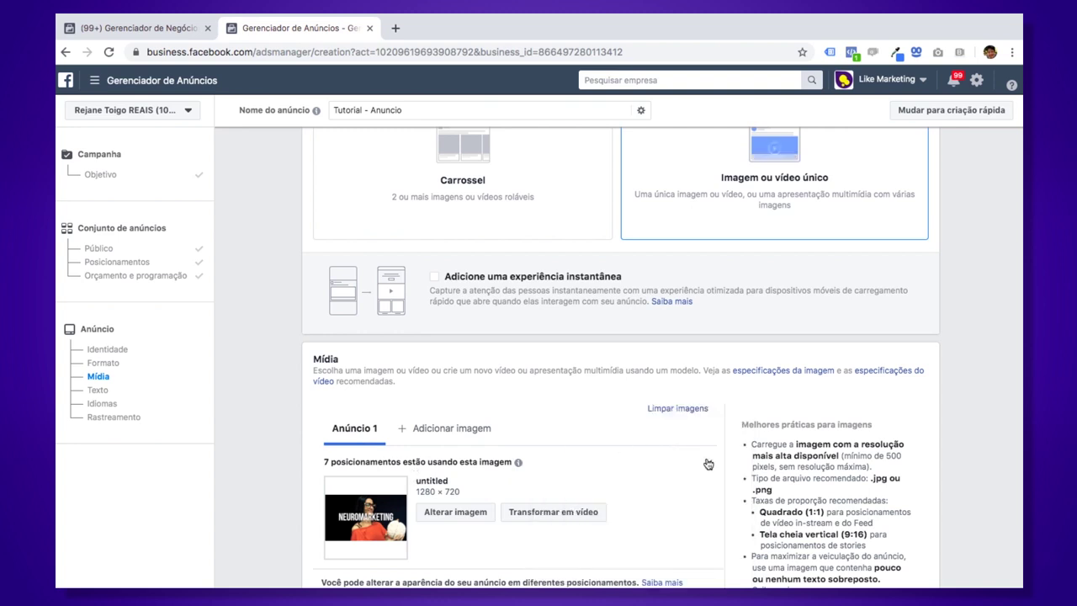
{"action": "left_click", "coordinate": [708, 462]}
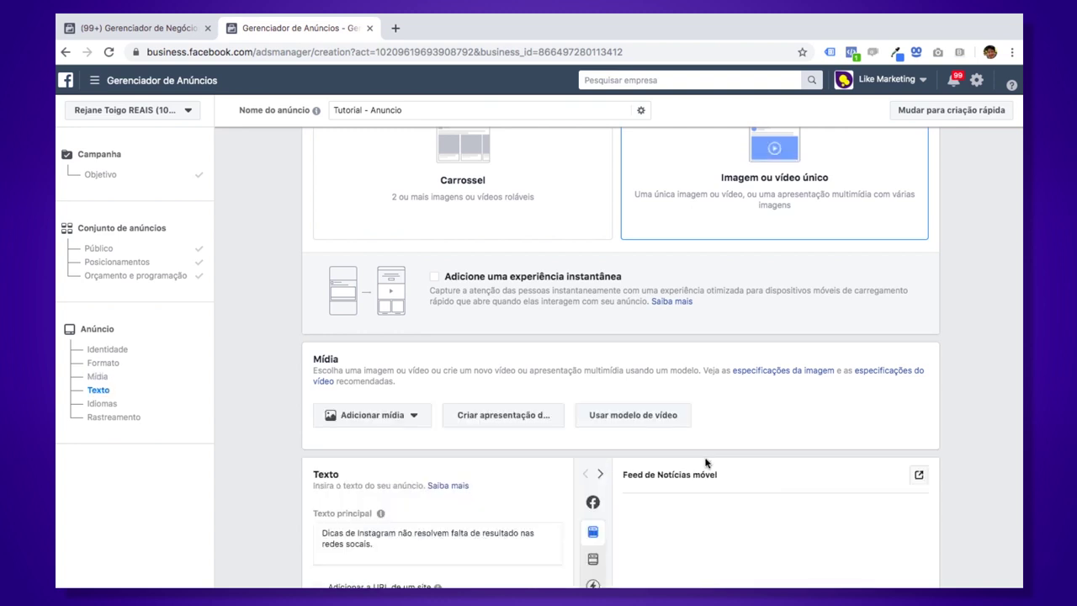
{"action": "left_click", "coordinate": [405, 425]}
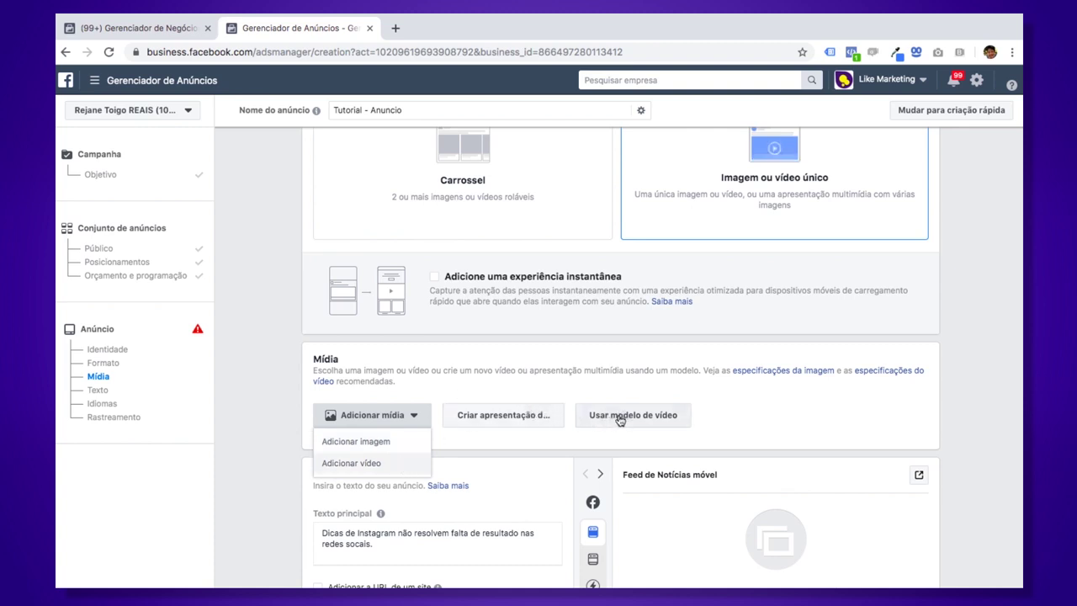
{"action": "scroll", "coordinate": [530, 456], "scroll_direction": "down", "scroll_amount": 2}
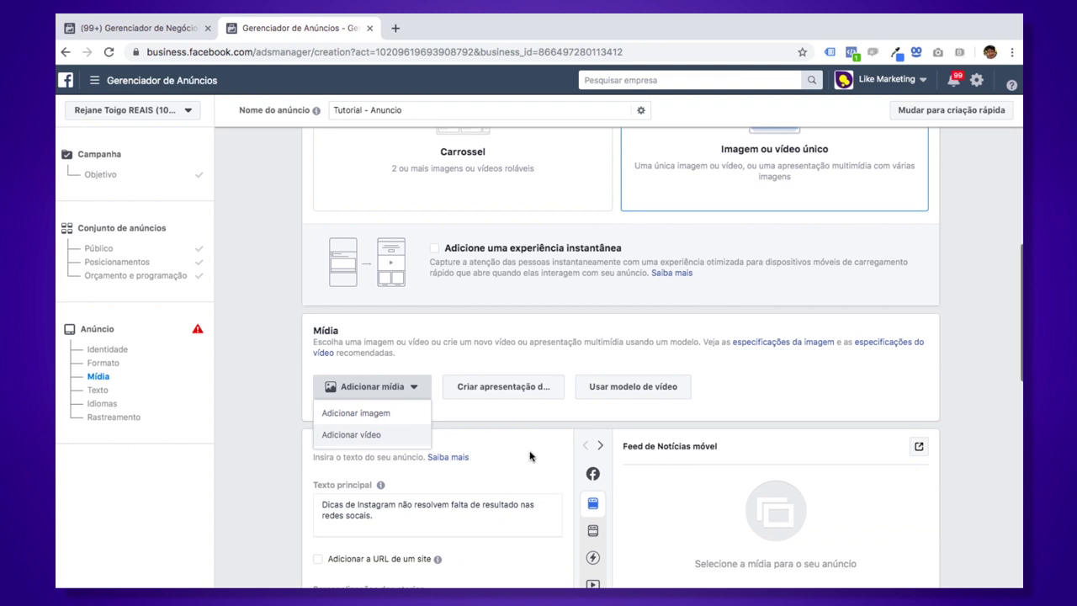
{"action": "left_click", "coordinate": [509, 478]}
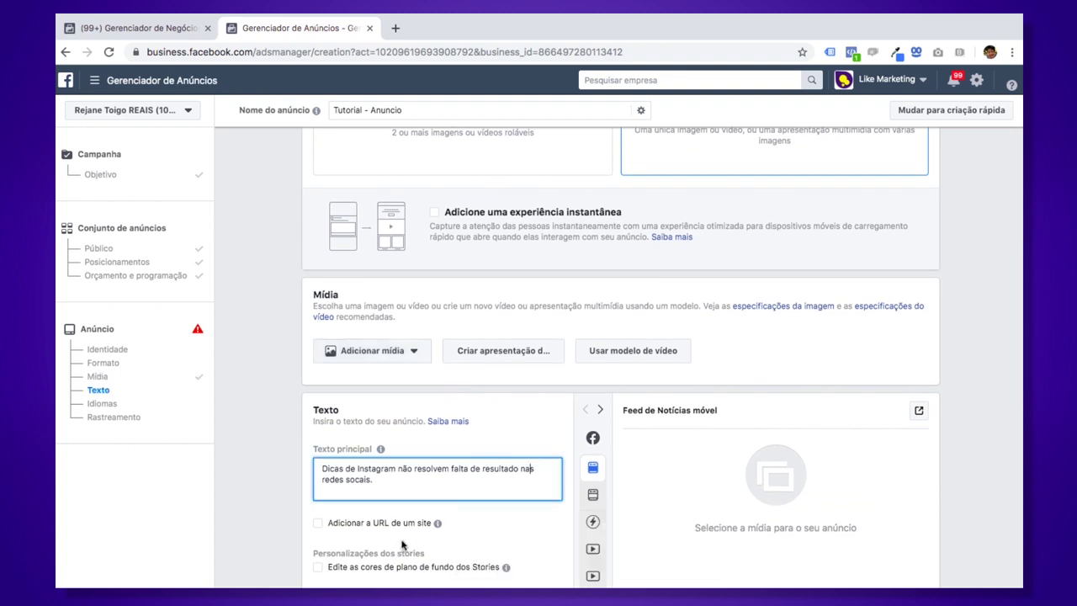
Step: Turn on the website URL option in the ad text, review its fields, and turn it off again
{"action": "scroll", "coordinate": [405, 543], "scroll_direction": "down", "scroll_amount": 2}
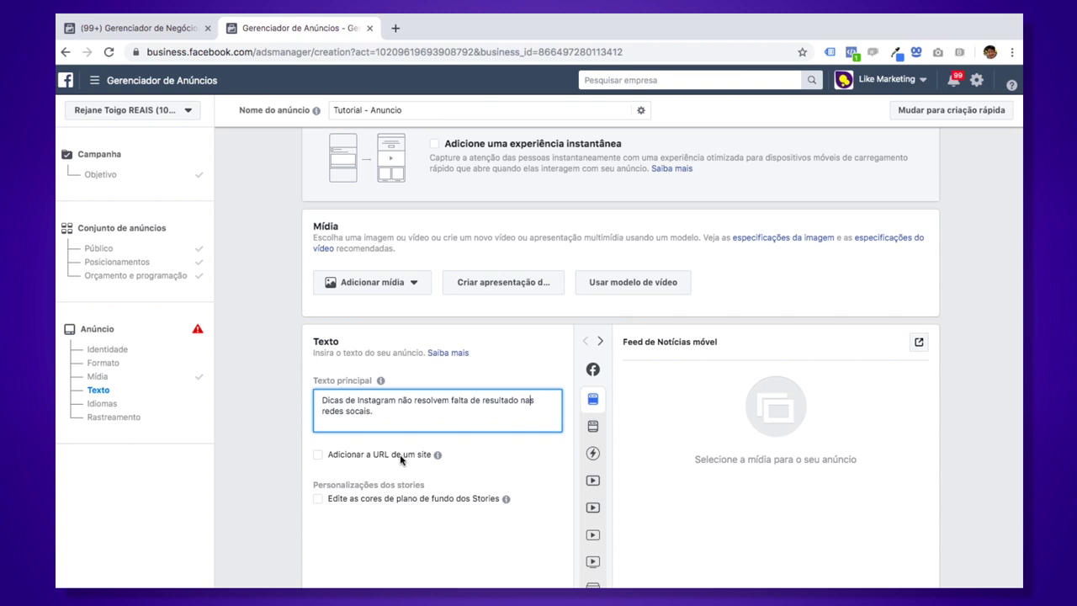
{"action": "left_click", "coordinate": [401, 456]}
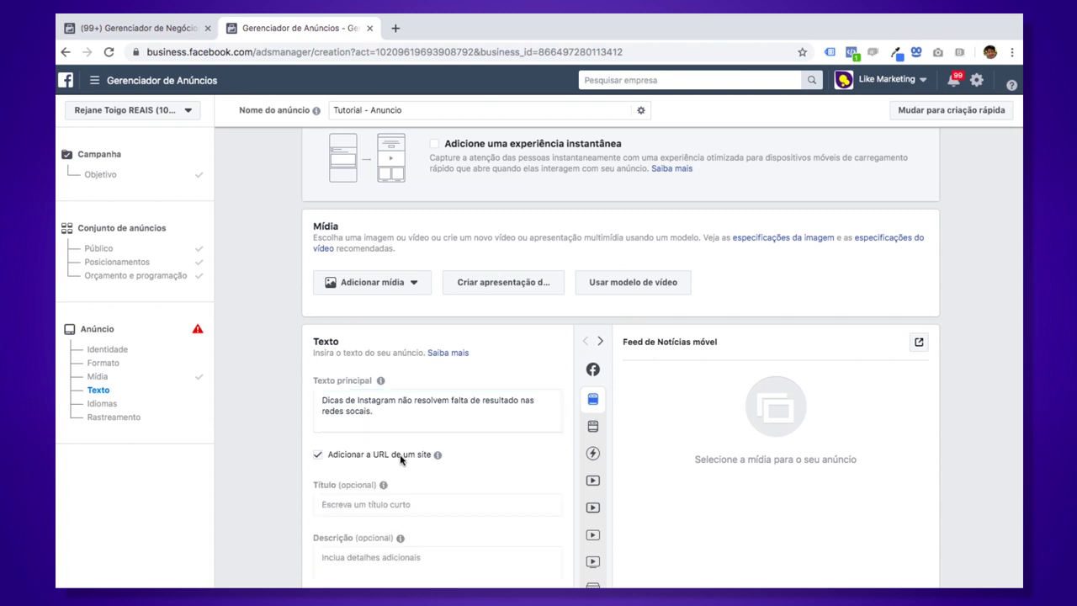
{"action": "scroll", "coordinate": [413, 513], "scroll_direction": "down", "scroll_amount": 5}
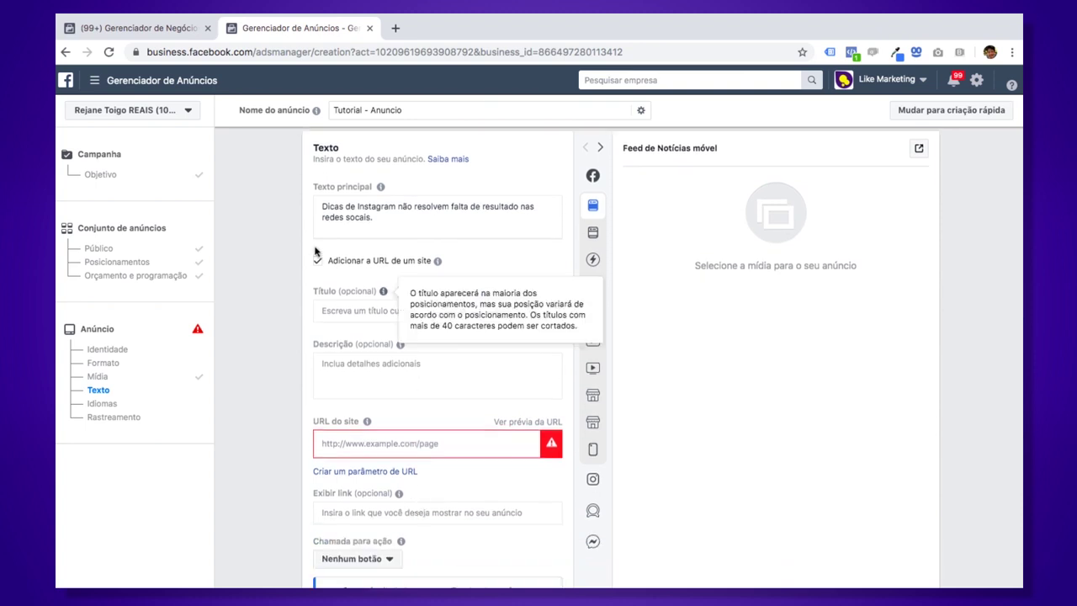
{"action": "left_click", "coordinate": [318, 262]}
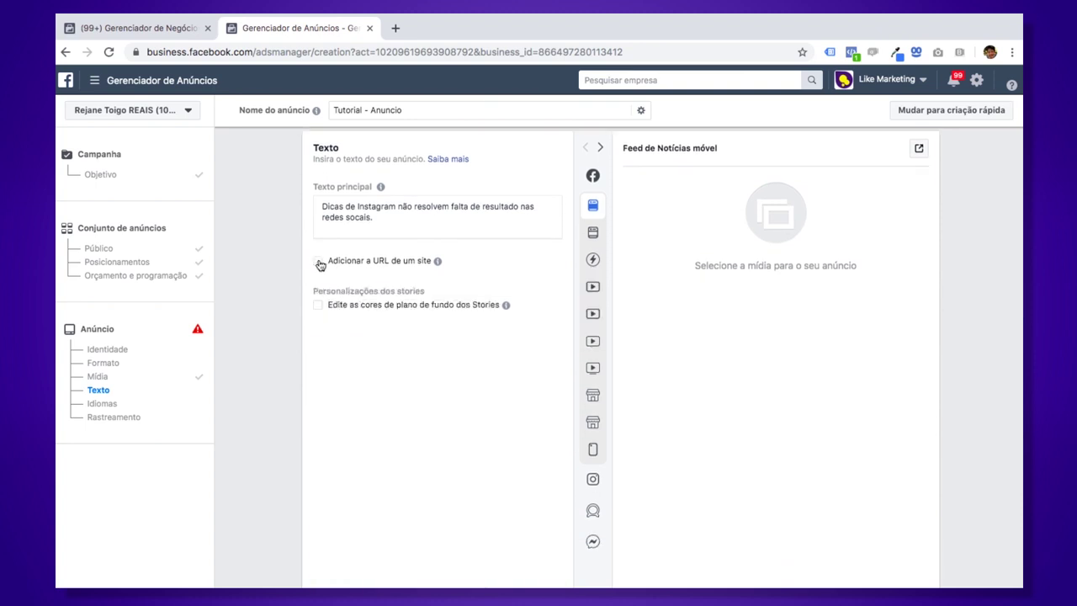
Step: Try the option for editing the Stories background colours and leave it turned off
{"action": "left_click", "coordinate": [319, 306]}
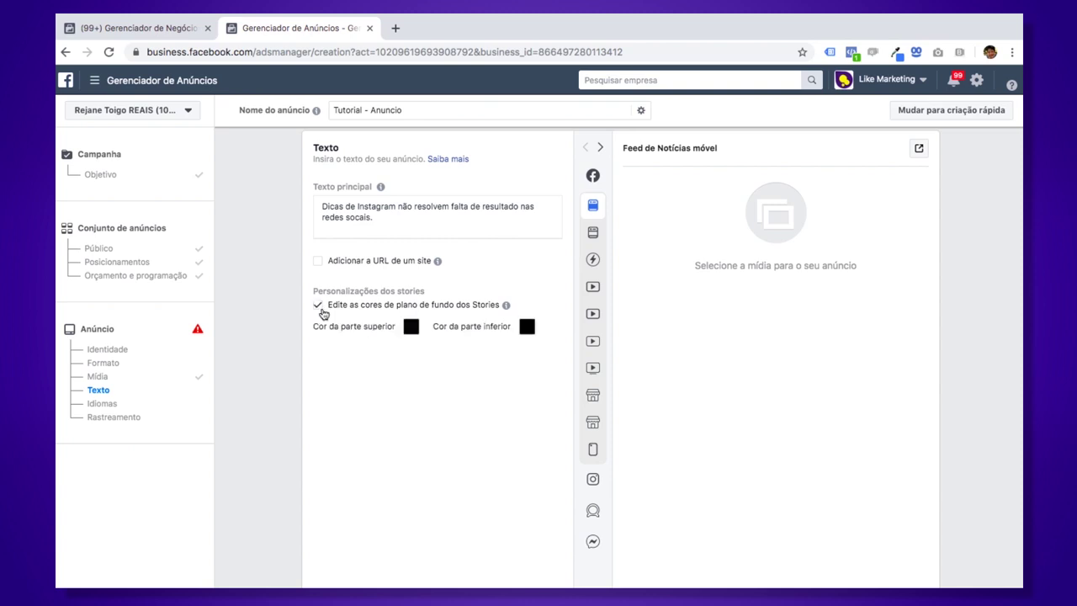
{"action": "left_click", "coordinate": [319, 306]}
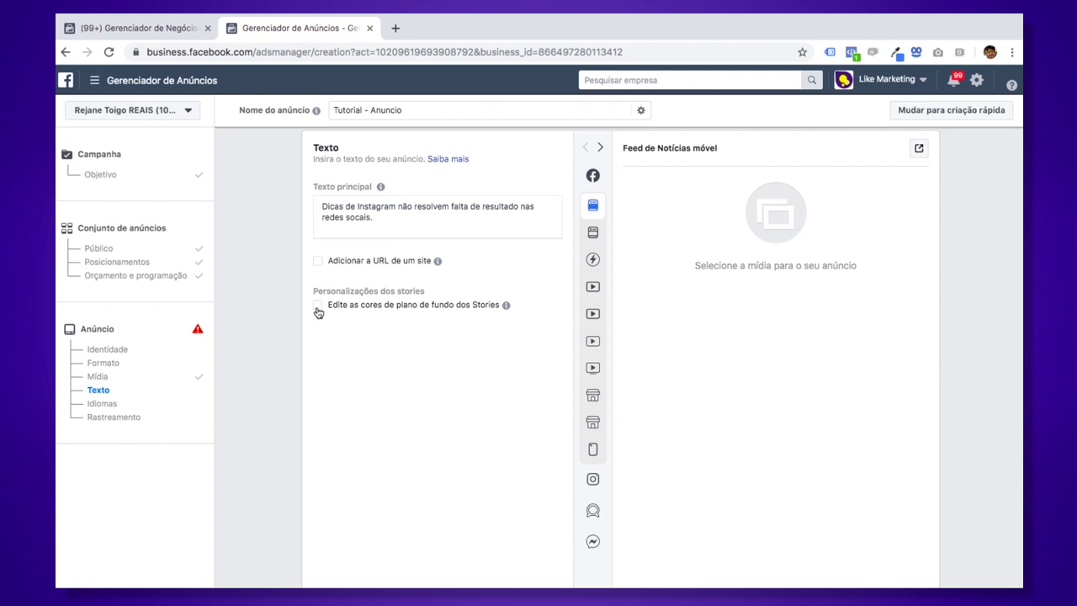
{"action": "left_click", "coordinate": [318, 306]}
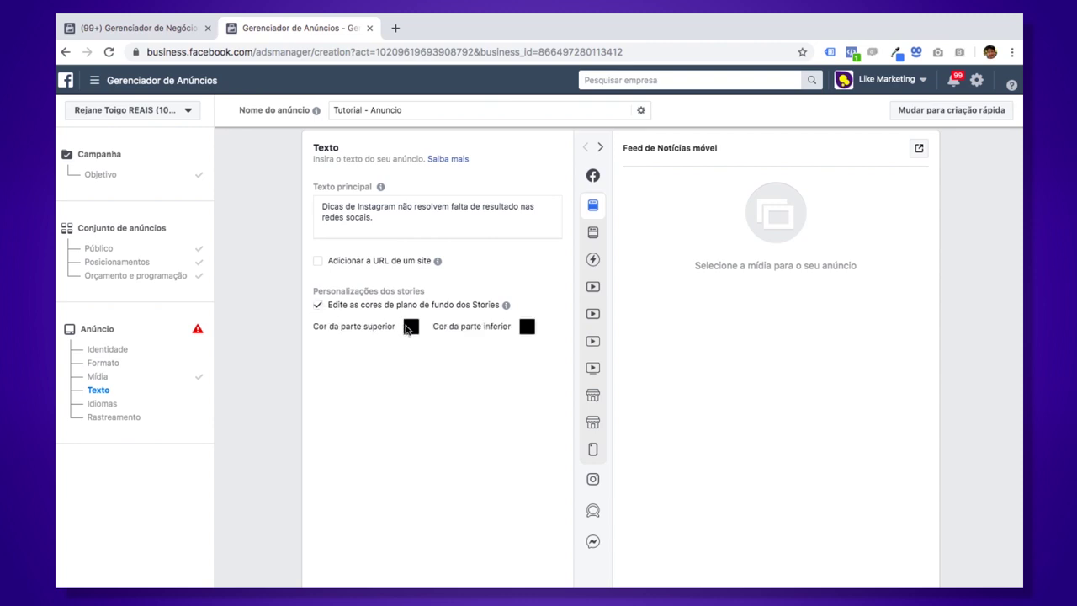
{"action": "left_click", "coordinate": [318, 305]}
Step: Review the ad's language and conversion tracking sections, and switch the ad from a new creative to an existing post
{"action": "scroll", "coordinate": [343, 376], "scroll_direction": "down", "scroll_amount": 5}
{"action": "scroll", "coordinate": [342, 376], "scroll_direction": "down", "scroll_amount": 4}
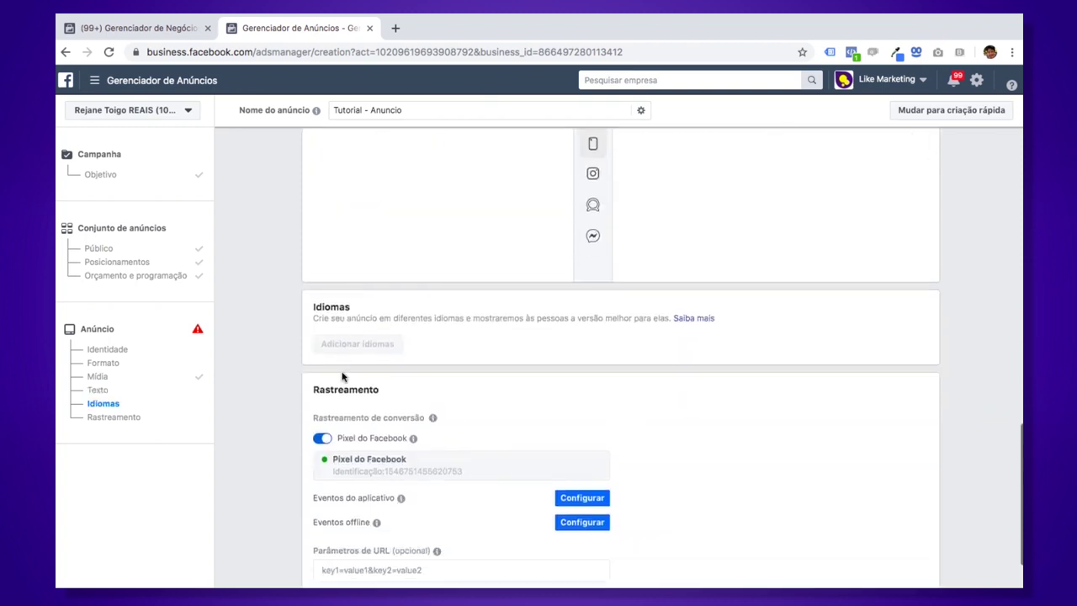
{"action": "scroll", "coordinate": [342, 371], "scroll_direction": "down", "scroll_amount": 1}
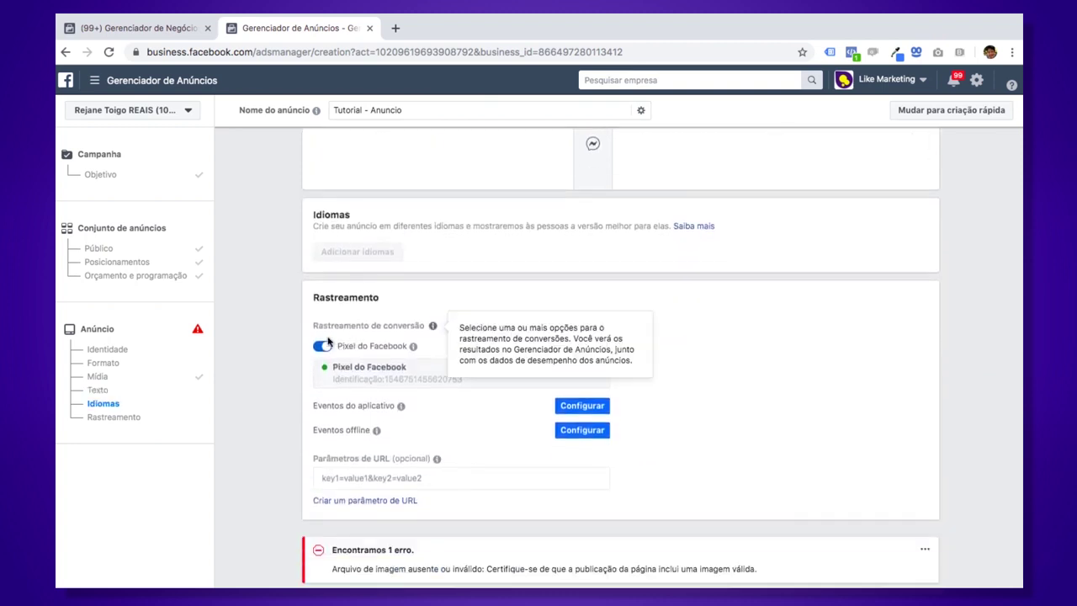
{"action": "scroll", "coordinate": [359, 393], "scroll_direction": "down", "scroll_amount": 2}
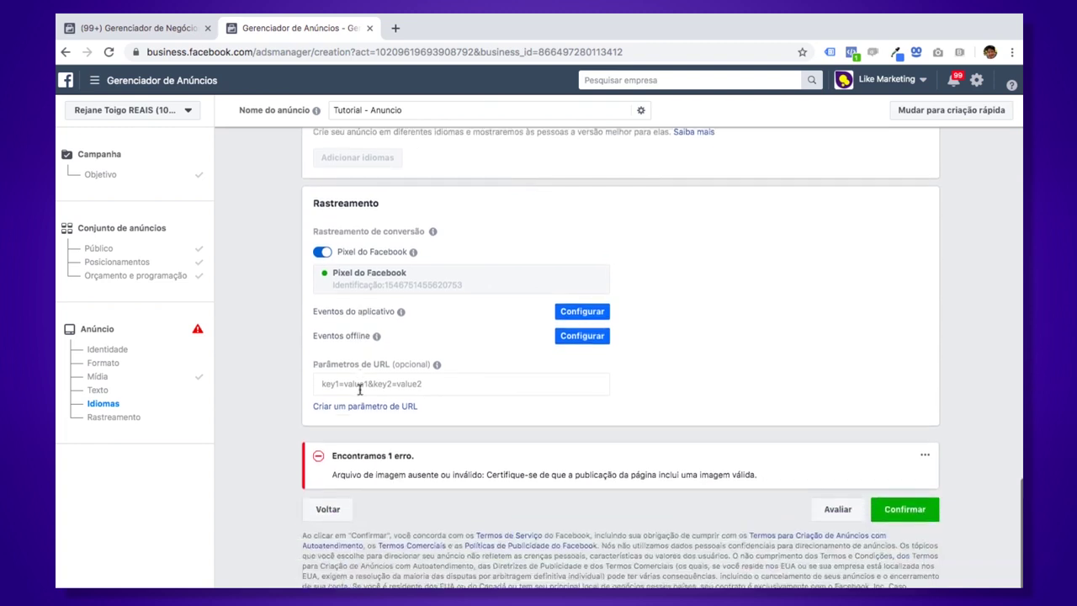
{"action": "scroll", "coordinate": [360, 389], "scroll_direction": "up", "scroll_amount": 15}
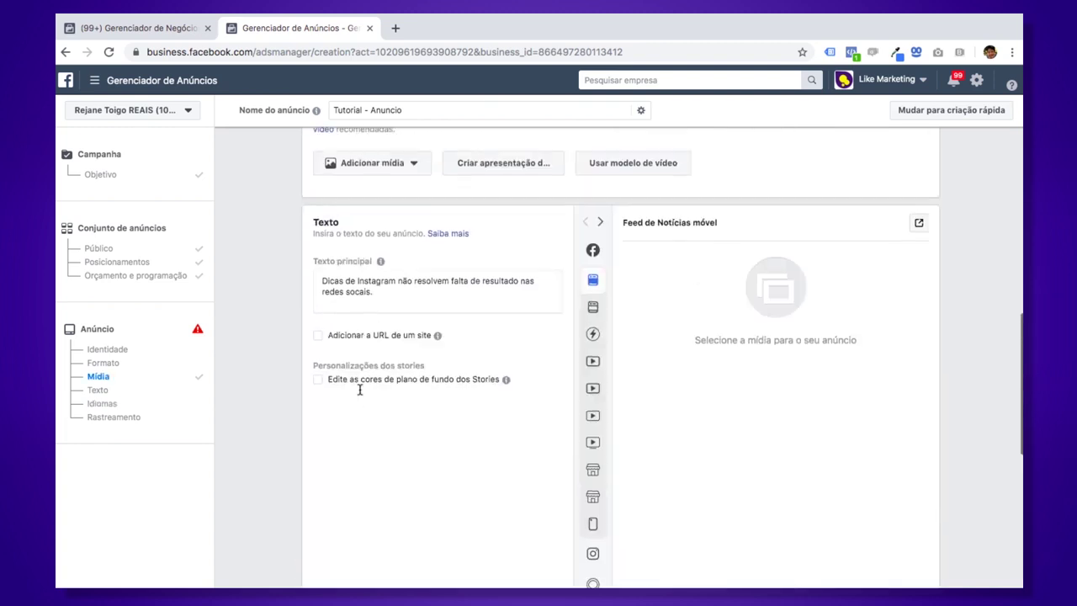
{"action": "scroll", "coordinate": [360, 393], "scroll_direction": "up", "scroll_amount": 4}
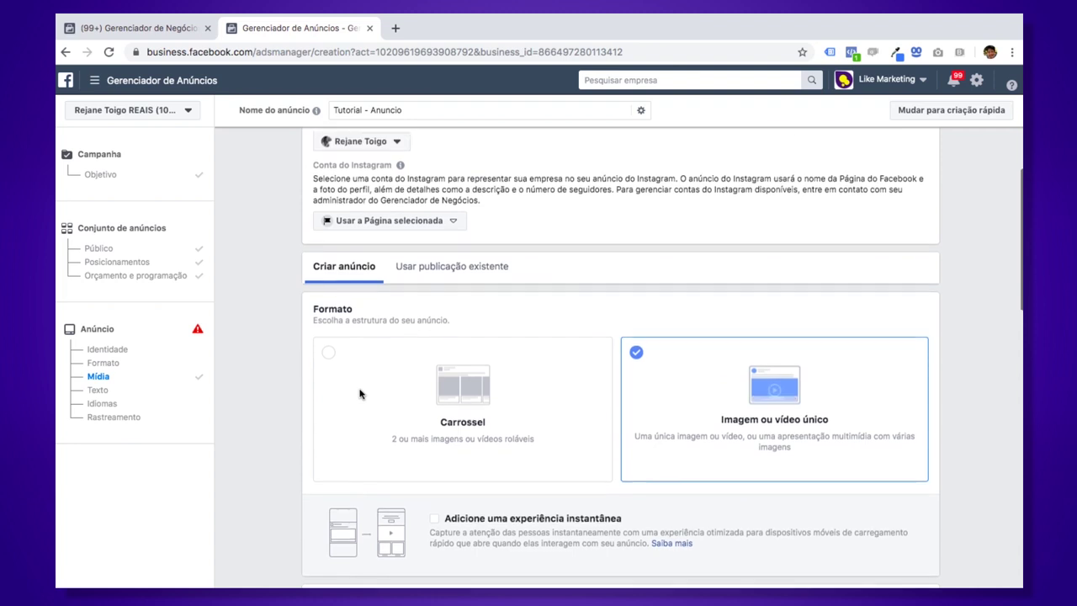
{"action": "left_click", "coordinate": [431, 277]}
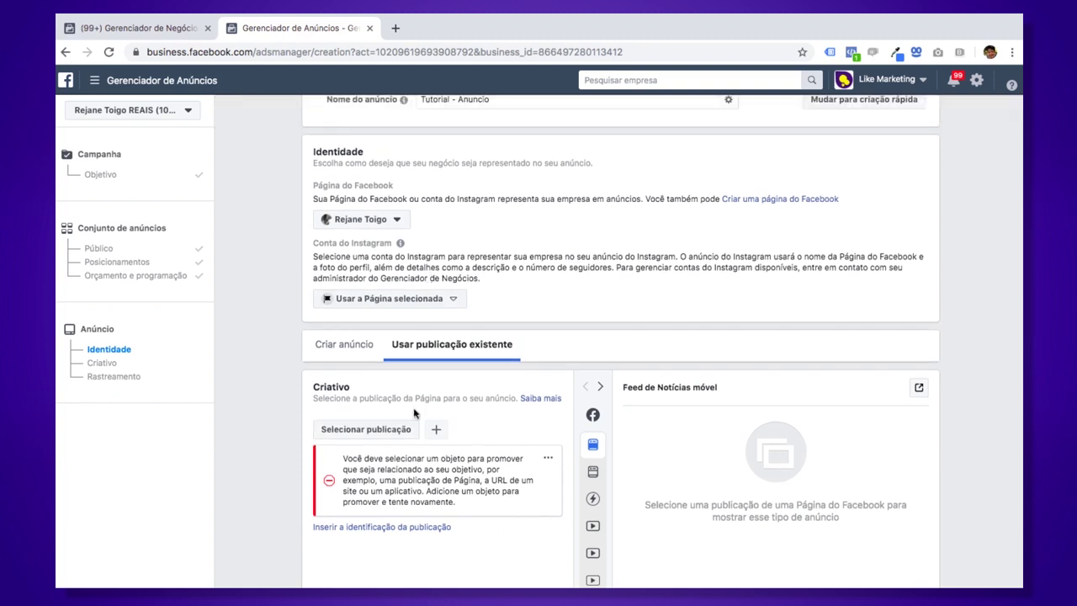
Step: Open the post ID entry for the ad's creative and cancel it
{"action": "scroll", "coordinate": [414, 412], "scroll_direction": "down", "scroll_amount": 2}
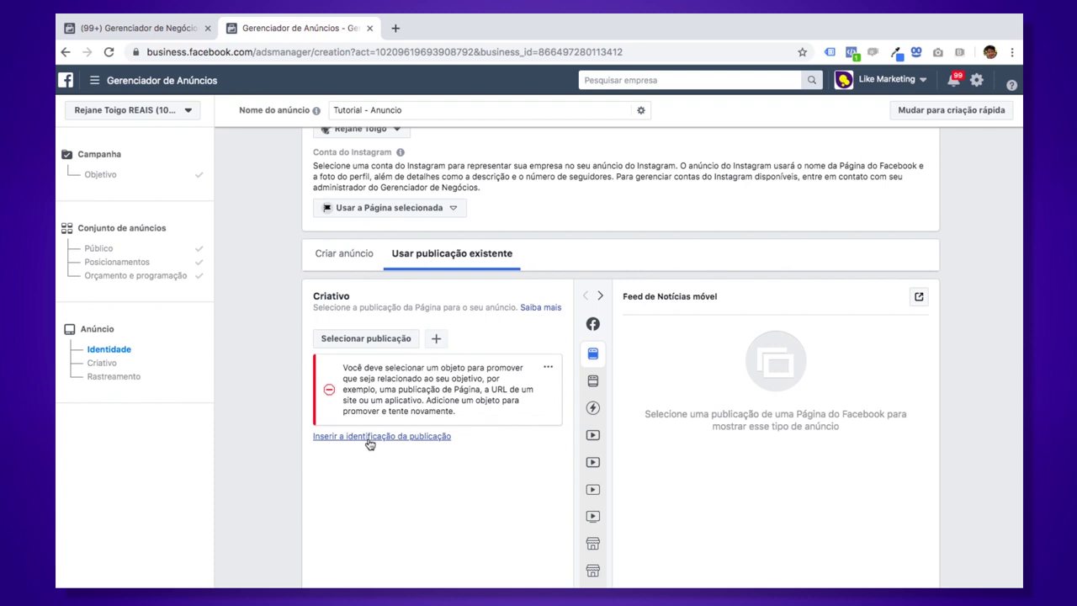
{"action": "left_click", "coordinate": [369, 436]}
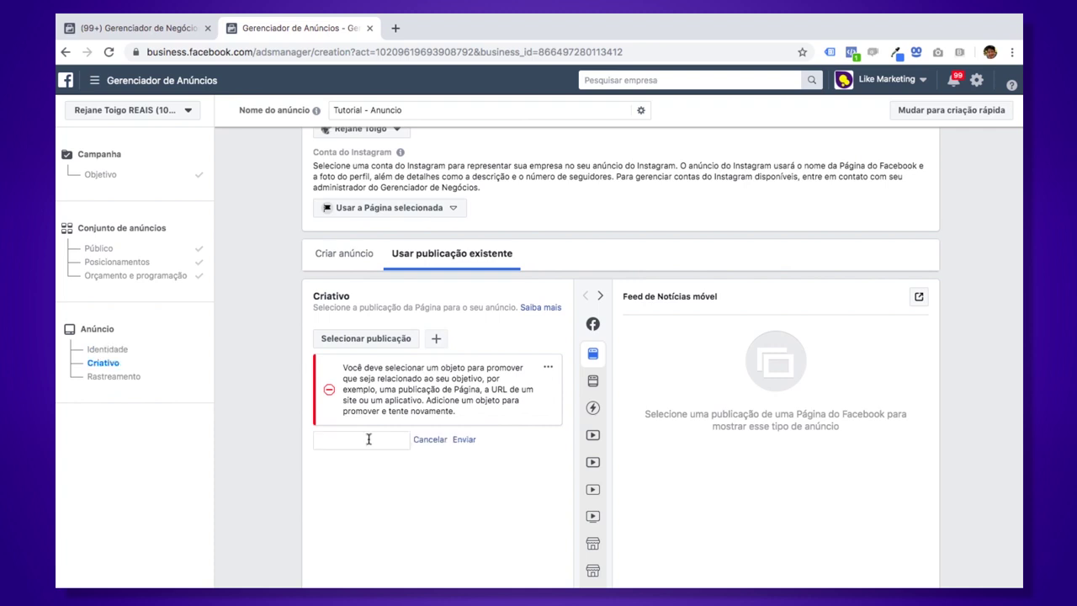
{"action": "left_click", "coordinate": [424, 441]}
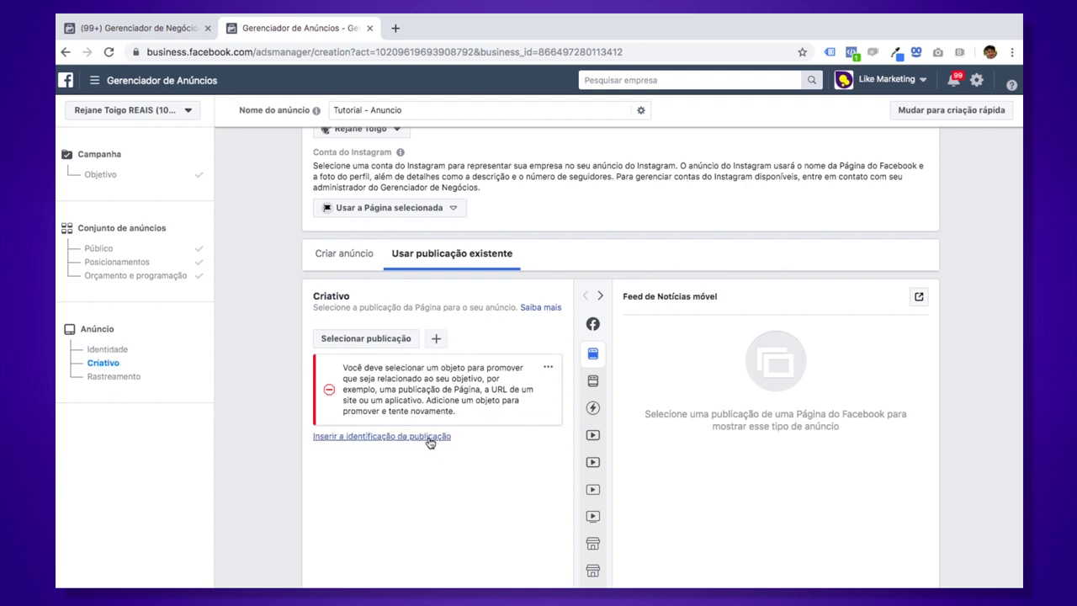
Step: Examine the selectable Facebook Page, Instagram and branded content posts and the post type filter, and close the selection without choosing one
{"action": "left_click", "coordinate": [400, 340]}
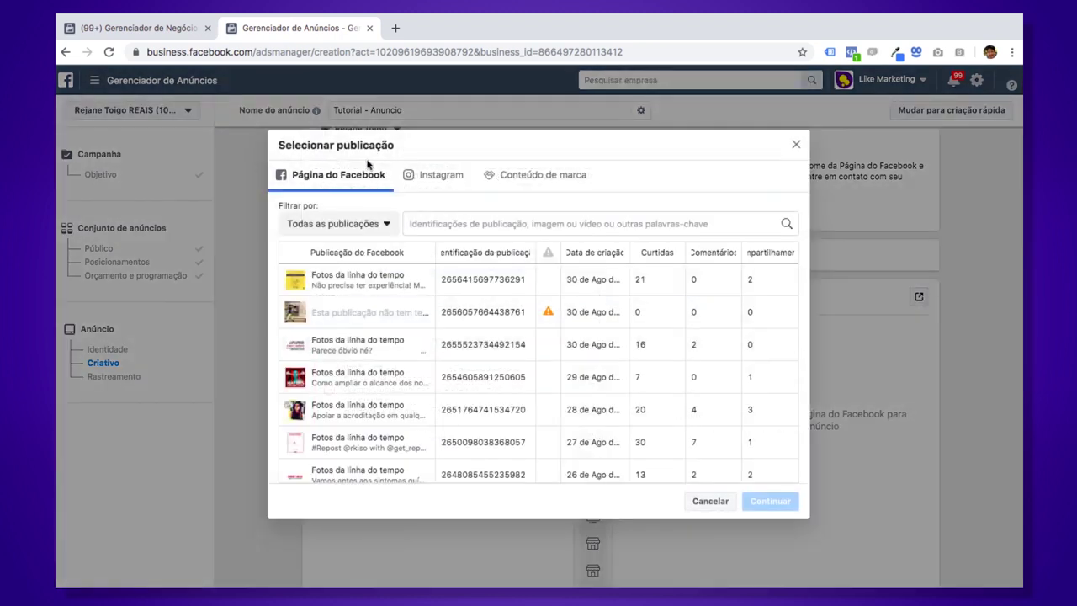
{"action": "left_click", "coordinate": [366, 223]}
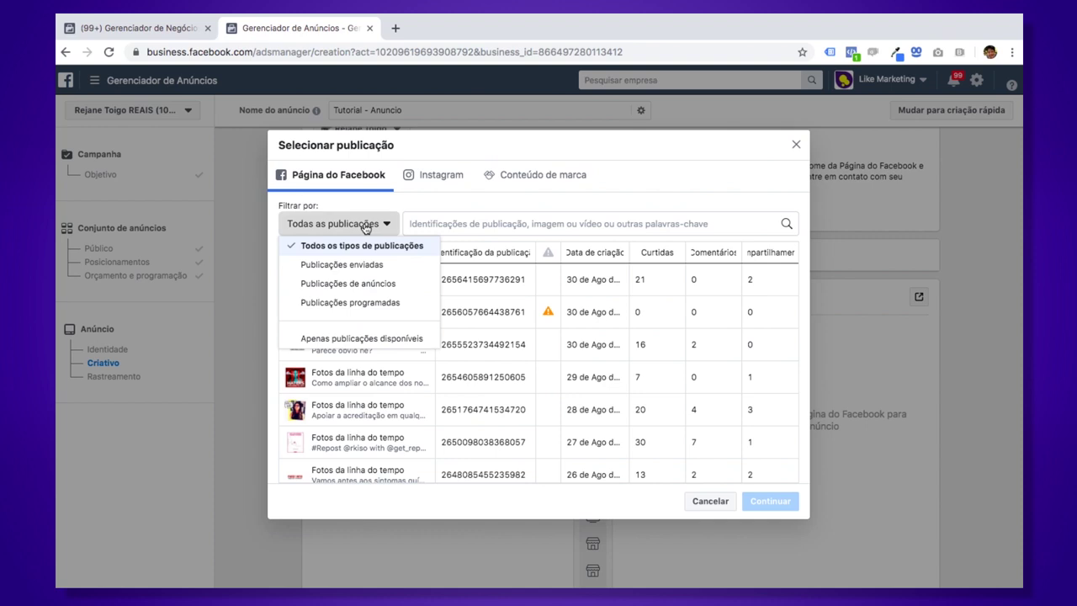
{"action": "left_click", "coordinate": [365, 185]}
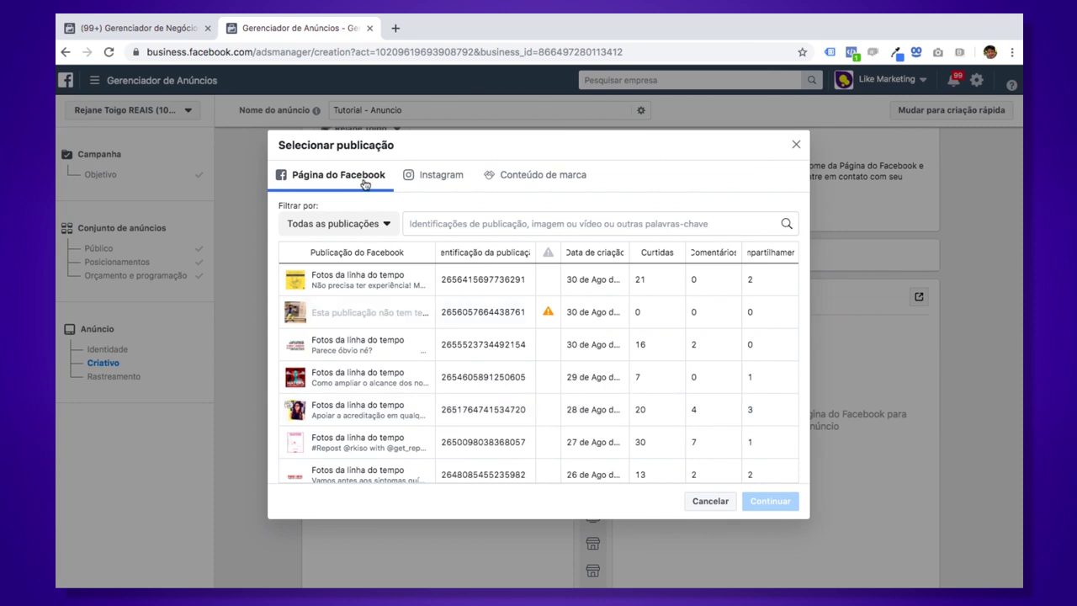
{"action": "left_click", "coordinate": [427, 180]}
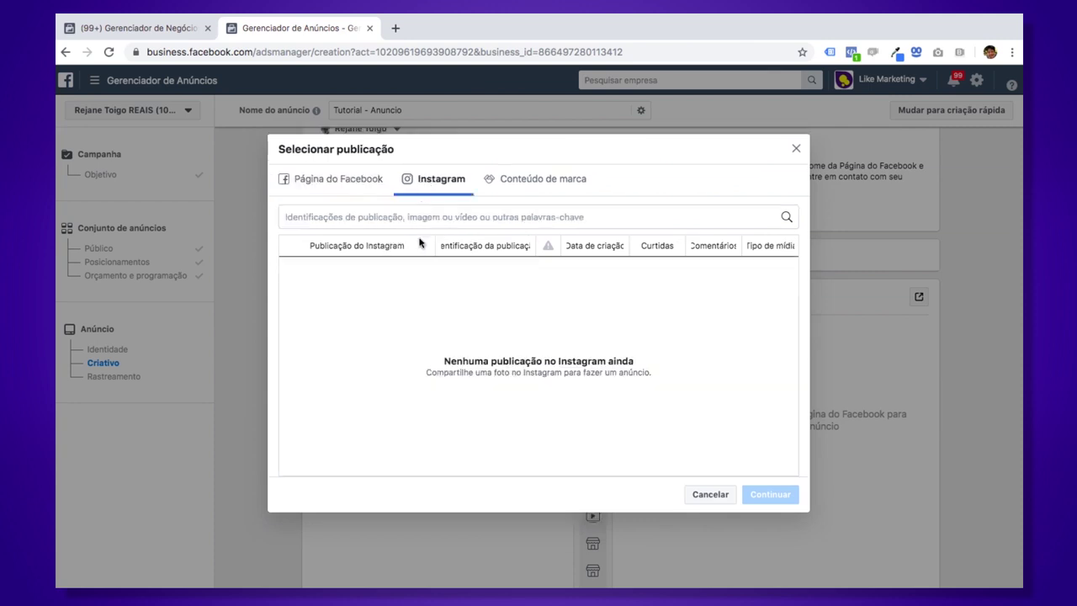
{"action": "left_click", "coordinate": [494, 217]}
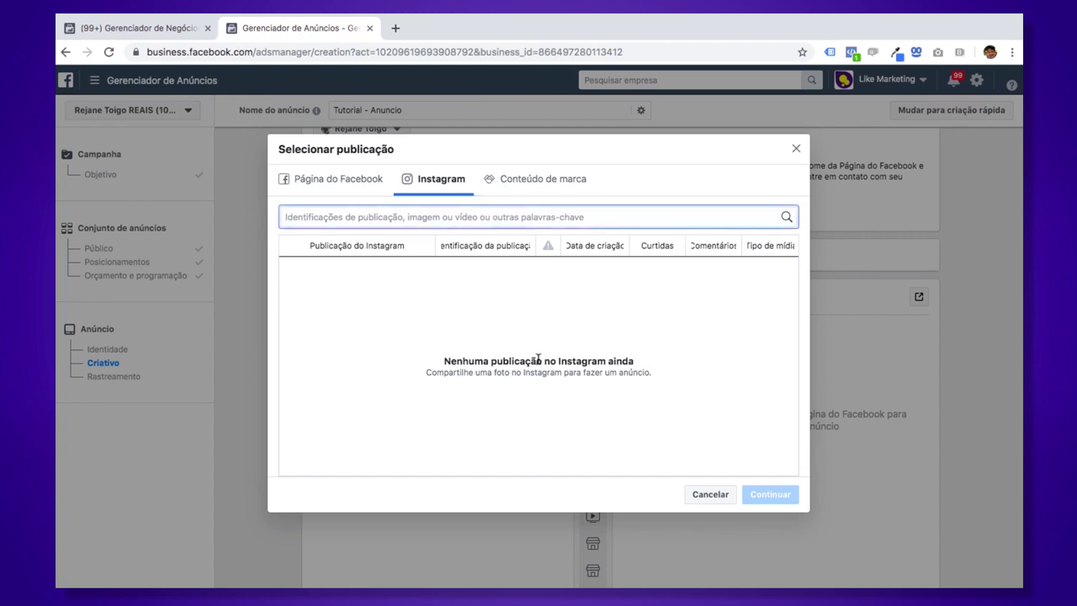
{"action": "left_click", "coordinate": [517, 188]}
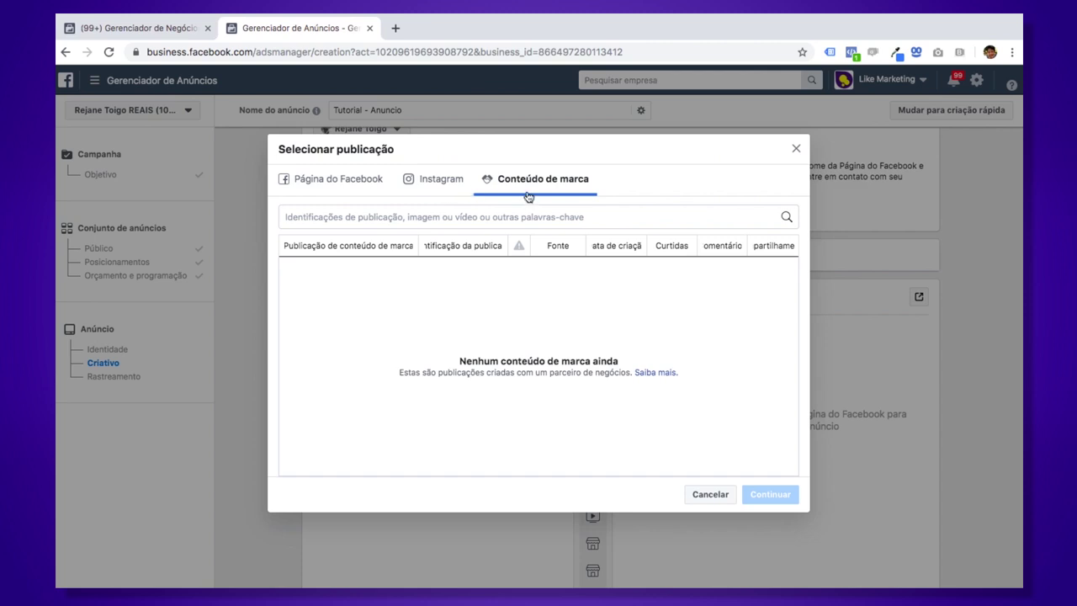
{"action": "left_click", "coordinate": [452, 189]}
{"action": "left_click", "coordinate": [365, 179]}
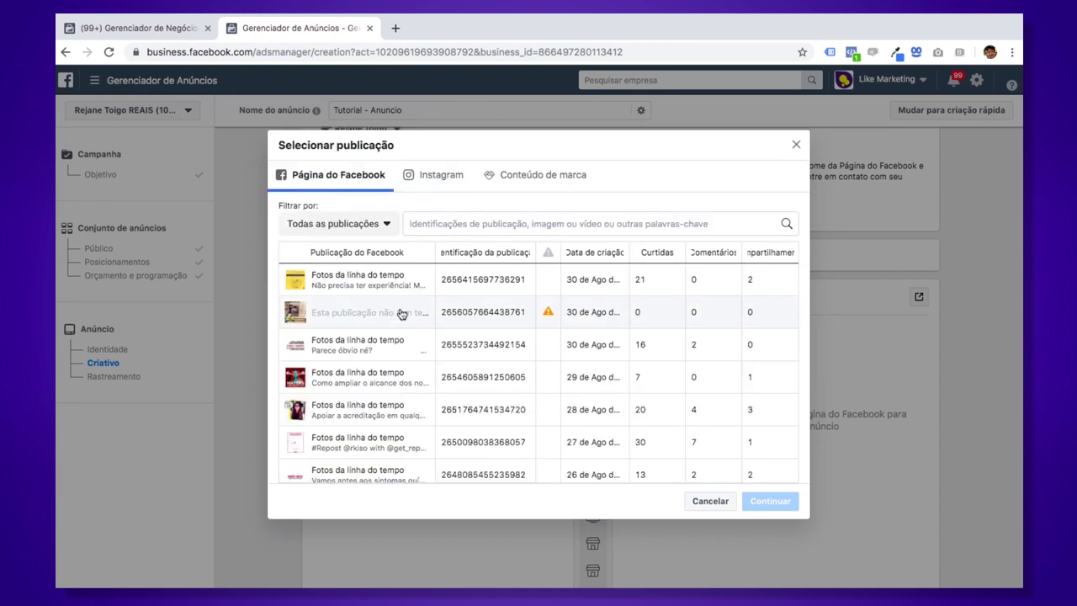
{"action": "left_click", "coordinate": [793, 148]}
Step: Set the ad's Instagram account to the linked Instagram profile instead of the selected Page
{"action": "scroll", "coordinate": [757, 165], "scroll_direction": "up", "scroll_amount": 2}
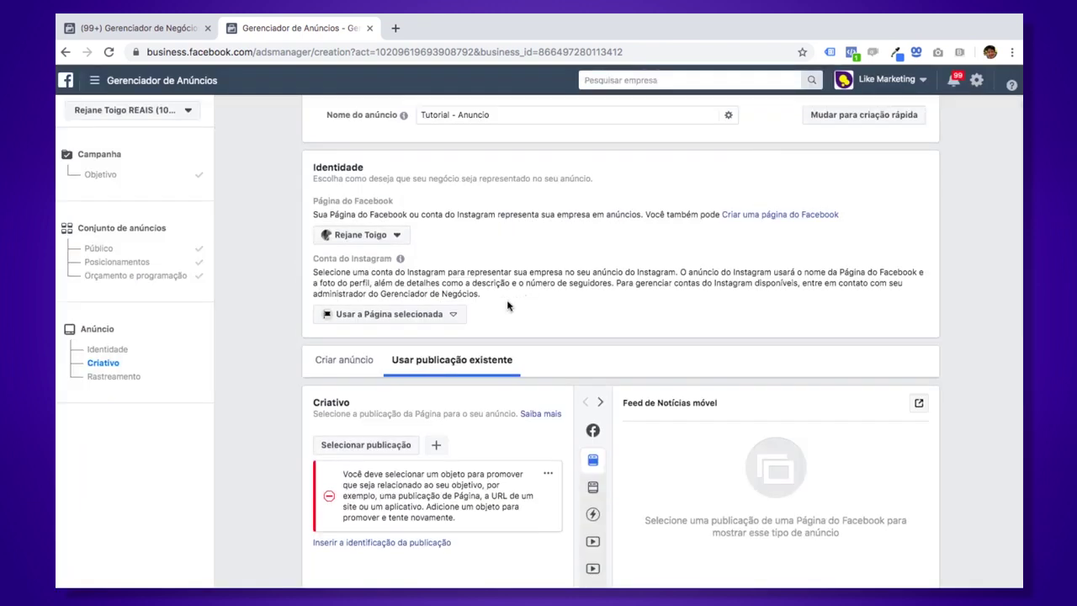
{"action": "left_click", "coordinate": [420, 320]}
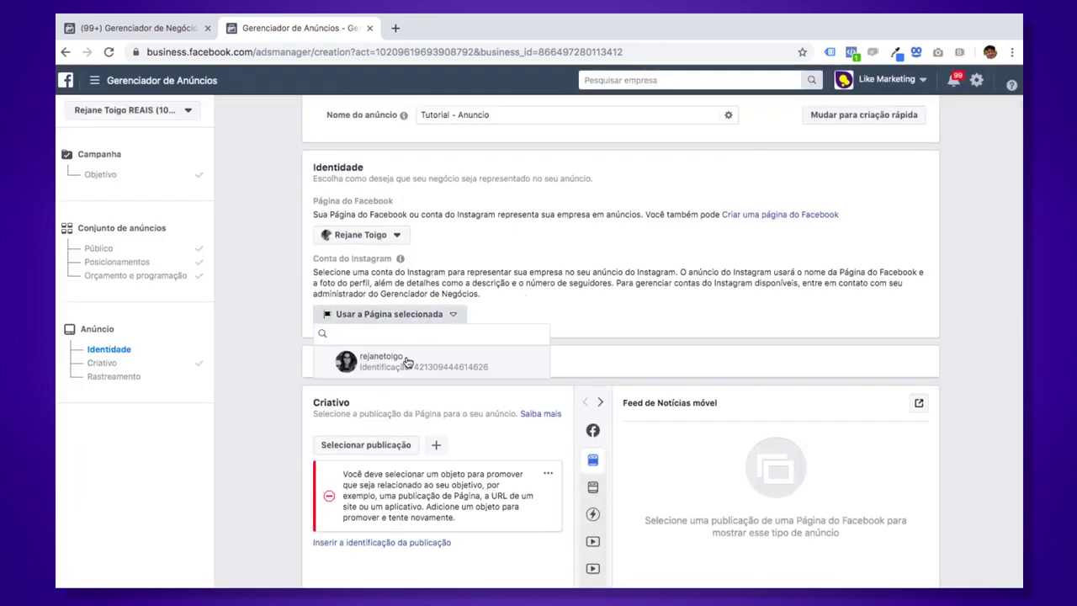
{"action": "left_click", "coordinate": [407, 362]}
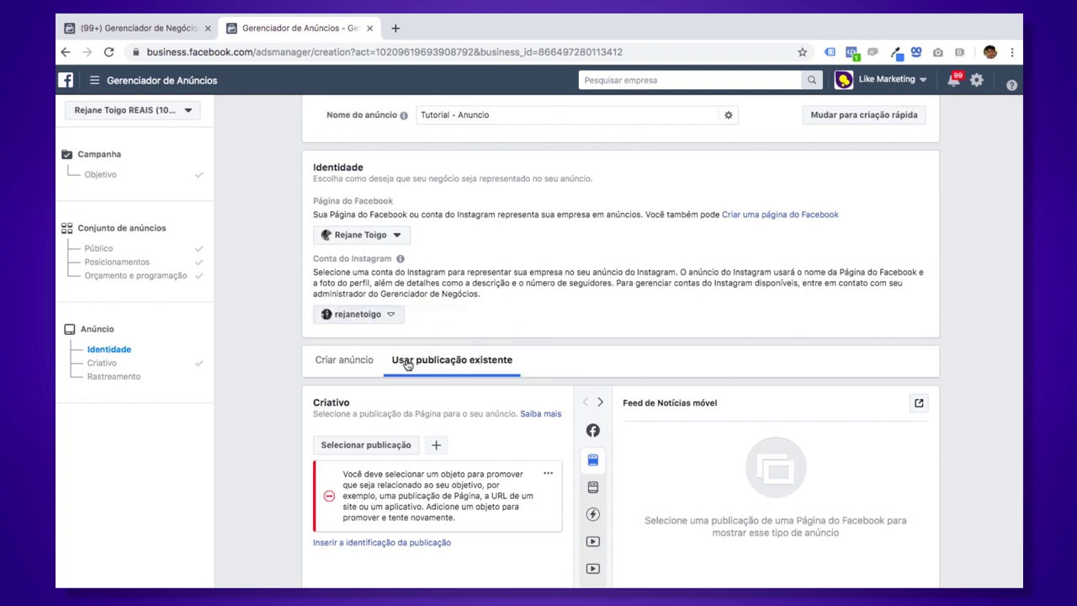
Step: Examine the existing Facebook Page and Instagram posts available for the ad, comparing their dates, likes, comments and shares
{"action": "left_click", "coordinate": [381, 450]}
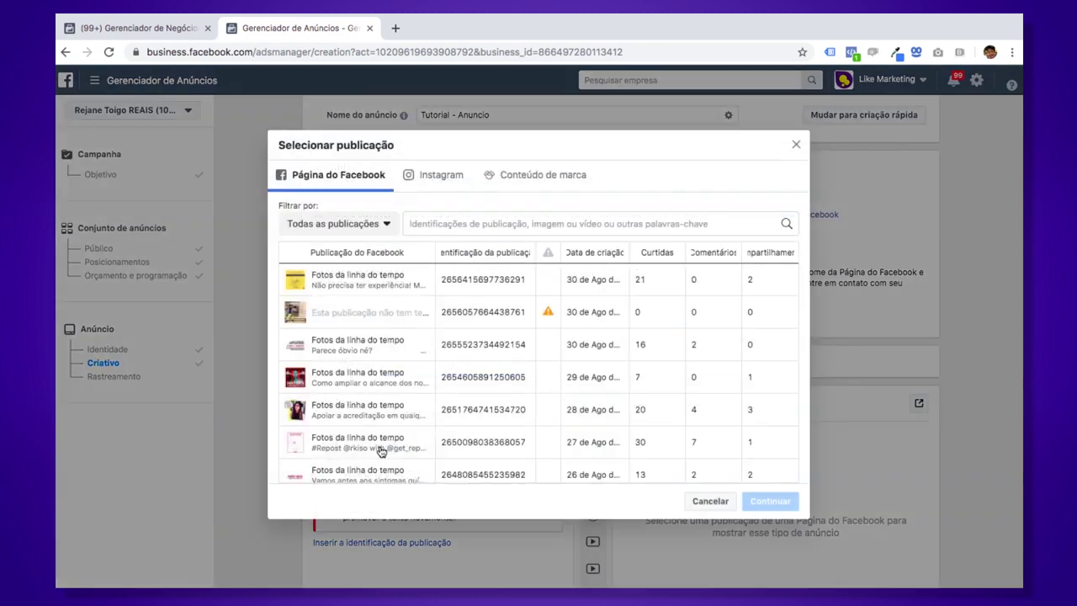
{"action": "left_click", "coordinate": [417, 179]}
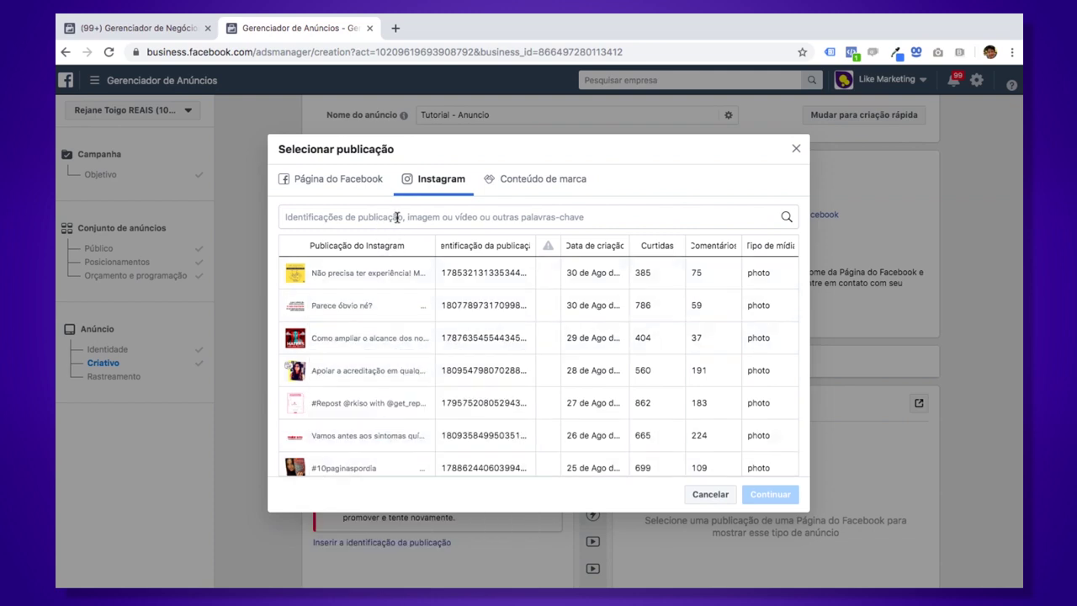
{"action": "left_click", "coordinate": [355, 190]}
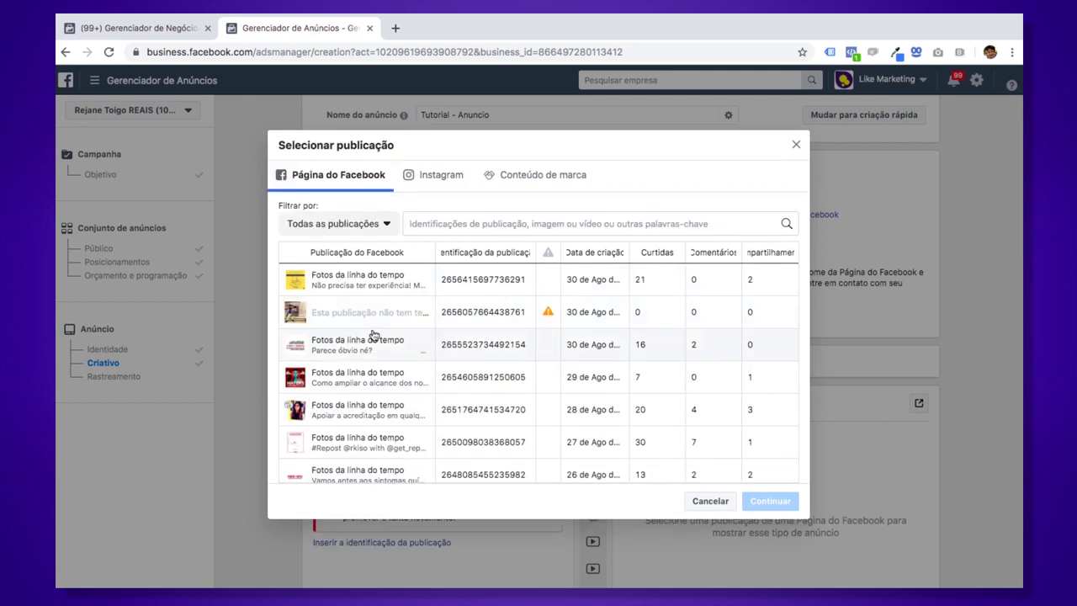
{"action": "scroll", "coordinate": [373, 336], "scroll_direction": "down", "scroll_amount": 3}
{"action": "scroll", "coordinate": [373, 333], "scroll_direction": "up", "scroll_amount": 3}
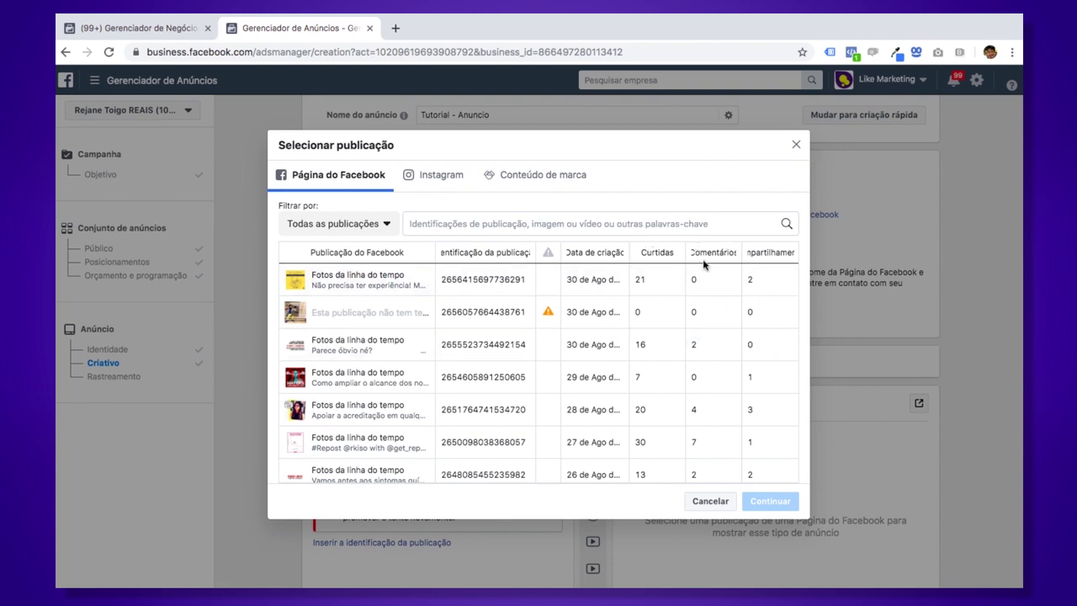
{"action": "scroll", "coordinate": [674, 303], "scroll_direction": "down", "scroll_amount": 3}
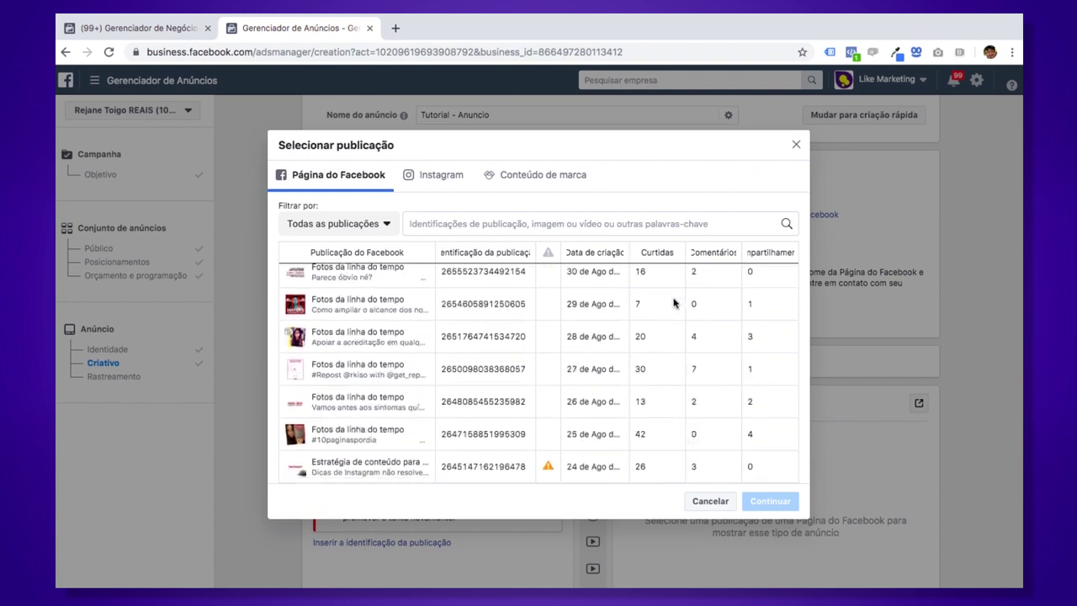
{"action": "scroll", "coordinate": [674, 304], "scroll_direction": "down", "scroll_amount": 5}
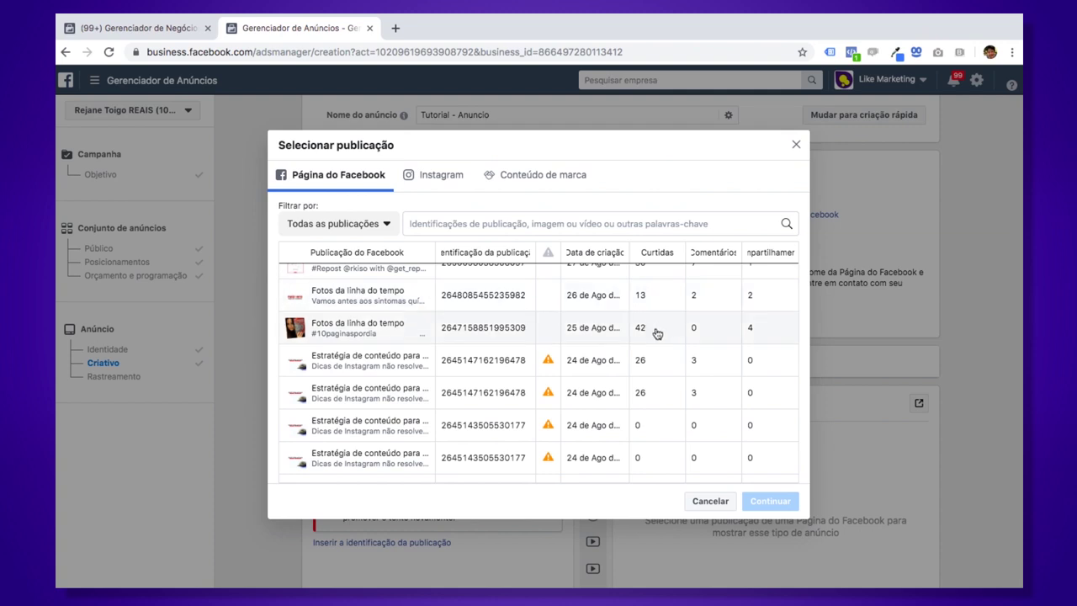
{"action": "scroll", "coordinate": [658, 334], "scroll_direction": "down", "scroll_amount": 5}
{"action": "scroll", "coordinate": [662, 334], "scroll_direction": "down", "scroll_amount": 5}
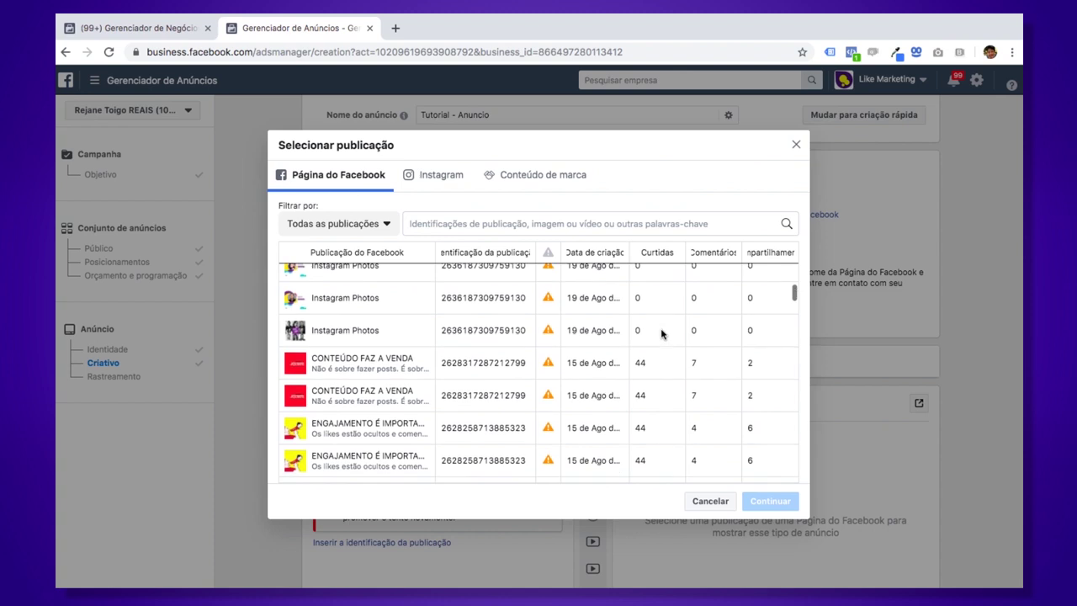
{"action": "scroll", "coordinate": [661, 334], "scroll_direction": "down", "scroll_amount": 5}
{"action": "scroll", "coordinate": [662, 334], "scroll_direction": "down", "scroll_amount": 5}
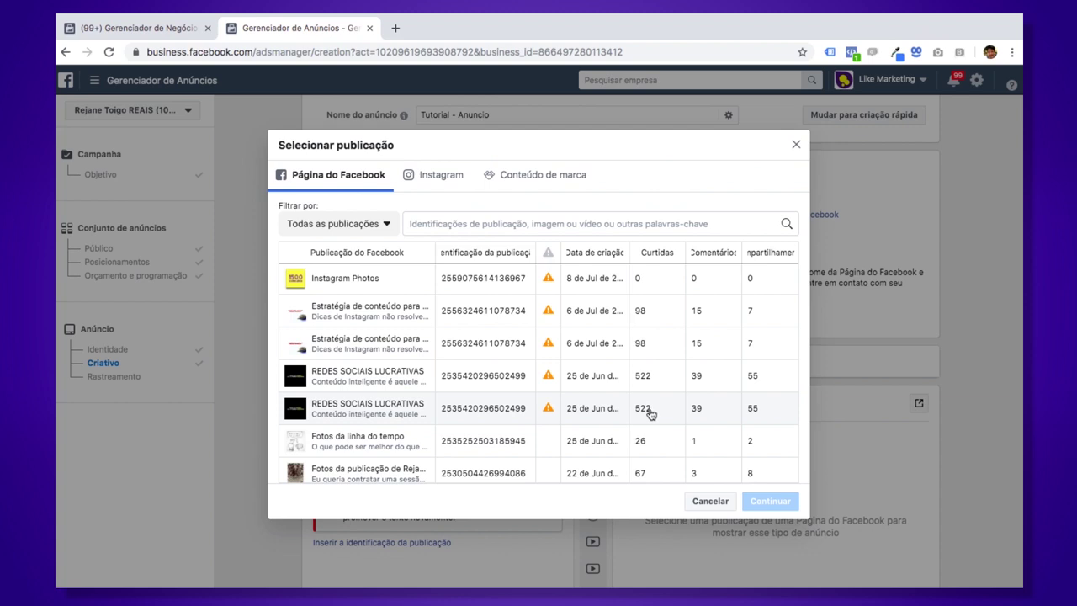
Step: Filter the Page posts by Publicações enviadas, use the #10paginaspordia post as the ad's creative and review its preview
{"action": "left_click", "coordinate": [341, 236]}
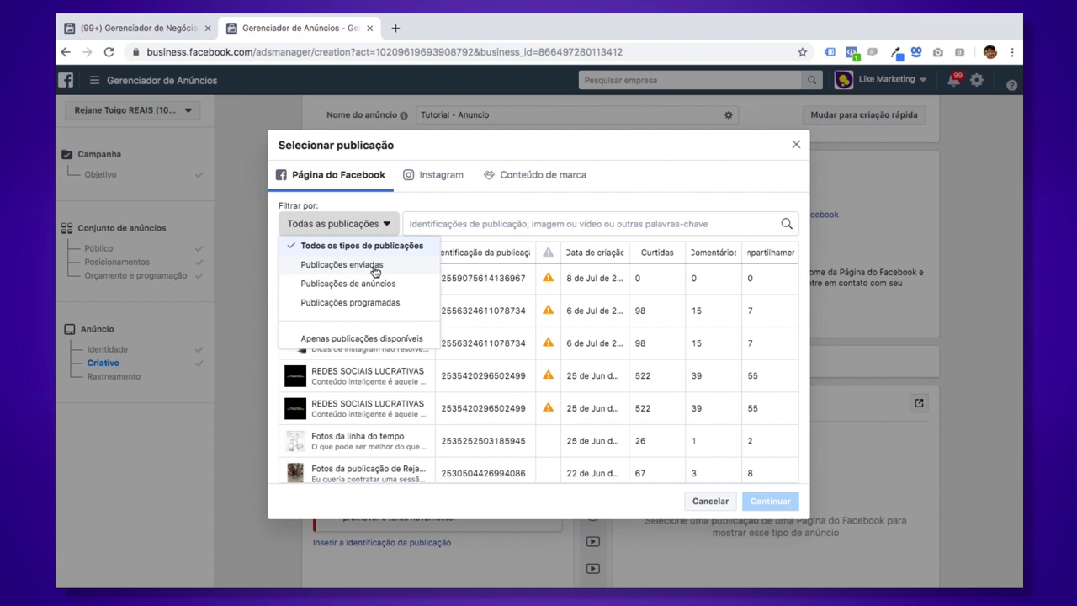
{"action": "left_click", "coordinate": [375, 270]}
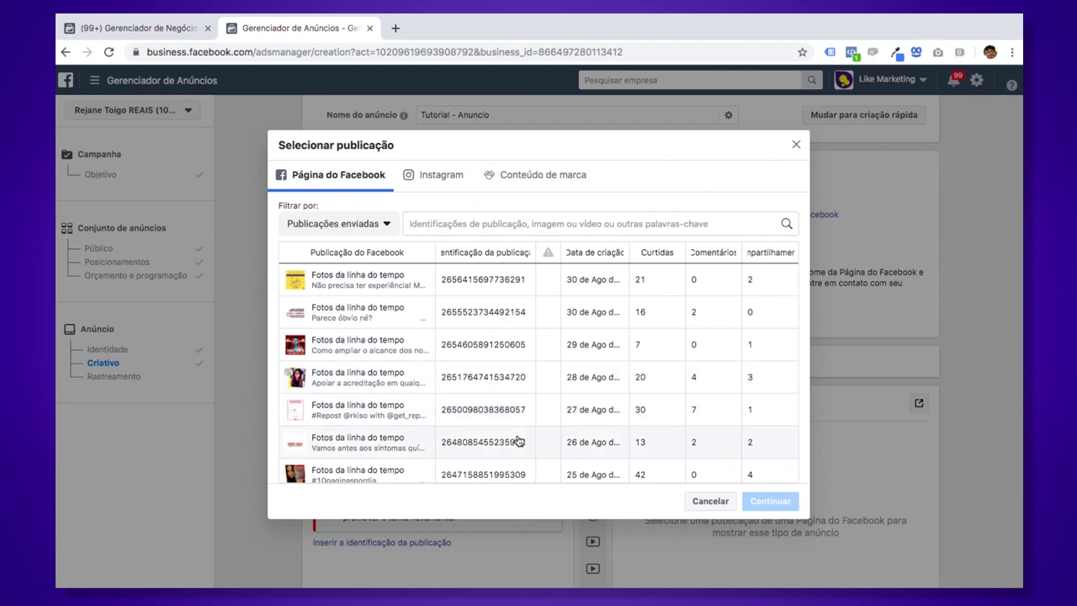
{"action": "left_click", "coordinate": [392, 476]}
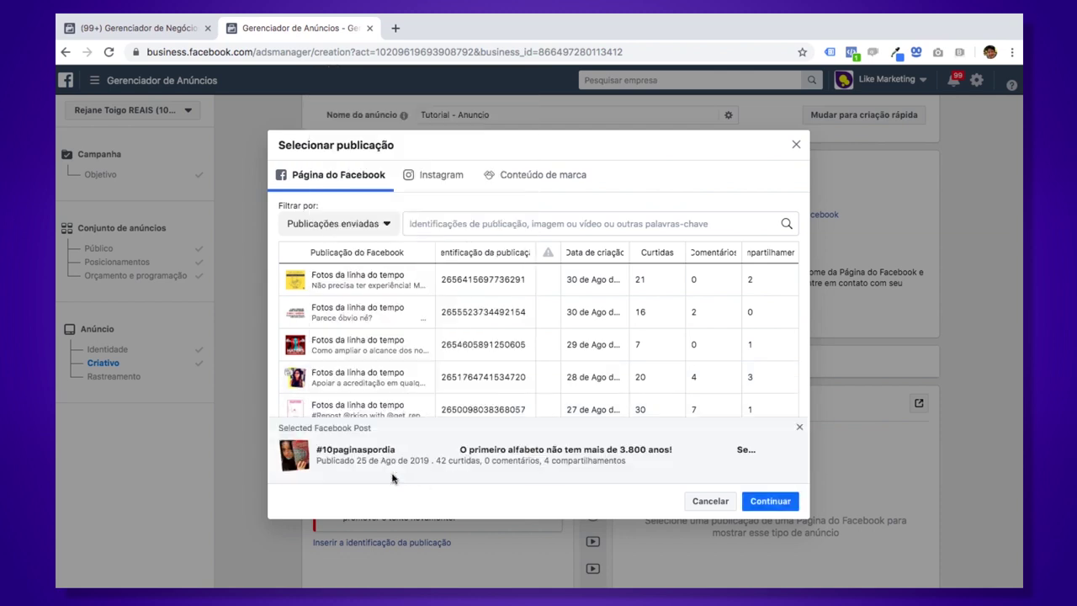
{"action": "left_click", "coordinate": [770, 501]}
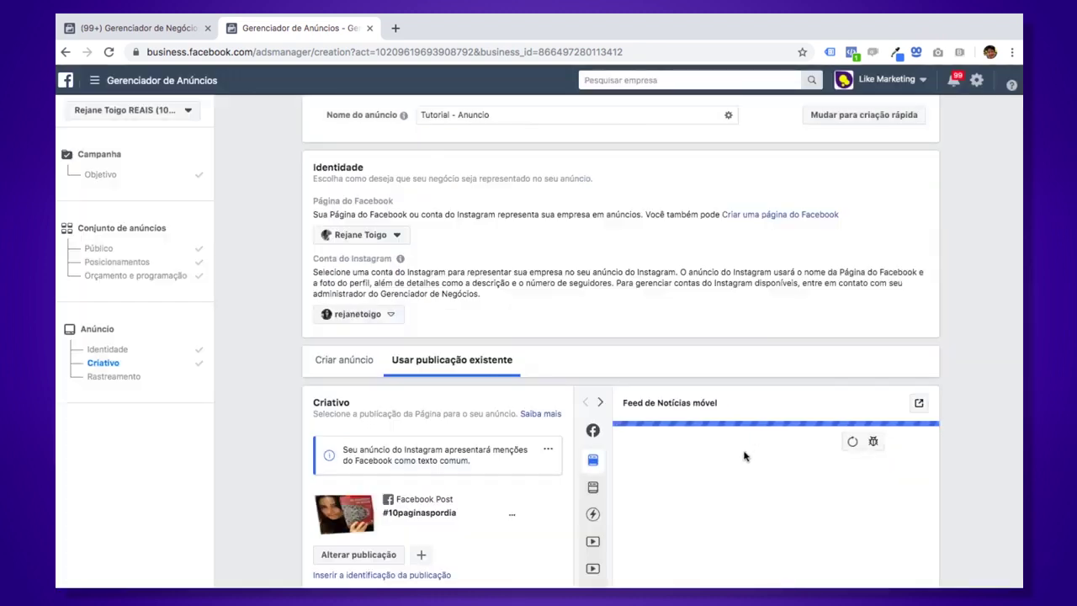
{"action": "scroll", "coordinate": [743, 456], "scroll_direction": "down", "scroll_amount": 5}
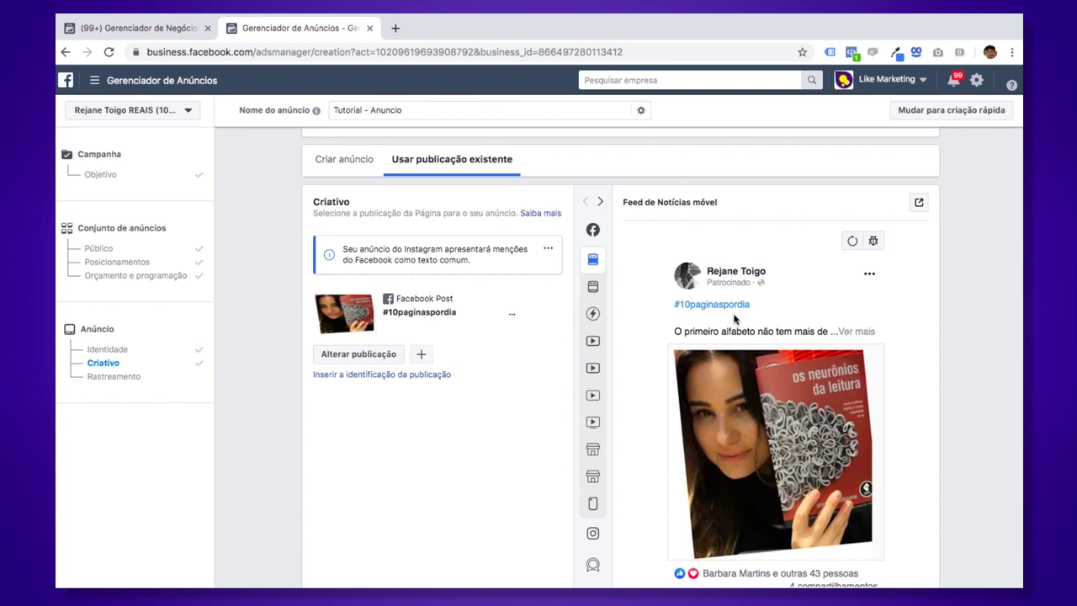
{"action": "scroll", "coordinate": [816, 481], "scroll_direction": "down", "scroll_amount": 2}
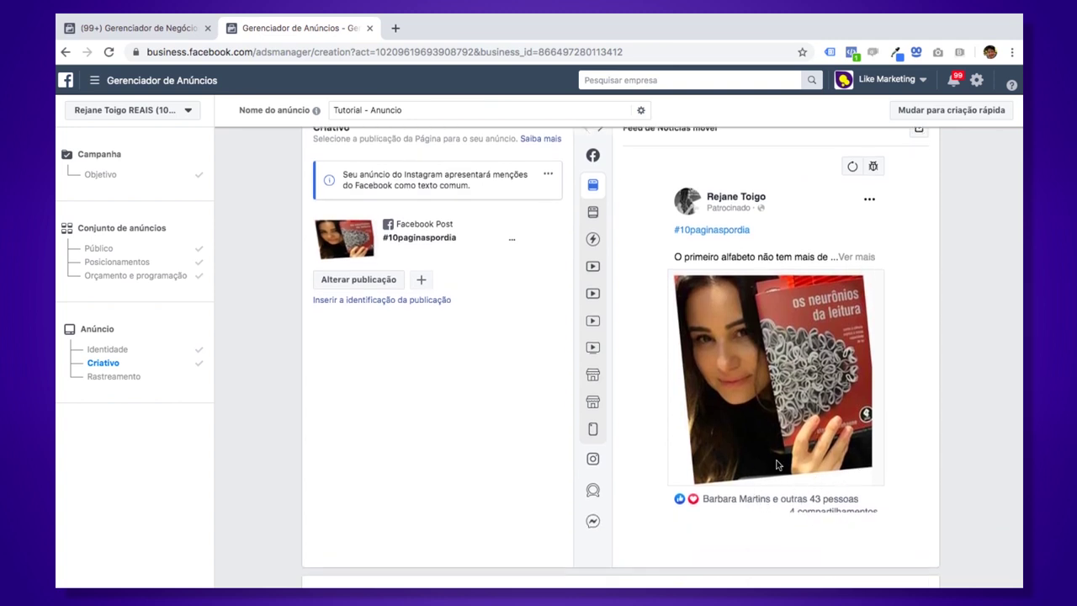
{"action": "scroll", "coordinate": [777, 465], "scroll_direction": "up", "scroll_amount": 4}
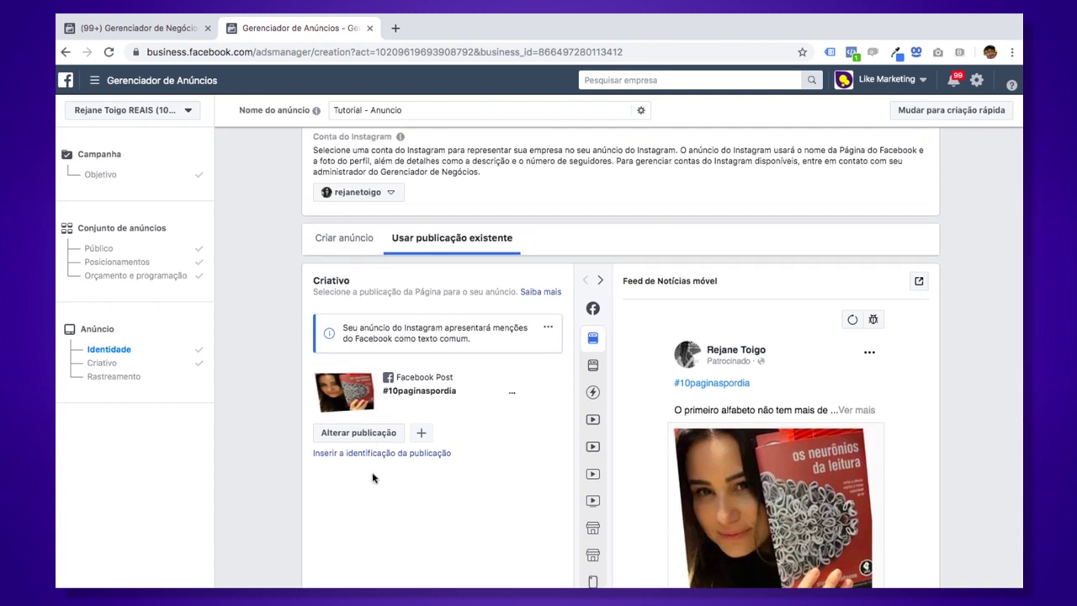
Step: Replace the ad's post with the Instagram #Repost publication from 27 August about using many hashtags, and review its mobile feed preview
{"action": "left_click", "coordinate": [360, 433]}
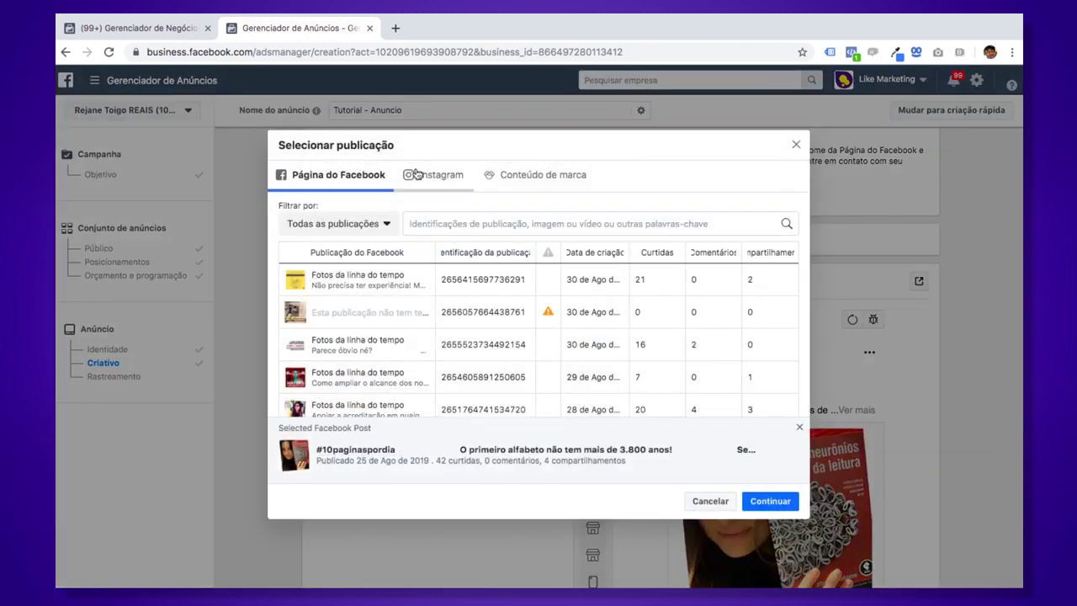
{"action": "left_click", "coordinate": [424, 175]}
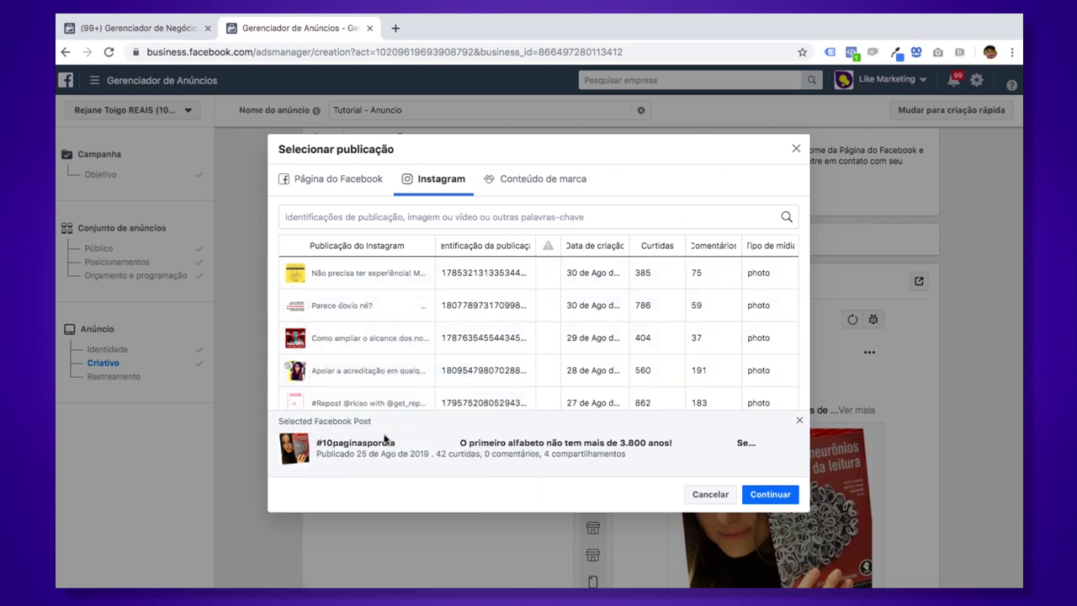
{"action": "left_click", "coordinate": [373, 409]}
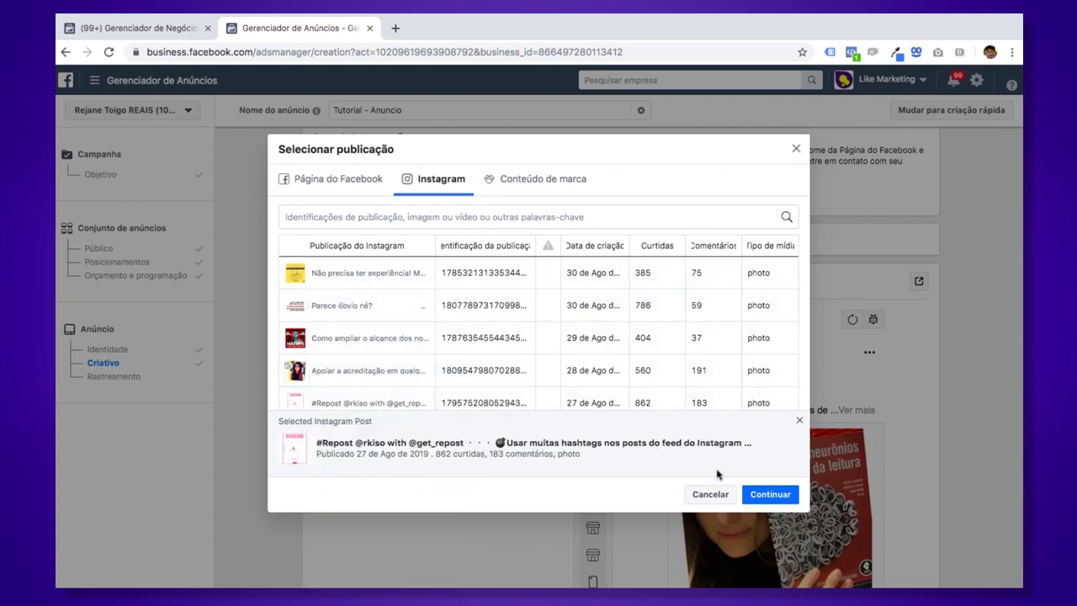
{"action": "left_click", "coordinate": [763, 491]}
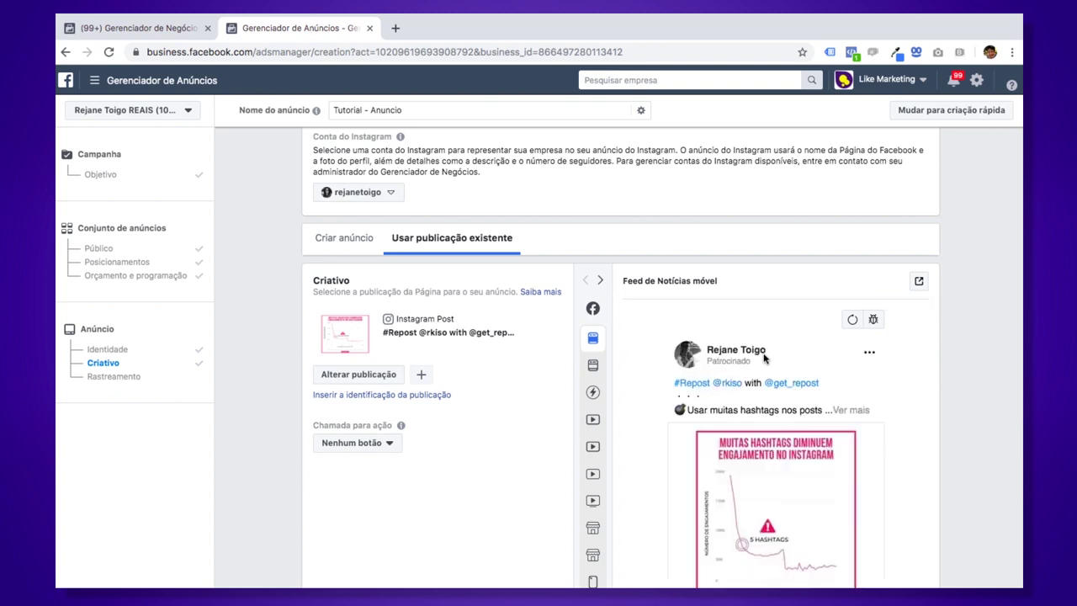
{"action": "scroll", "coordinate": [772, 407], "scroll_direction": "down", "scroll_amount": 2}
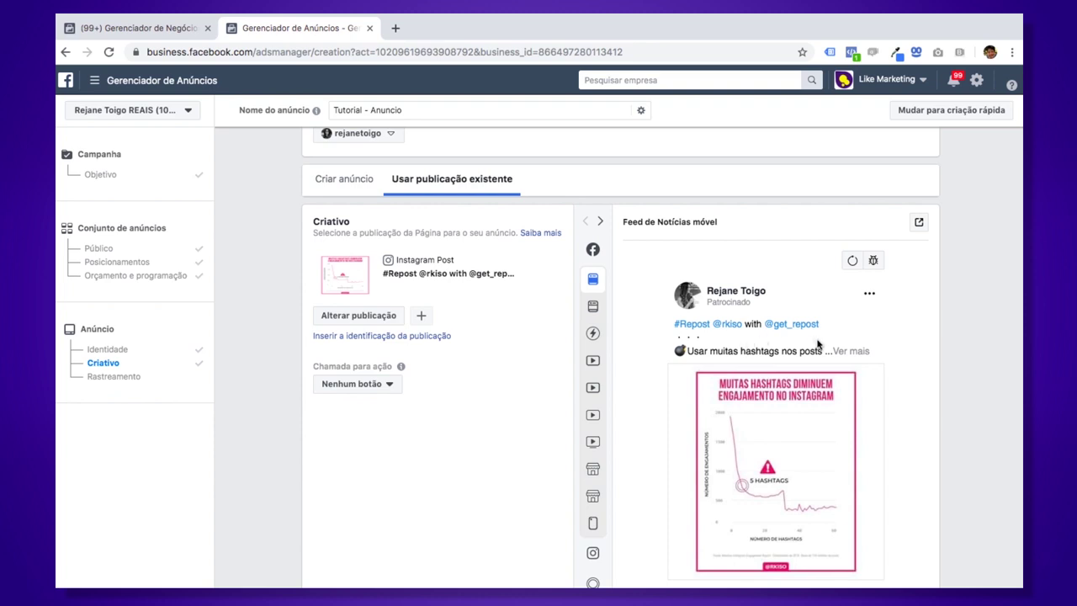
{"action": "scroll", "coordinate": [762, 406], "scroll_direction": "down", "scroll_amount": 1}
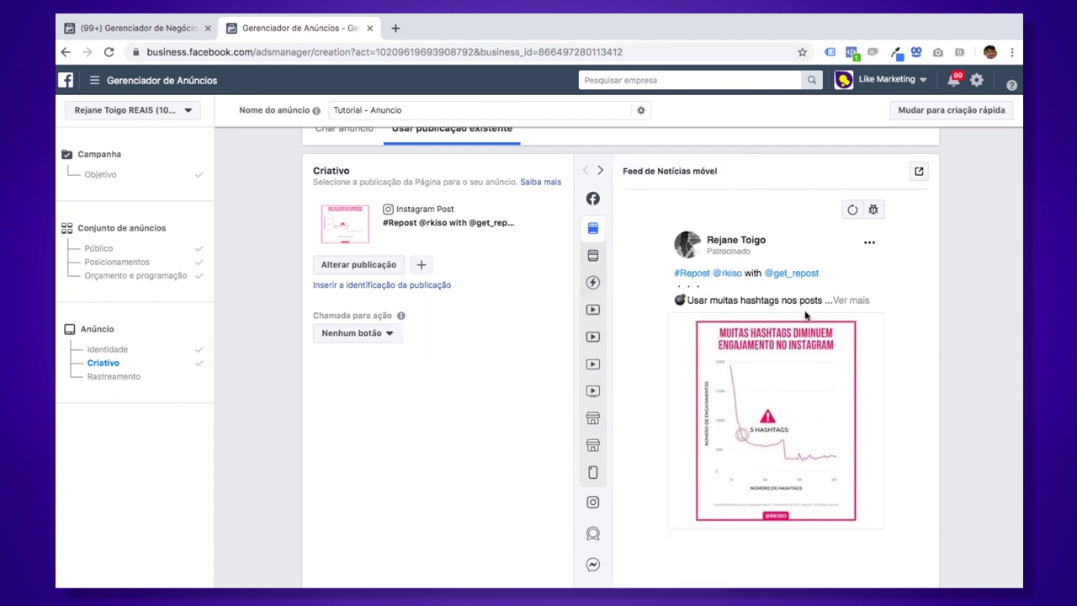
Step: Set the ad's call to action to Saiba mais
{"action": "left_click", "coordinate": [388, 339]}
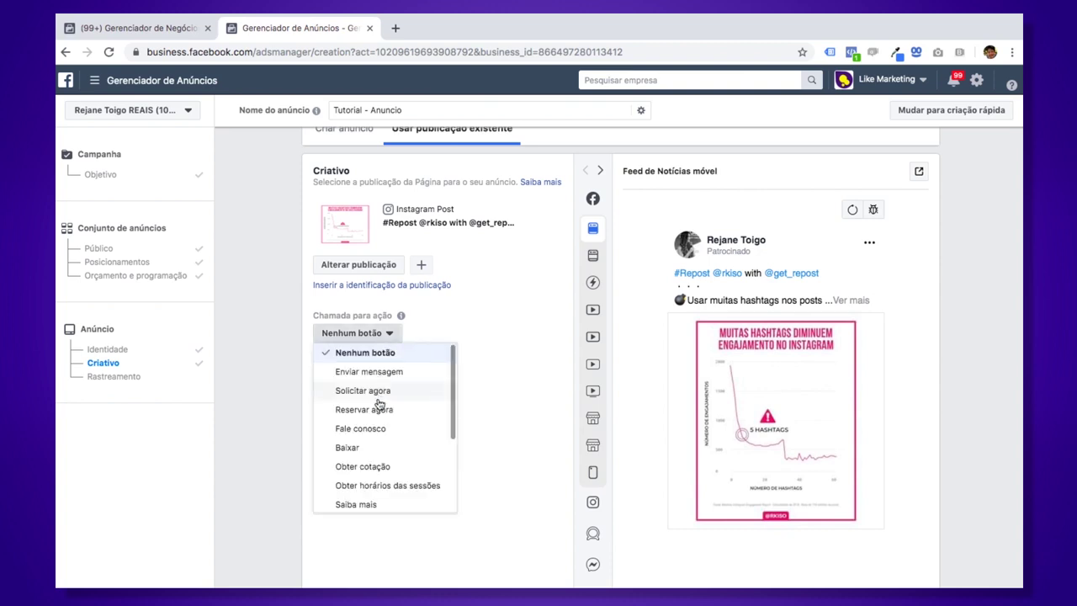
{"action": "scroll", "coordinate": [380, 465], "scroll_direction": "down", "scroll_amount": 1}
{"action": "scroll", "coordinate": [381, 466], "scroll_direction": "down", "scroll_amount": 1}
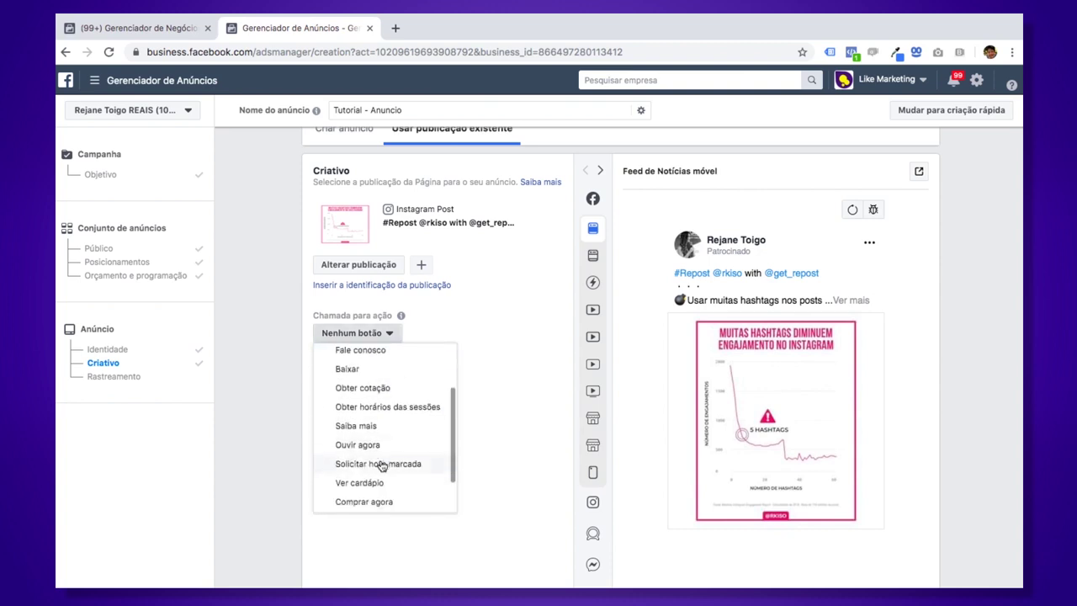
{"action": "scroll", "coordinate": [381, 467], "scroll_direction": "down", "scroll_amount": 1}
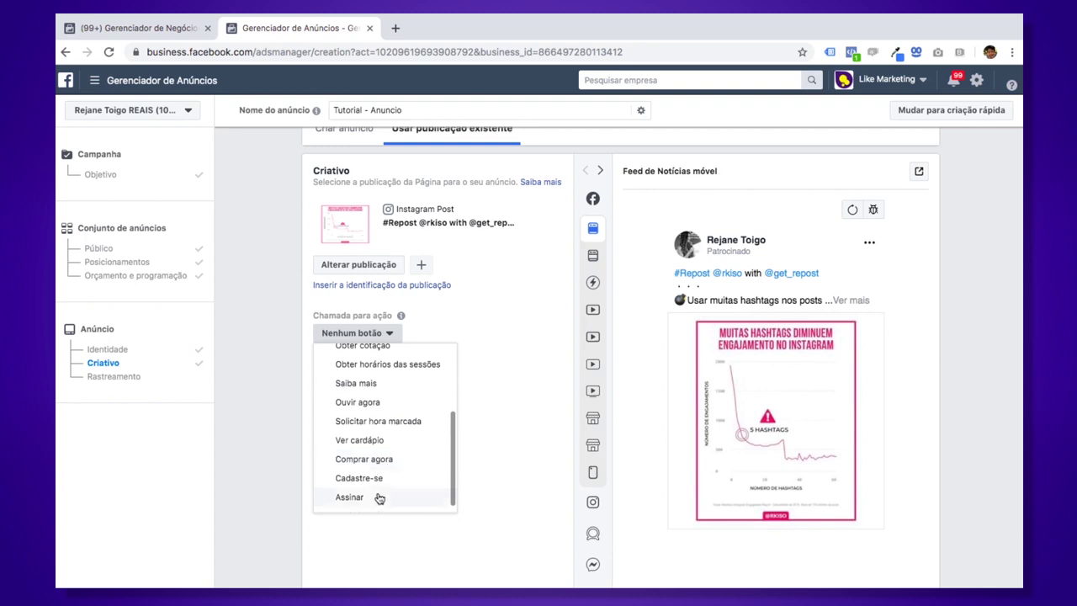
{"action": "scroll", "coordinate": [378, 496], "scroll_direction": "up", "scroll_amount": 2}
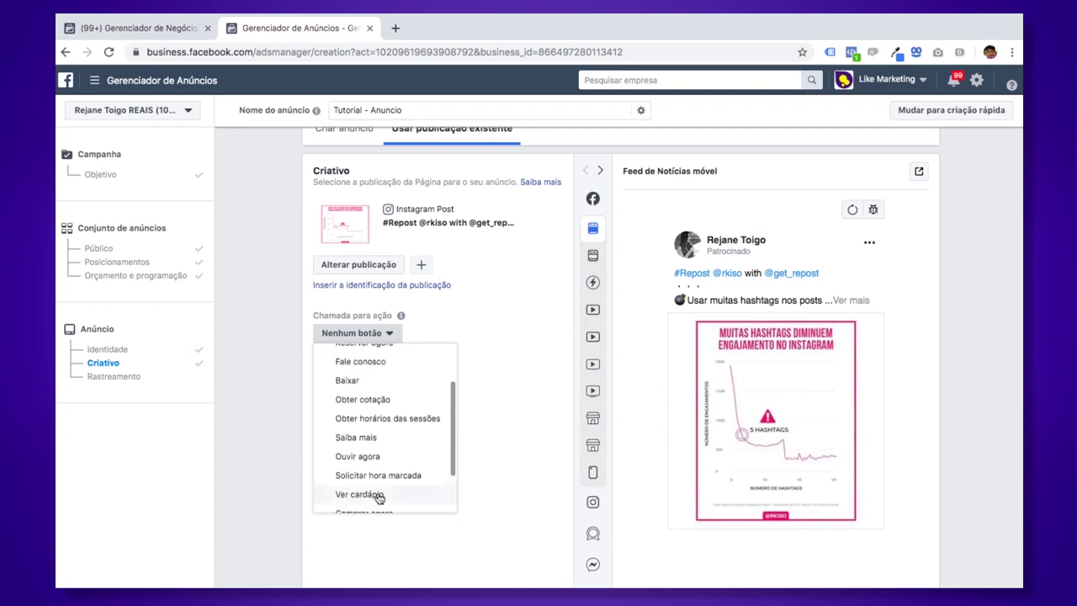
{"action": "left_click", "coordinate": [385, 438]}
{"action": "left_click", "coordinate": [435, 337]}
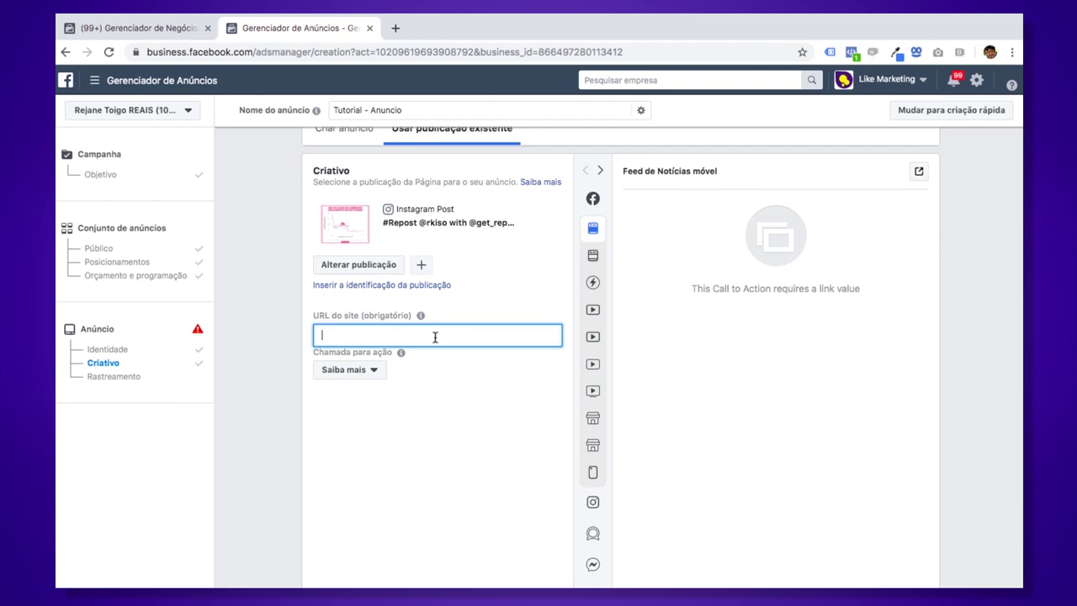
{"action": "type", "text": "www.likemarketing.com.br"}
{"action": "key", "text": "super+Left"}
{"action": "type", "text": "http"}
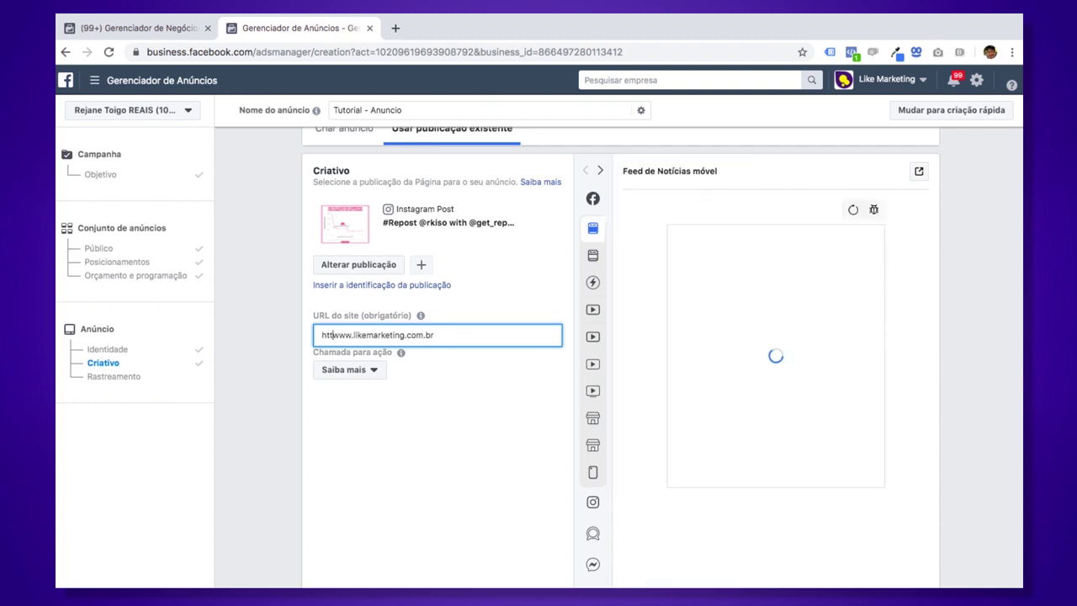
{"action": "type", "text": "s://"}
{"action": "left_click", "coordinate": [437, 410]}
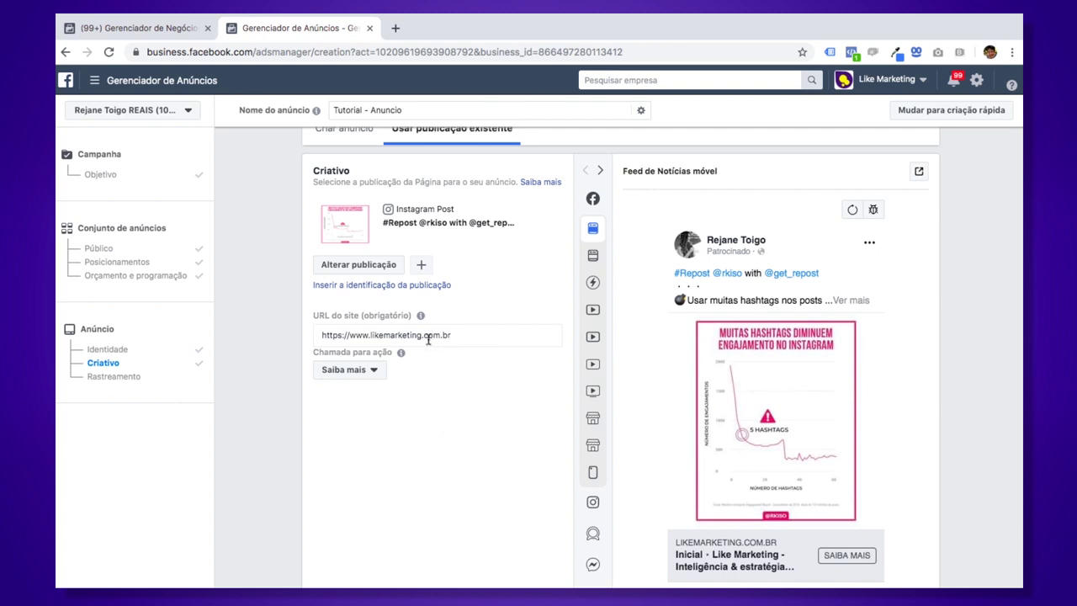
{"action": "scroll", "coordinate": [436, 362], "scroll_direction": "down", "scroll_amount": 2}
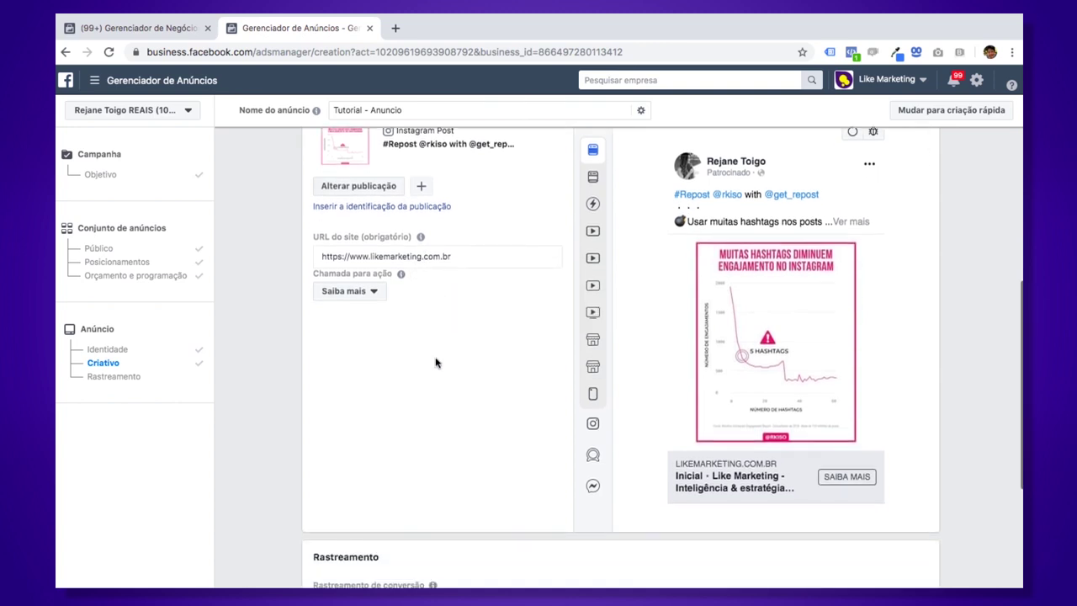
{"action": "scroll", "coordinate": [435, 361], "scroll_direction": "up", "scroll_amount": 2}
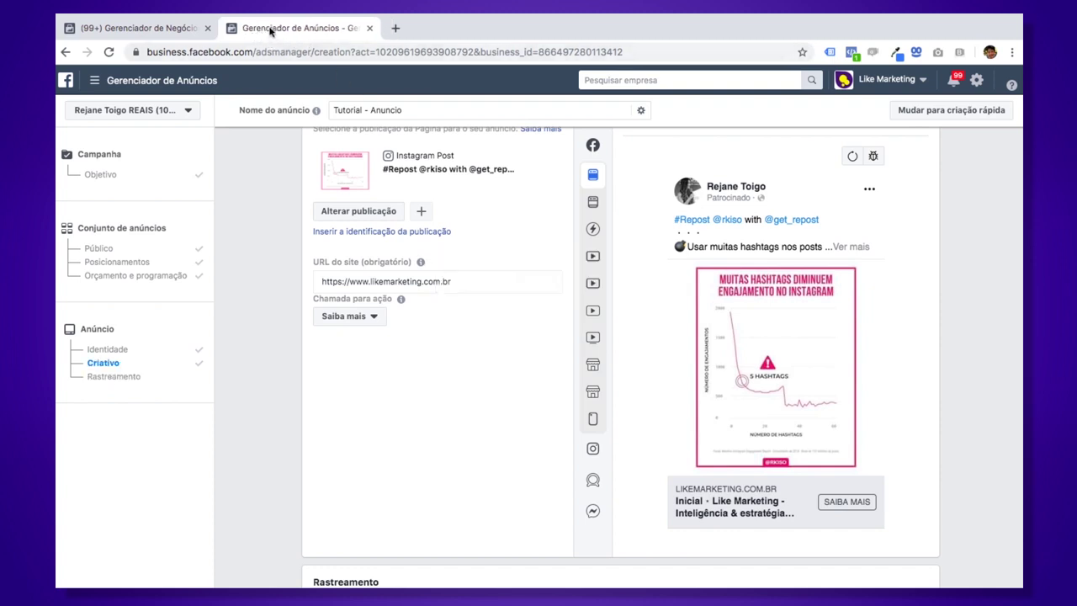
Step: Open the UOL website in a new browser tab to view its page title, and return to the ad creation page
{"action": "left_click", "coordinate": [395, 28]}
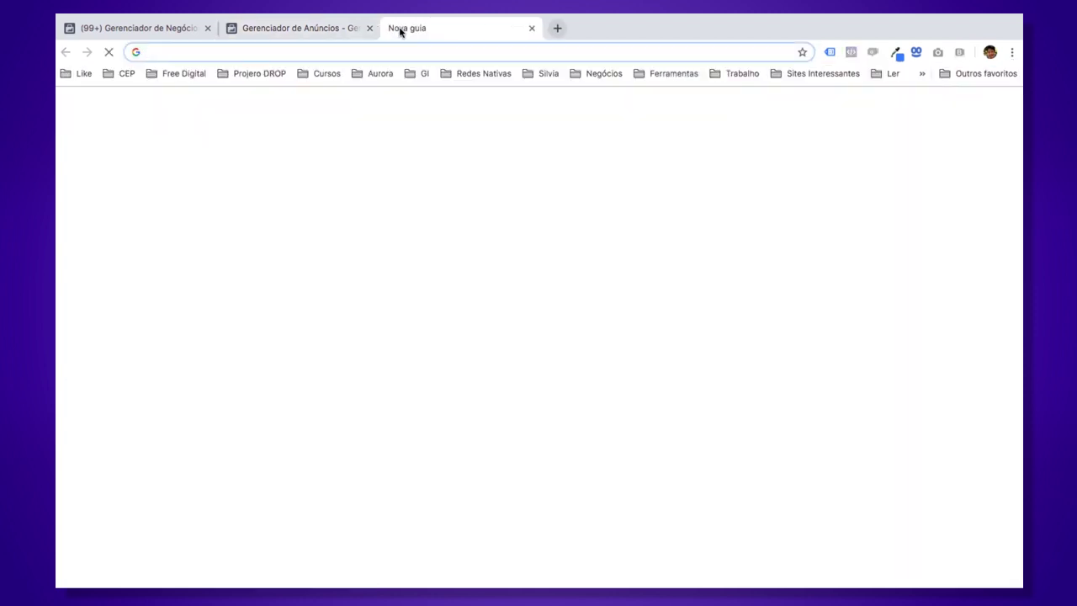
{"action": "type", "text": "uol"}
{"action": "key", "text": "Return"}
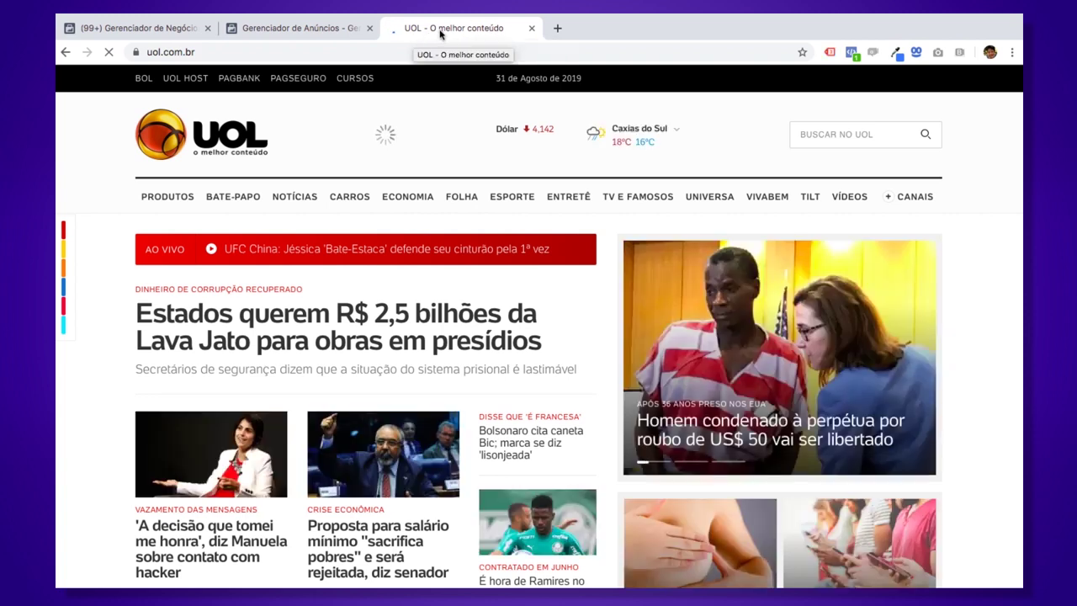
{"action": "left_click", "coordinate": [294, 30]}
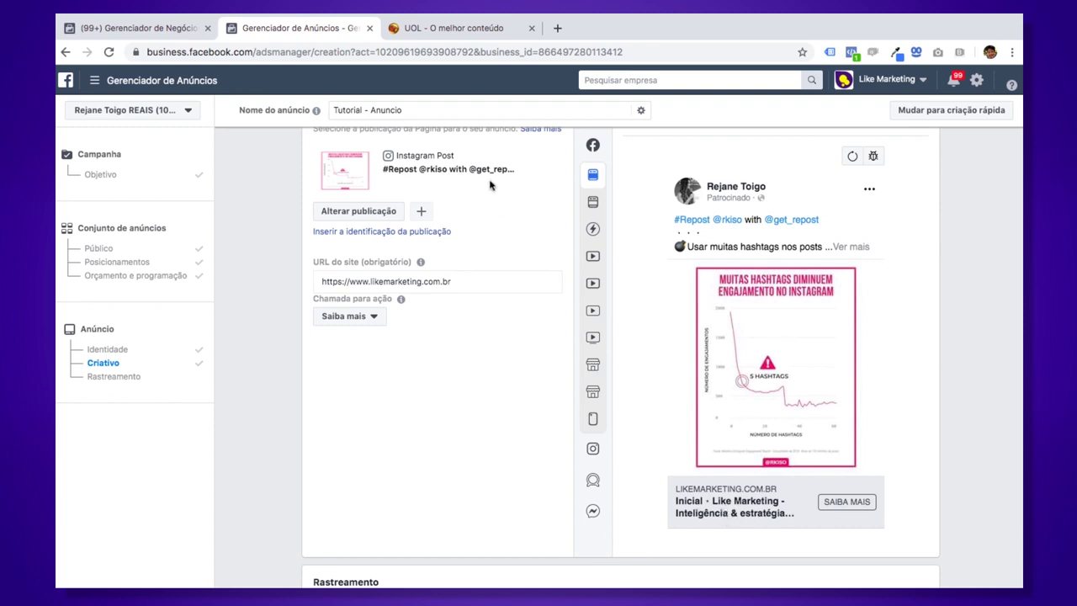
{"action": "mouse_move", "coordinate": [619, 412]}
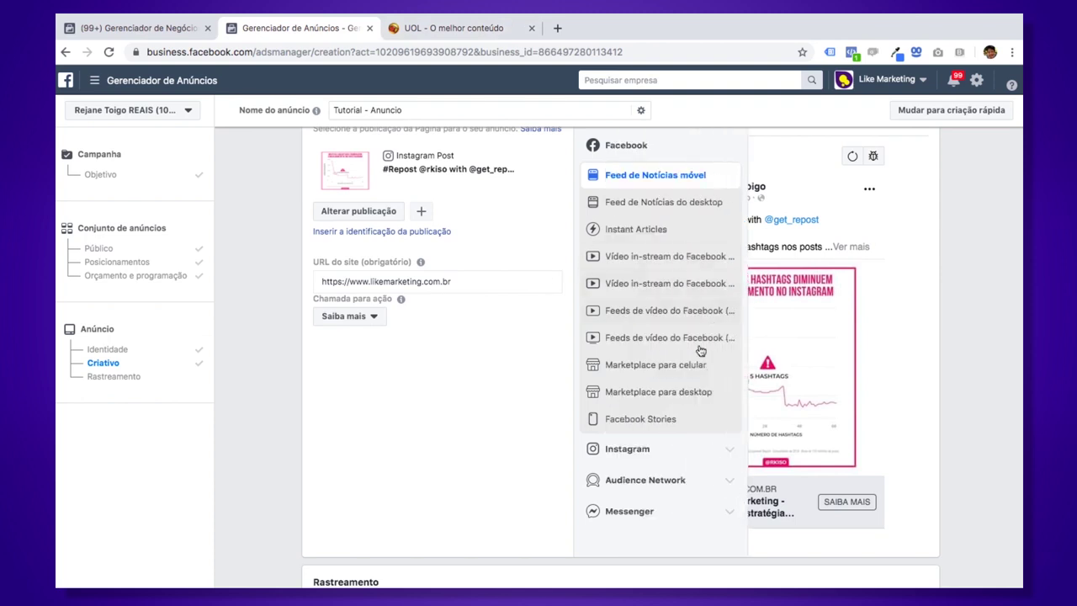
{"action": "left_click", "coordinate": [455, 283]}
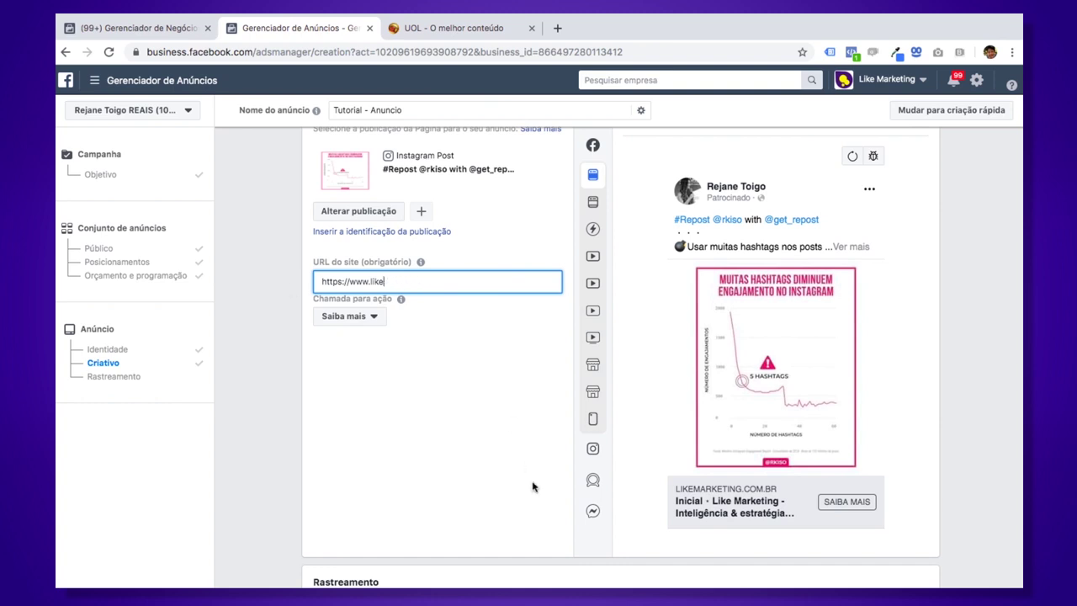
{"action": "scroll", "coordinate": [539, 471], "scroll_direction": "down", "scroll_amount": 5}
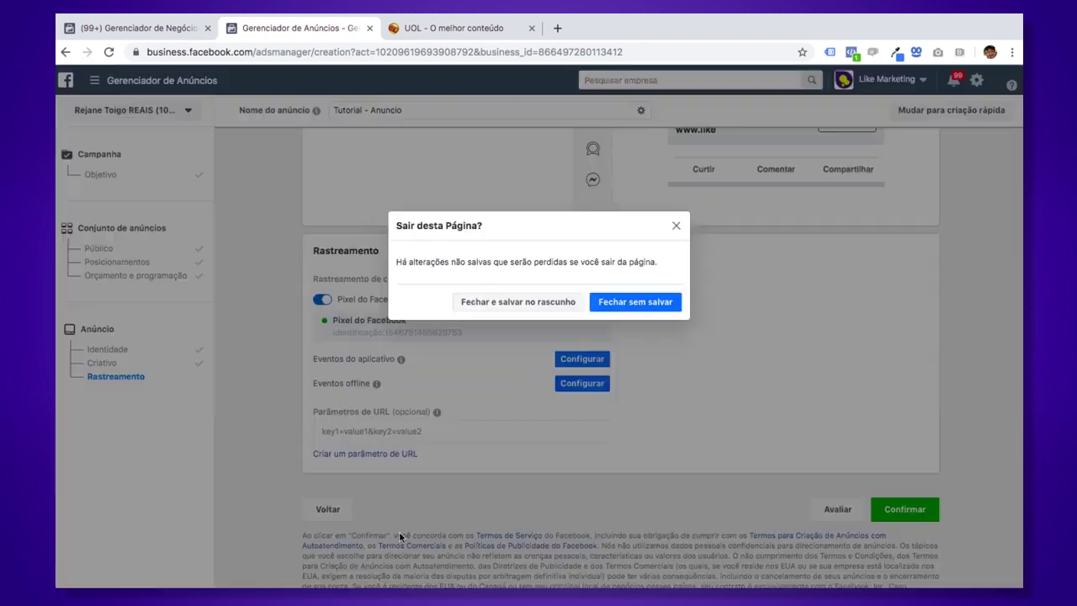
{"action": "left_click", "coordinate": [532, 310]}
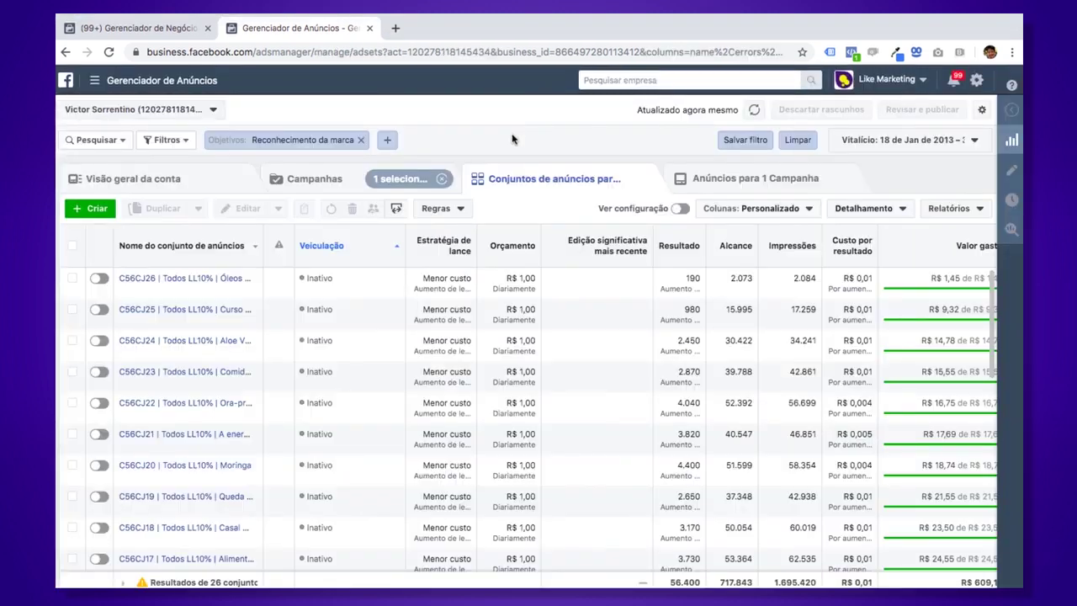
Step: Open the ad sets of the existing brand awareness campaign, and show the Desempenho columns to examine their results
{"action": "left_click", "coordinate": [349, 178]}
{"action": "left_click", "coordinate": [215, 310]}
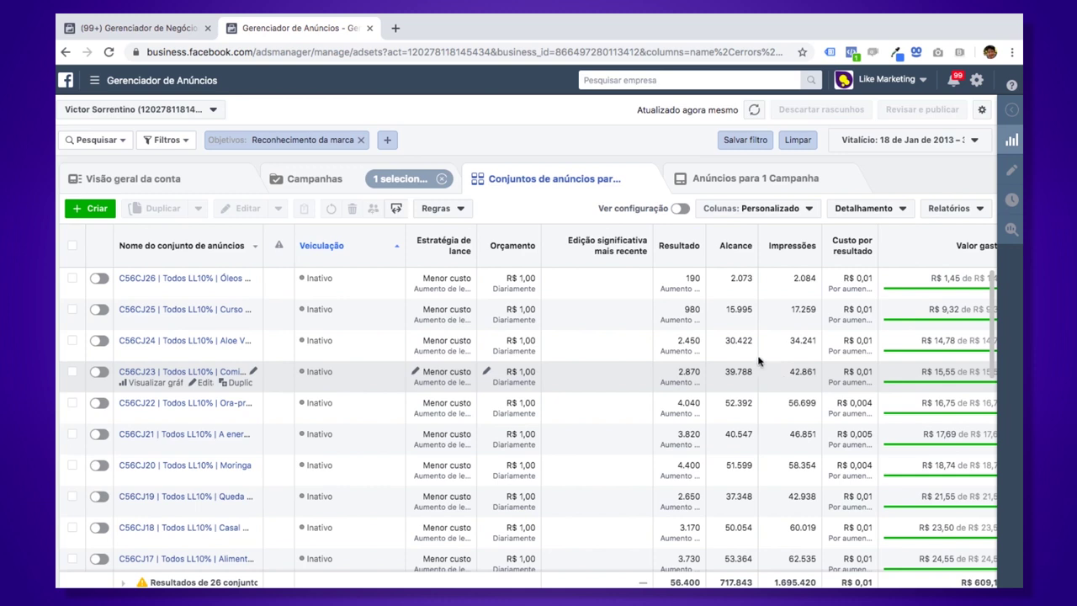
{"action": "left_click", "coordinate": [751, 209]}
{"action": "left_click", "coordinate": [749, 231]}
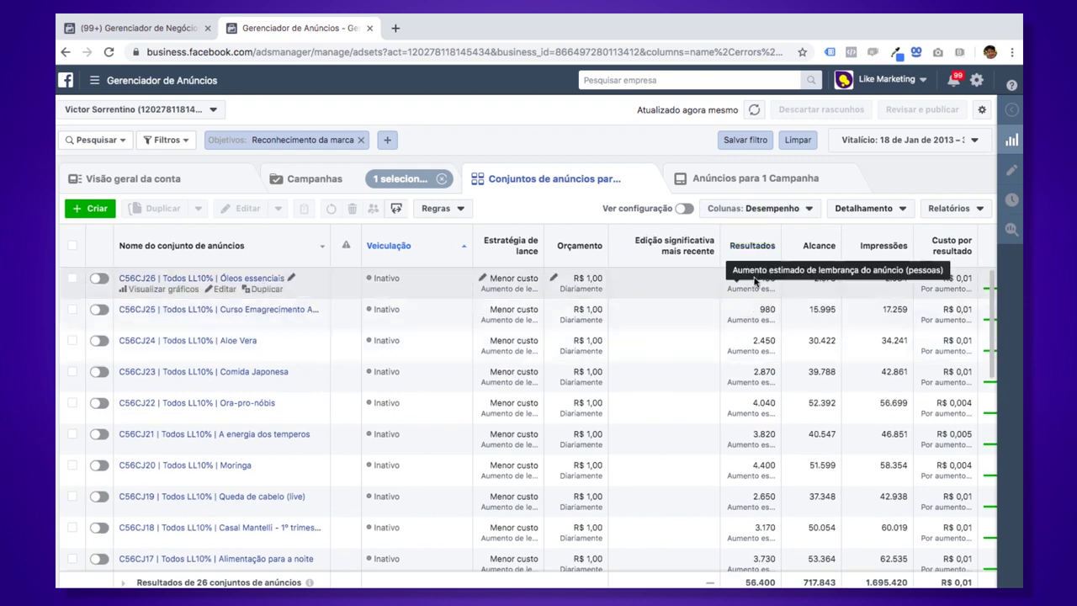
{"action": "mouse_move", "coordinate": [764, 280]}
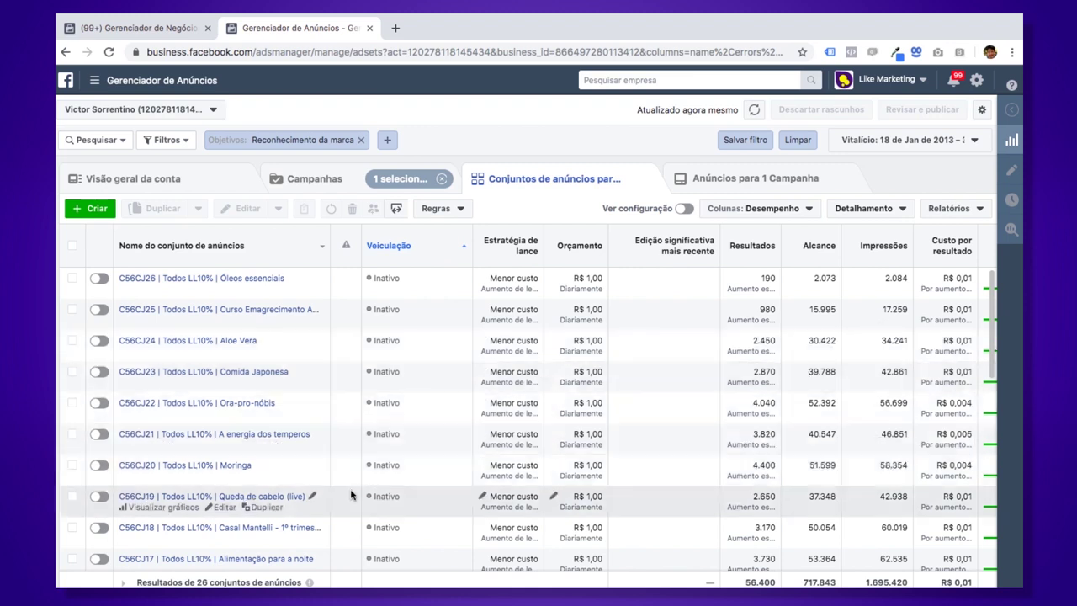
Step: Select the C56CJ20 | Todos LL10% | Moringa ad set and examine its results, reach, impressions, cost per result and amount spent
{"action": "left_click", "coordinate": [72, 467]}
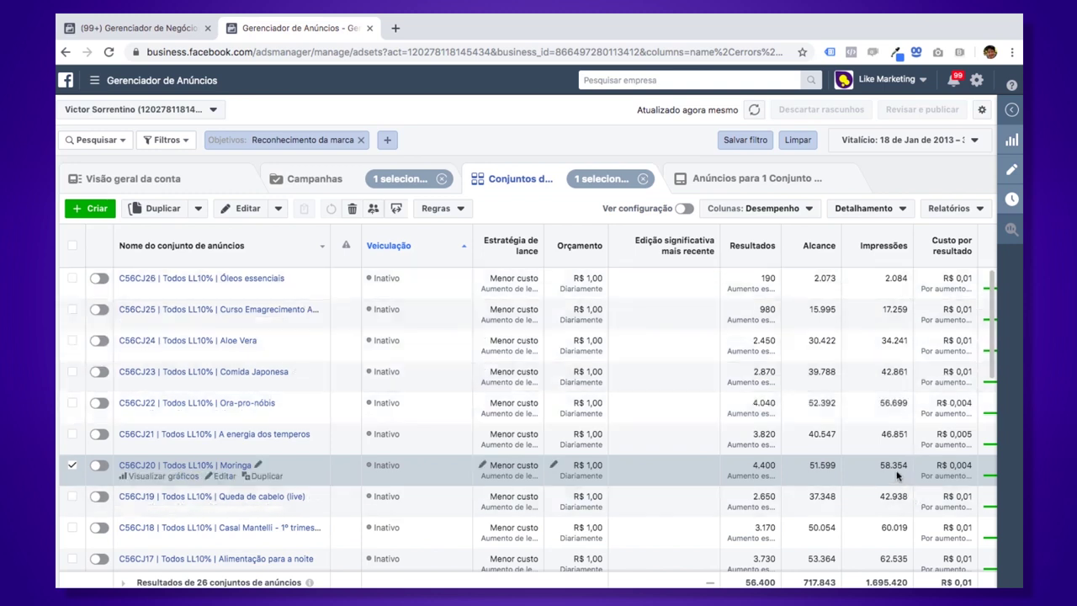
{"action": "scroll", "coordinate": [909, 473], "scroll_direction": "right", "scroll_amount": 3}
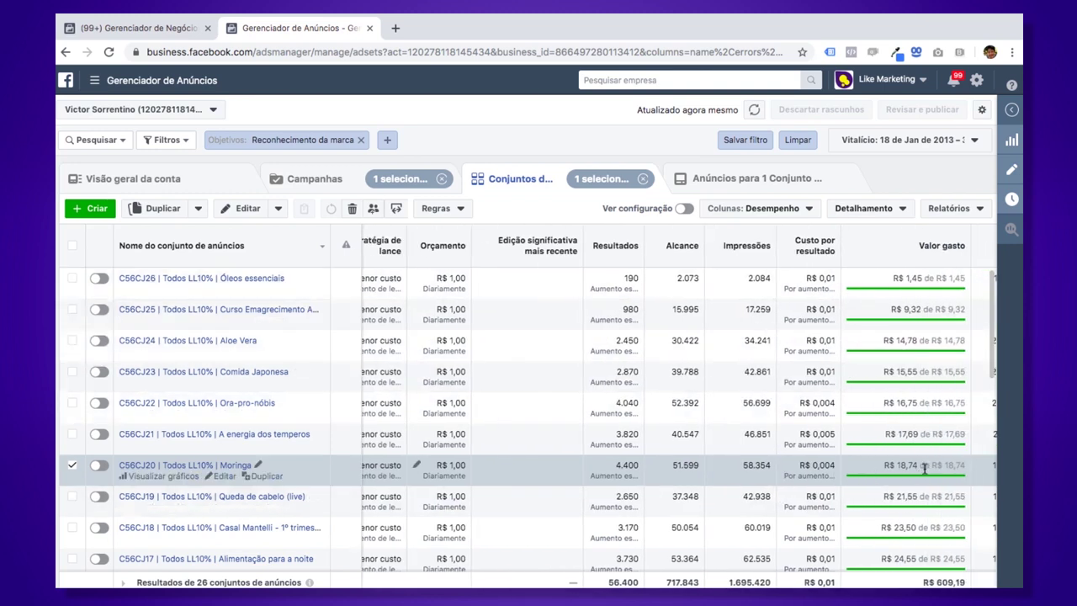
{"action": "scroll", "coordinate": [683, 467], "scroll_direction": "left", "scroll_amount": 3}
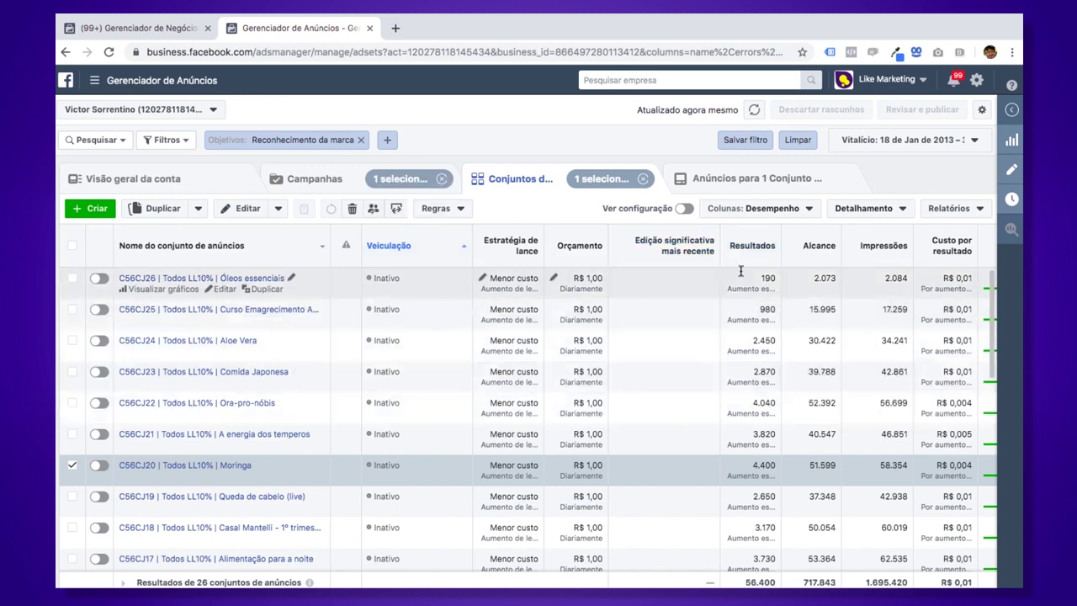
{"action": "mouse_move", "coordinate": [774, 406]}
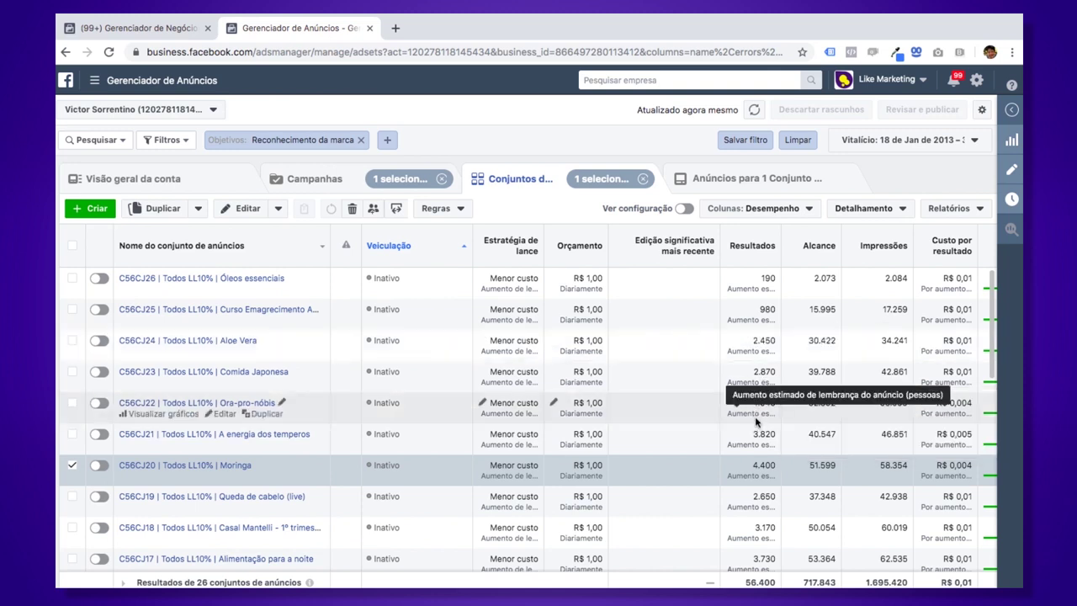